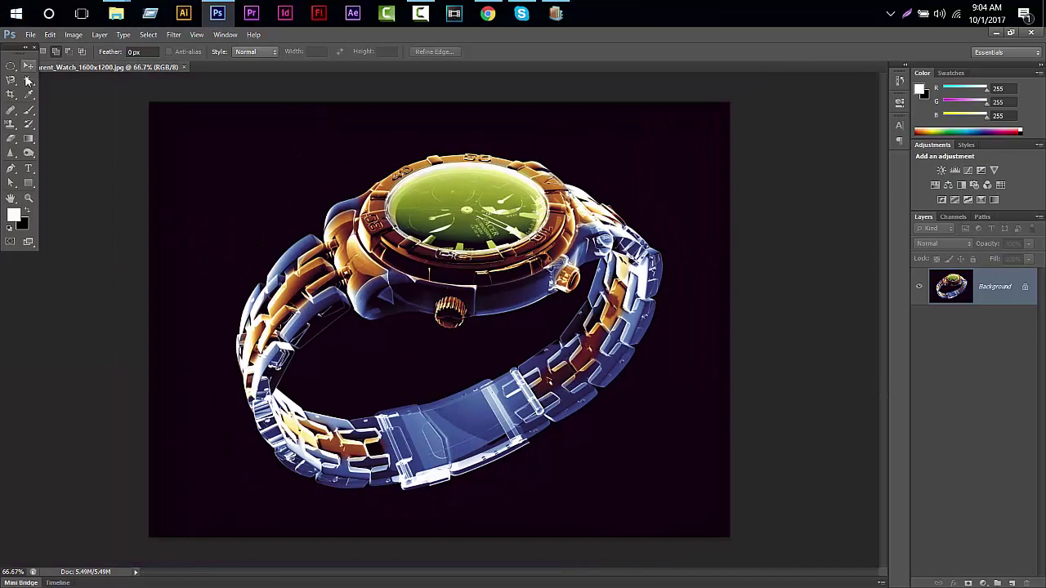
# Step: Crop-extend the watch canvas upward and to the right
pyautogui.press('c')
pyautogui.hotkey('ctrl', '-')
pyautogui.moveTo(439, 242); pyautogui.dragTo(441, 130)
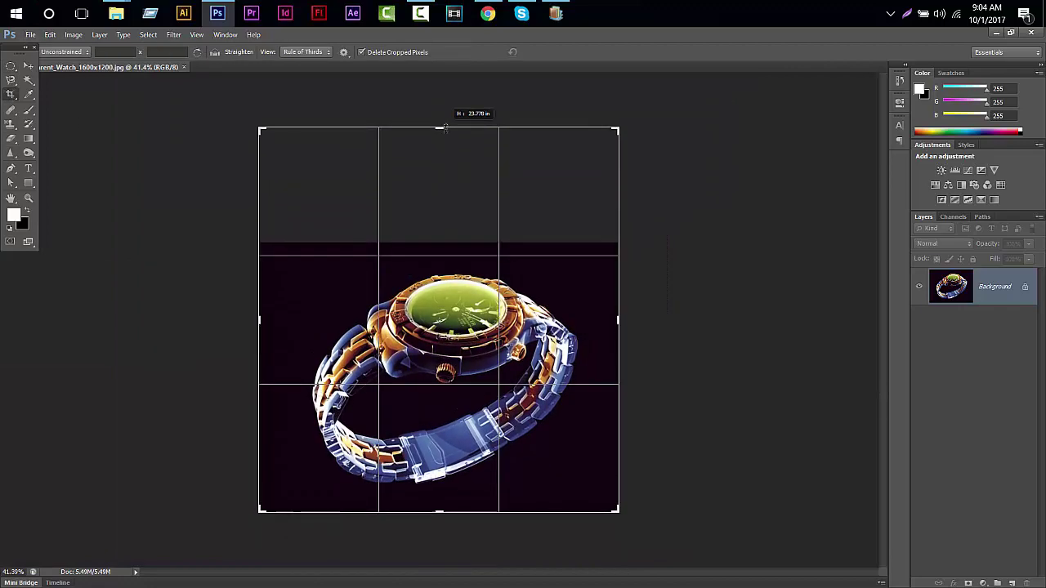
pyautogui.moveTo(622, 323); pyautogui.dragTo(648, 320)
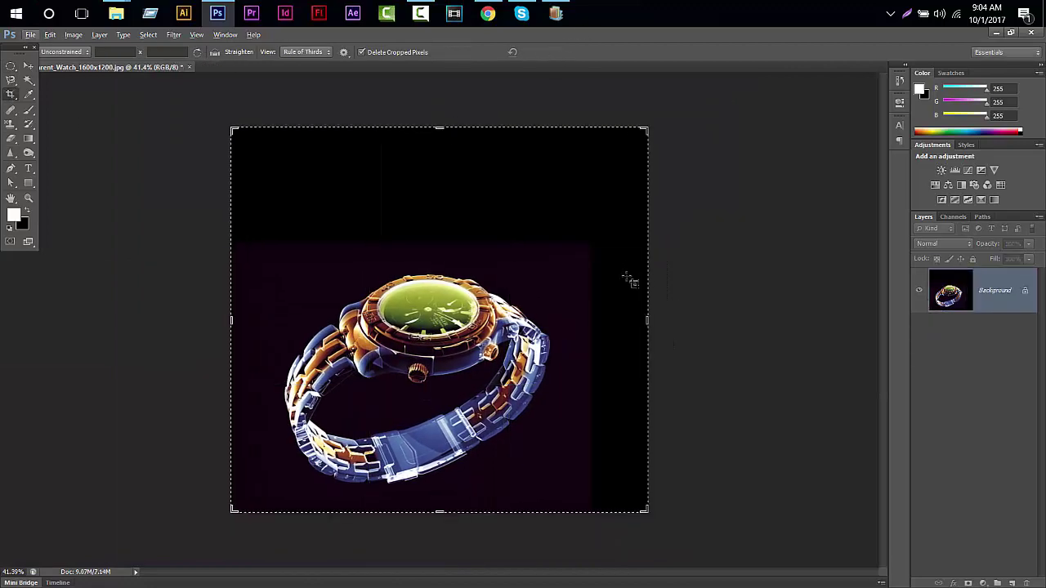
pyautogui.press('Return')
# Step: Stretch a marqueed dark band upward to fill the empty top of the canvas
pyautogui.press('m')
pyautogui.moveTo(230, 196); pyautogui.dragTo(615, 255)
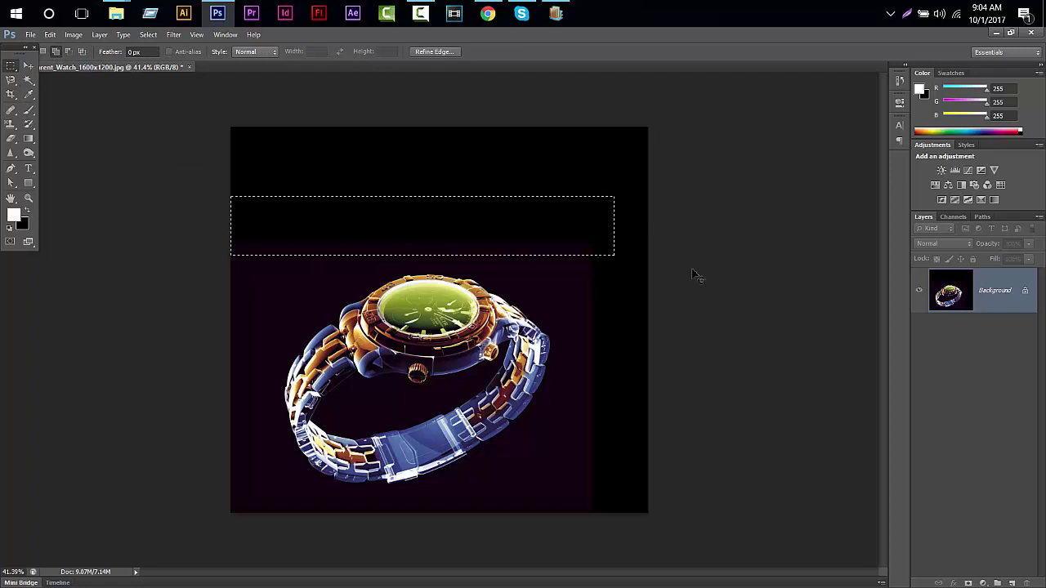
pyautogui.hotkey('ctrl', 't')
pyautogui.moveTo(431, 201); pyautogui.dragTo(425, 74)
pyautogui.hotkey('ctrl', '-')
pyautogui.moveTo(427, 156); pyautogui.dragTo(429, 66)
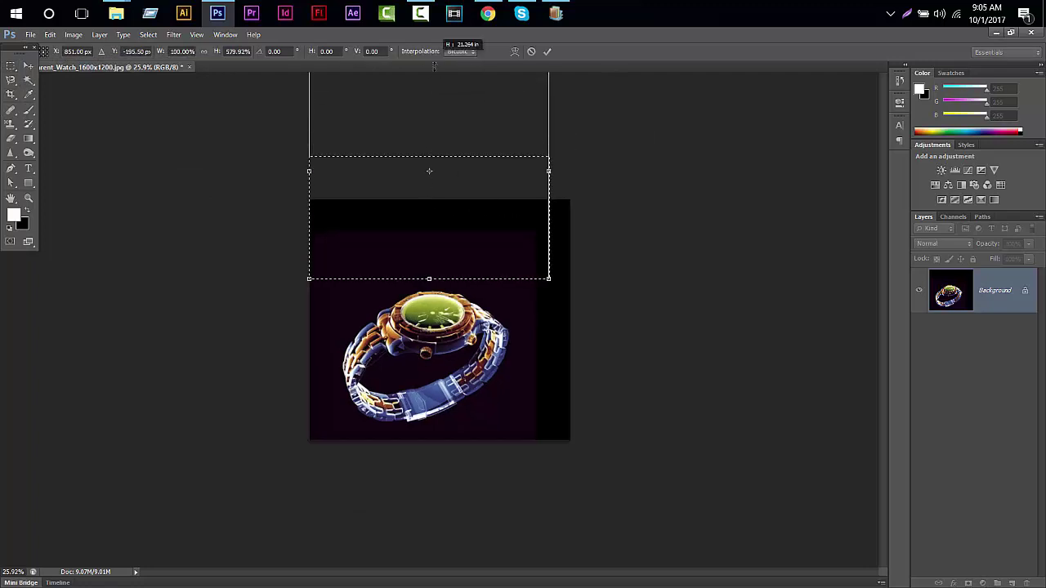
pyautogui.hotkey('ctrl', '-')
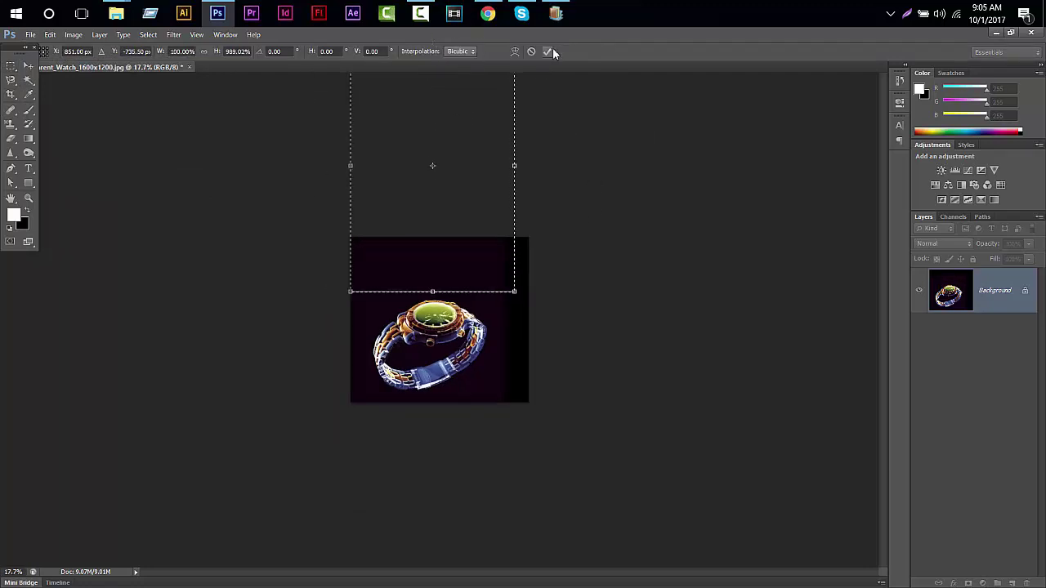
pyautogui.click(548, 52)
pyautogui.hotkey('ctrl', '0')
# Step: Stretch the dark right-side strip to fill the empty right edge
pyautogui.hotkey('ctrl', 'd')
pyautogui.moveTo(539, 189); pyautogui.dragTo(548, 452)
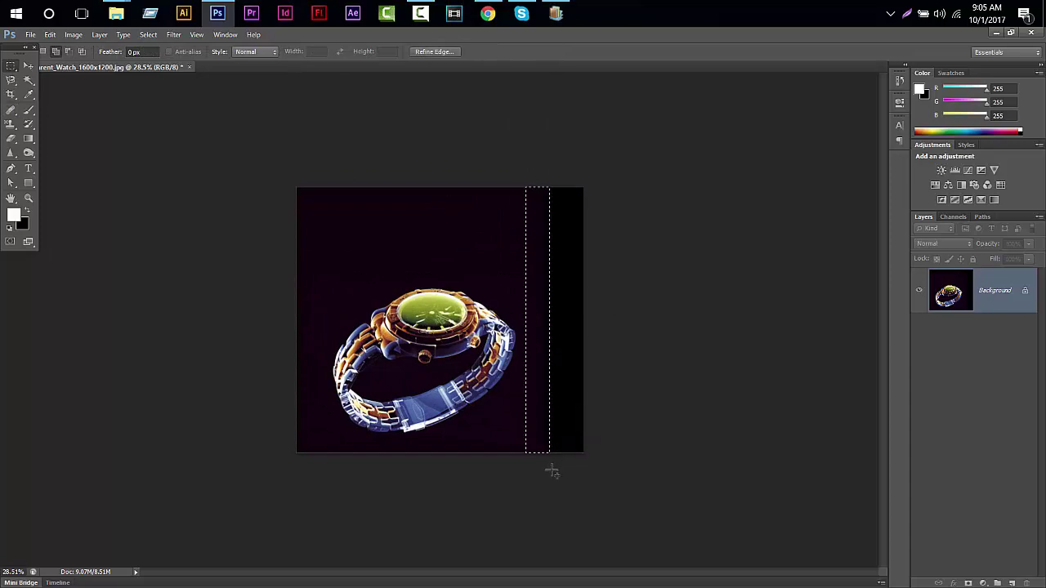
pyautogui.hotkey('ctrl', 't')
pyautogui.moveTo(548, 320); pyautogui.dragTo(623, 321)
pyautogui.click(548, 52)
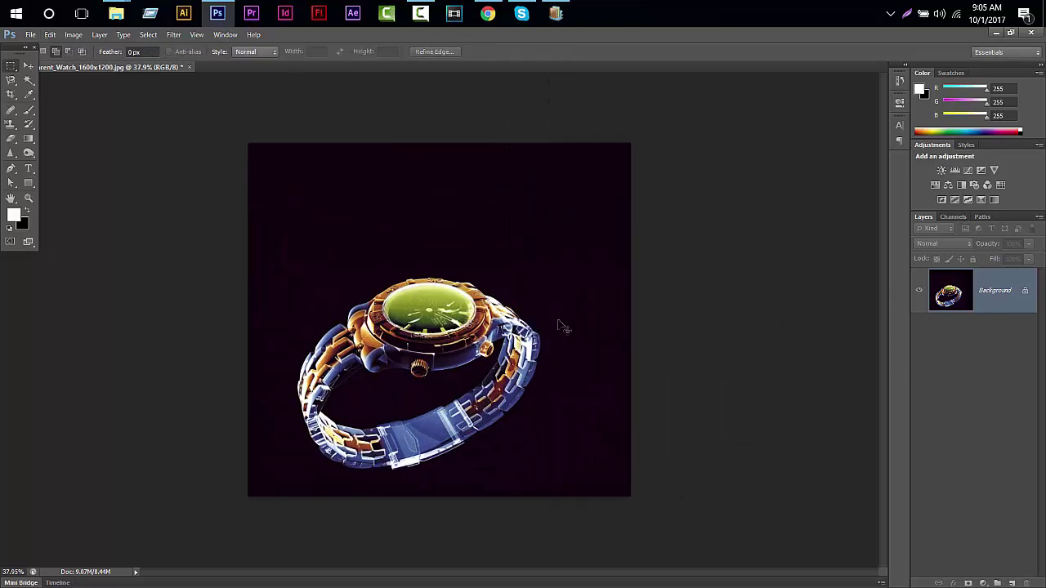
pyautogui.hotkey('ctrl', '0')
# Step: Place the boy photo from the Downloads folder into the watch document
pyautogui.click(30, 34)
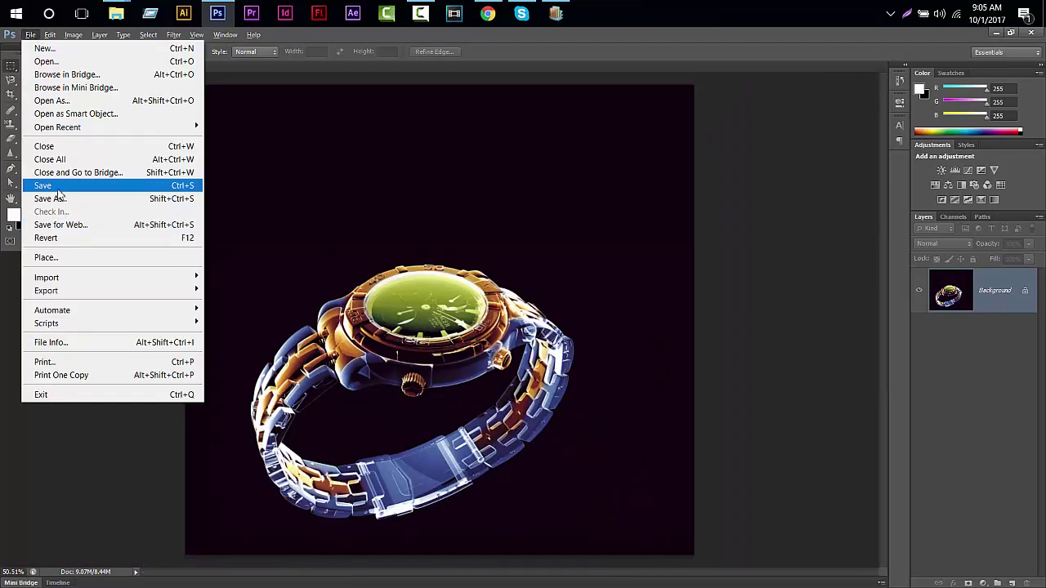
pyautogui.click(49, 259)
pyautogui.doubleClick(451, 92)
pyautogui.doubleClick(437, 107)
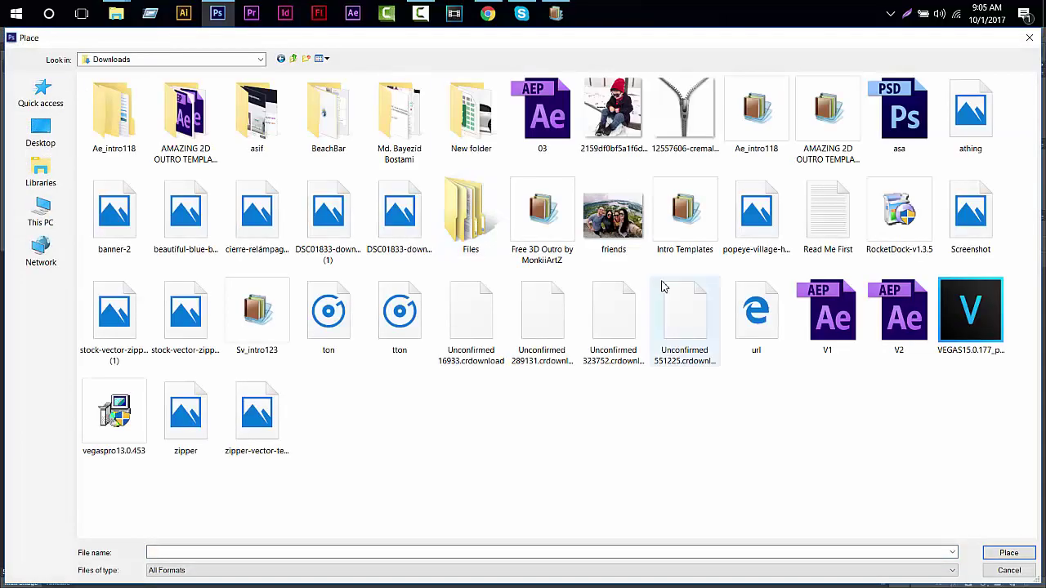
pyautogui.doubleClick(621, 114)
# Step: Move the placed boy photo up and right and commit the placement
pyautogui.scroll(3, 454, 306)
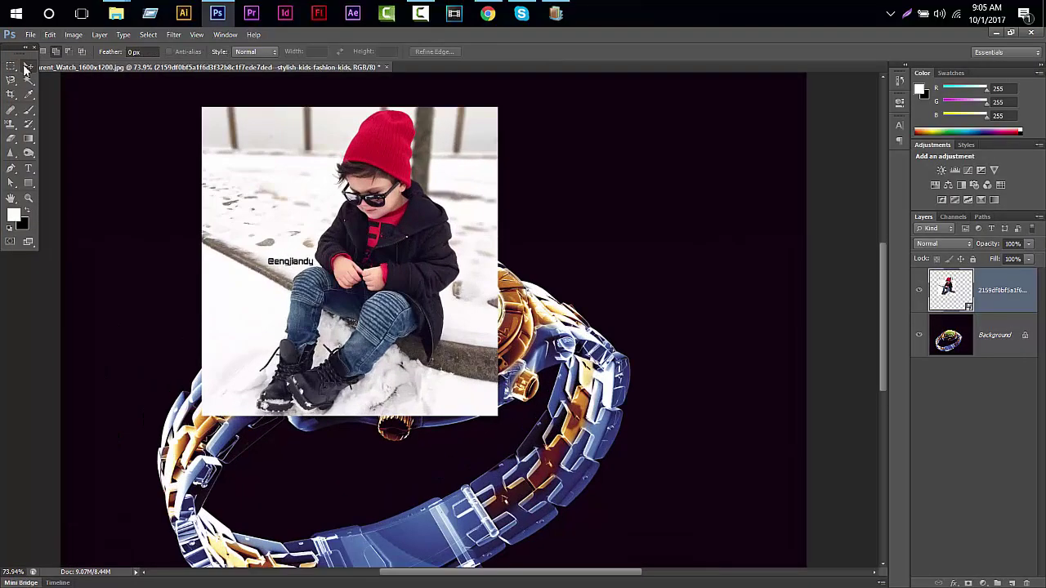
pyautogui.moveTo(222, 72); pyautogui.dragTo(579, 415)
pyautogui.hotkey('ctrl', 'z')
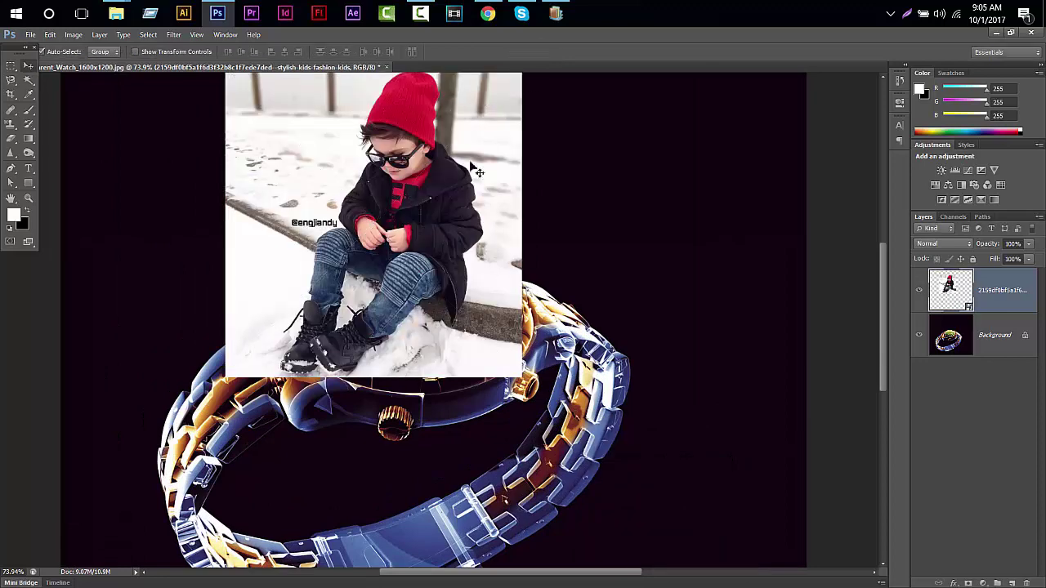
pyautogui.moveTo(368, 245); pyautogui.dragTo(391, 192)
pyautogui.press('Return')
pyautogui.scroll(5, 478, 360)
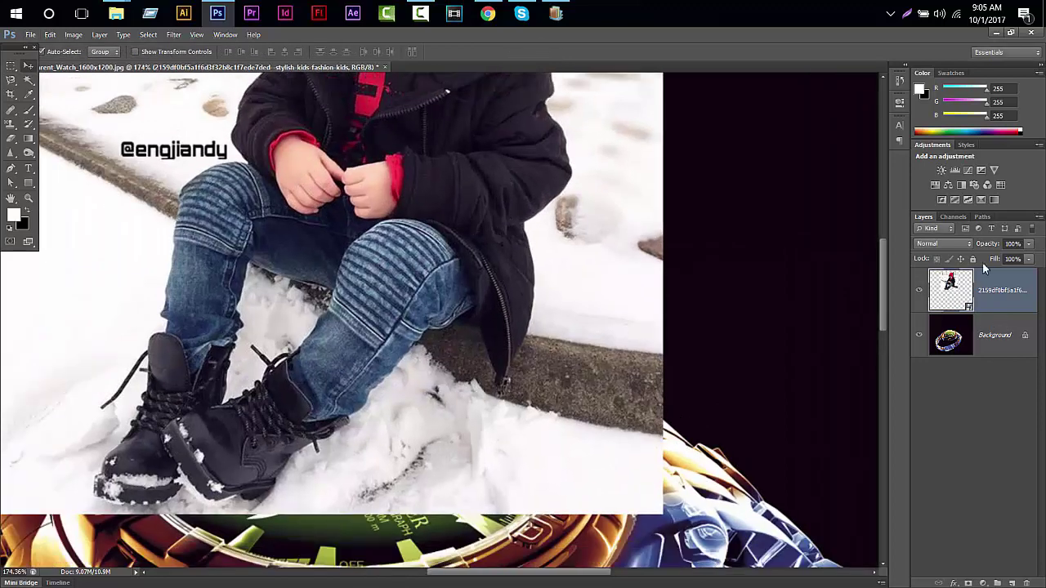
pyautogui.moveTo(983, 268); pyautogui.dragTo(135, 163)
# Step: Trace the boy's outline with the Magnetic Lasso, boots to red beanie and back down
pyautogui.press('l')
pyautogui.scroll(2, 285, 488)
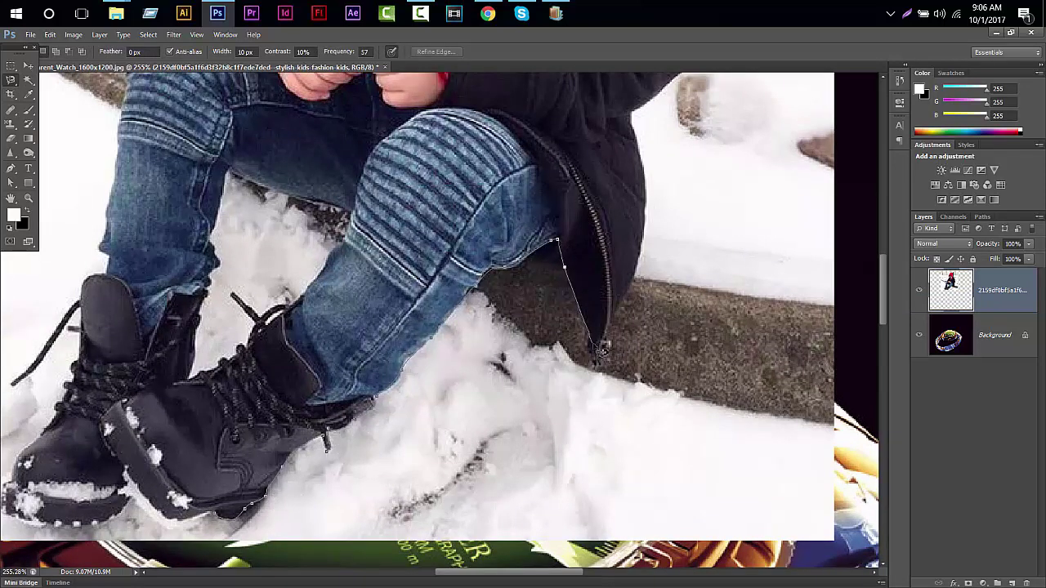
pyautogui.scroll(3, 645, 247)
pyautogui.scroll(3, 670, 421)
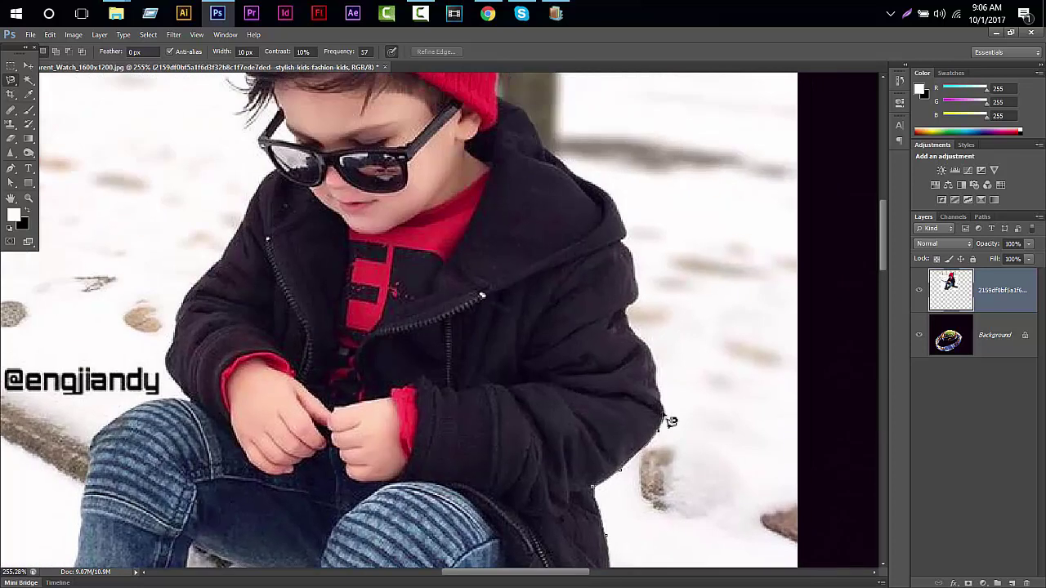
pyautogui.scroll(3, 632, 244)
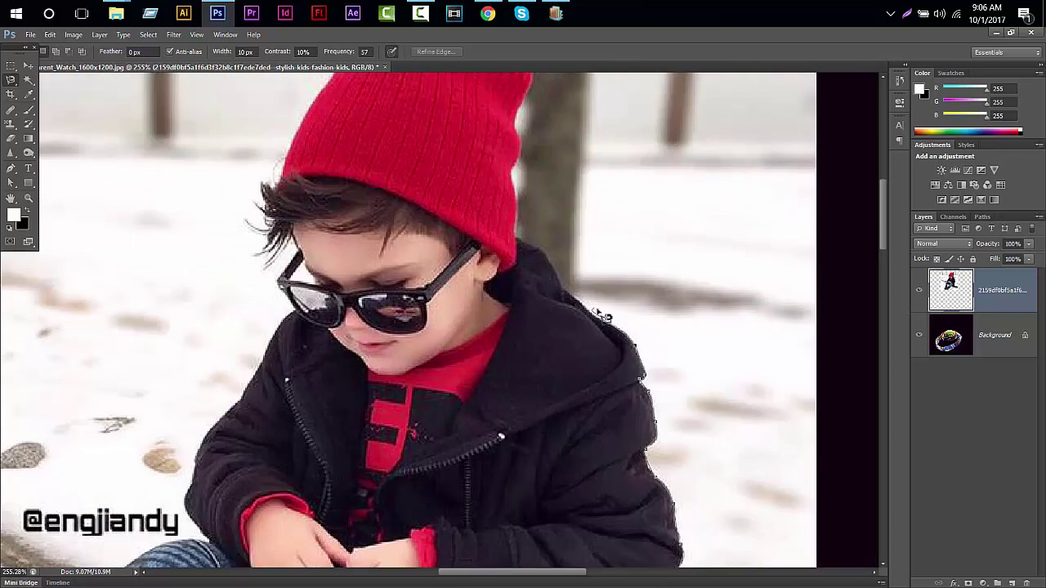
pyautogui.scroll(1, 519, 242)
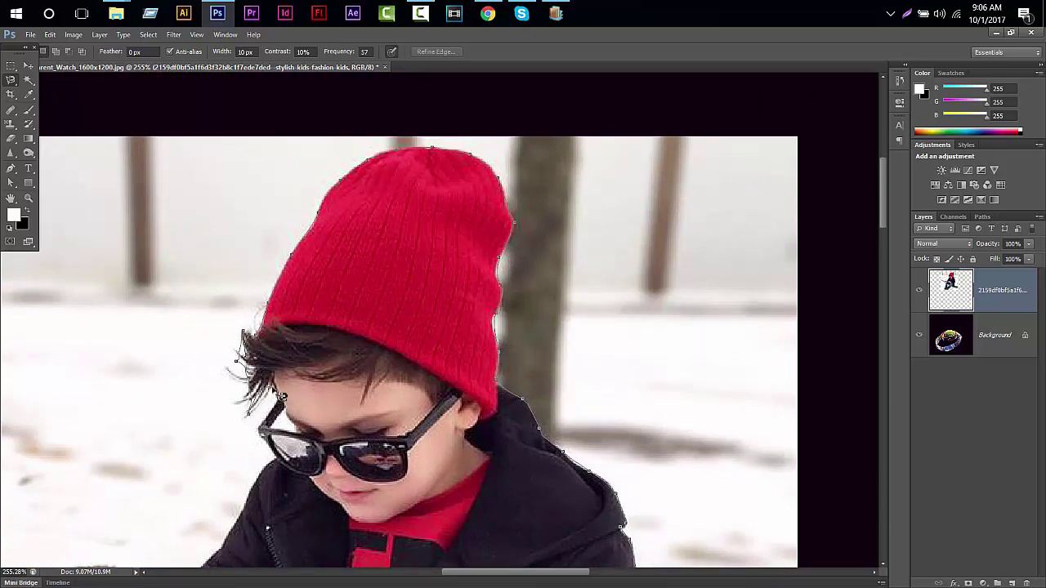
pyautogui.scroll(-4, 242, 500)
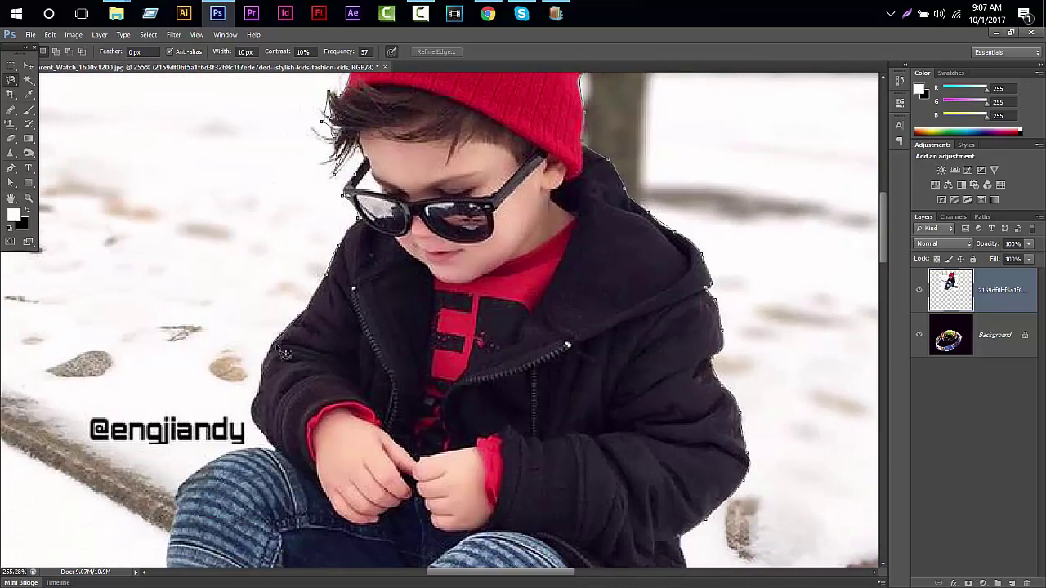
pyautogui.scroll(-4, 287, 460)
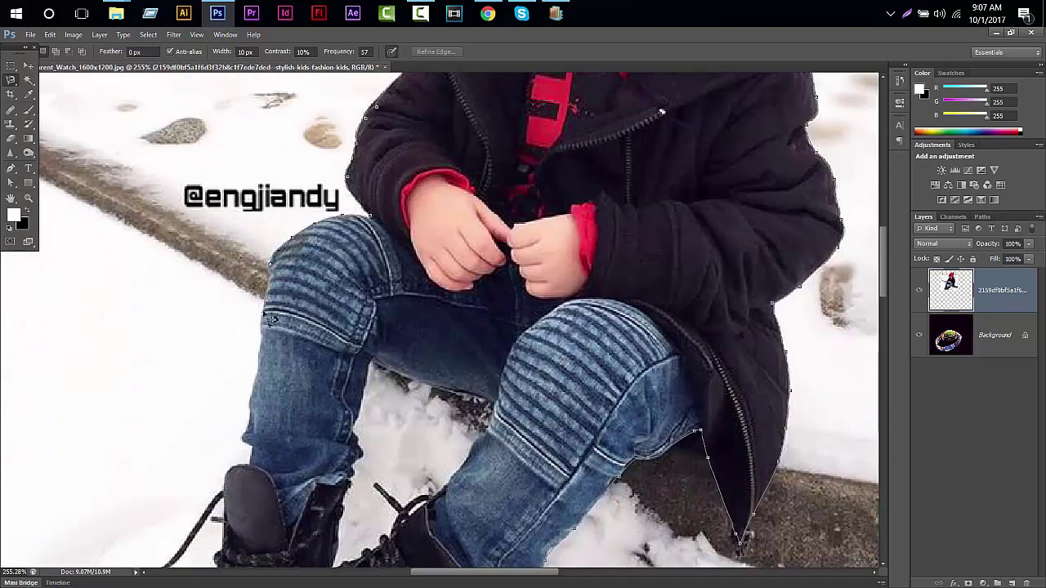
pyautogui.moveTo(260, 454); pyautogui.dragTo(335, 192)
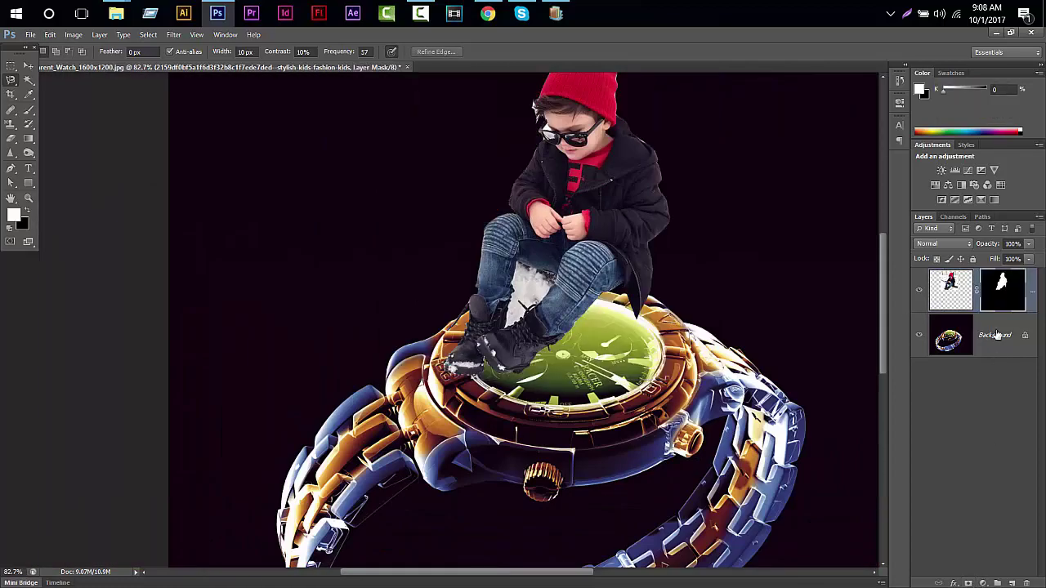
# Step: Add a layer mask from the selection to hide the snowy background
pyautogui.rightClick(1002, 298)
pyautogui.click(1007, 284)
pyautogui.scroll(3, 473, 323)
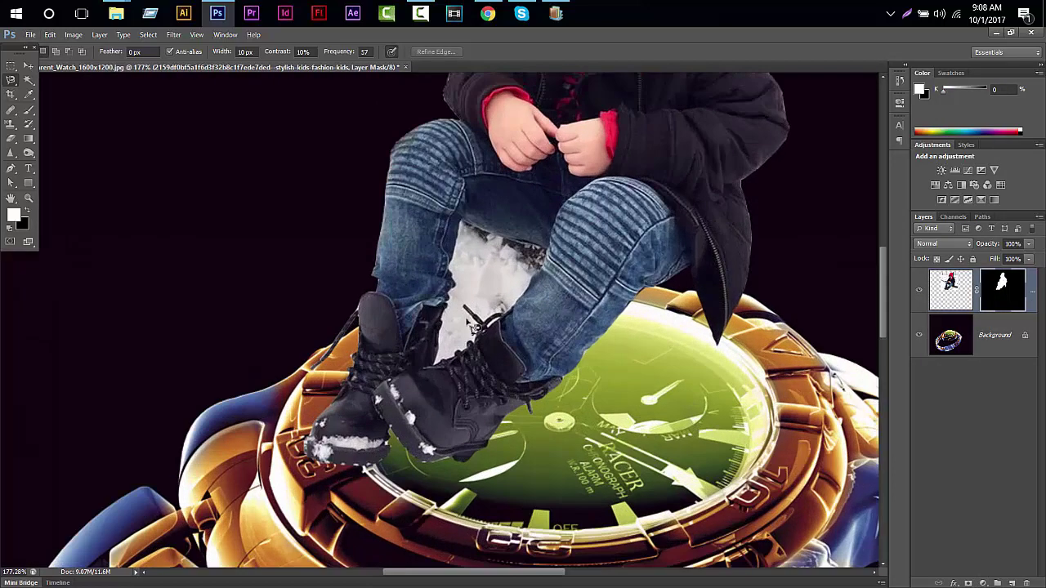
pyautogui.scroll(2, 472, 325)
pyautogui.scroll(-3, 473, 351)
pyautogui.scroll(2, 471, 385)
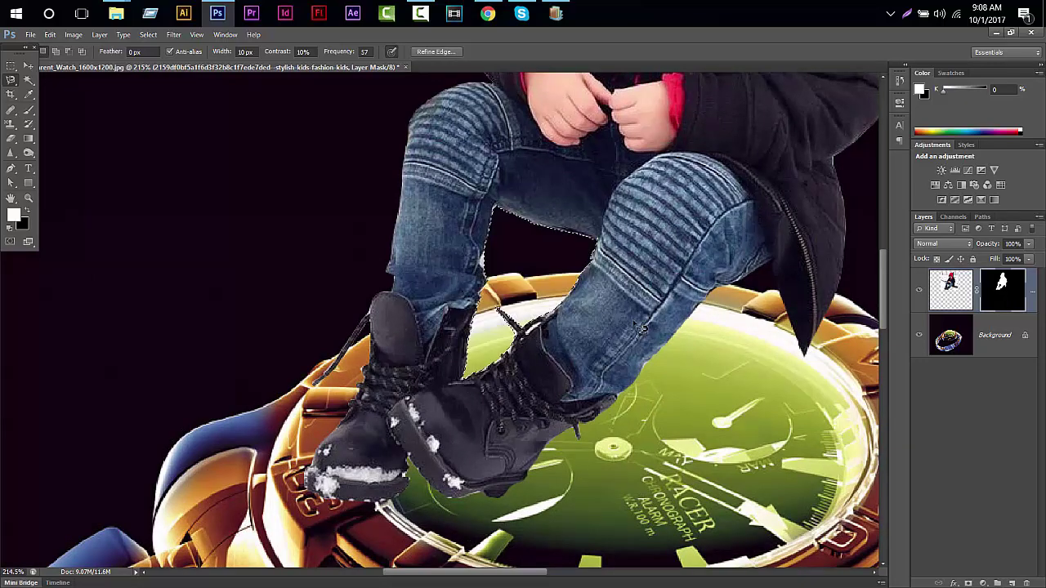
pyautogui.scroll(-2, 490, 351)
pyautogui.scroll(-2, 490, 351)
# Step: Move the masked boy right and down onto the watch face
pyautogui.press('v')
pyautogui.scroll(-2, 540, 327)
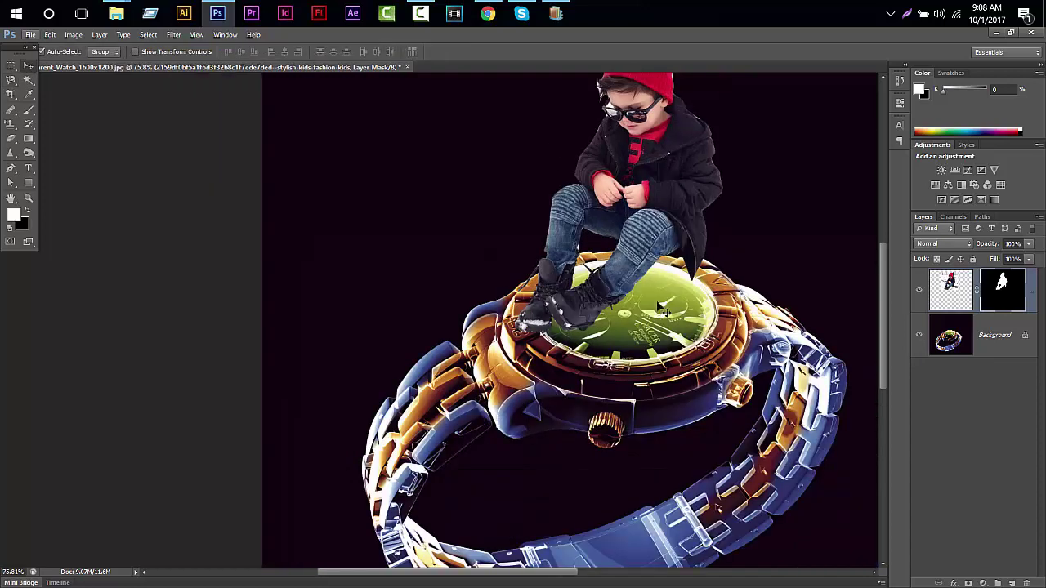
pyautogui.scroll(1, 540, 327)
pyautogui.moveTo(572, 270); pyautogui.dragTo(609, 302)
# Step: Open Refine Mask on the boy's mask and refine the boots and jacket edges
pyautogui.rightClick(1003, 286)
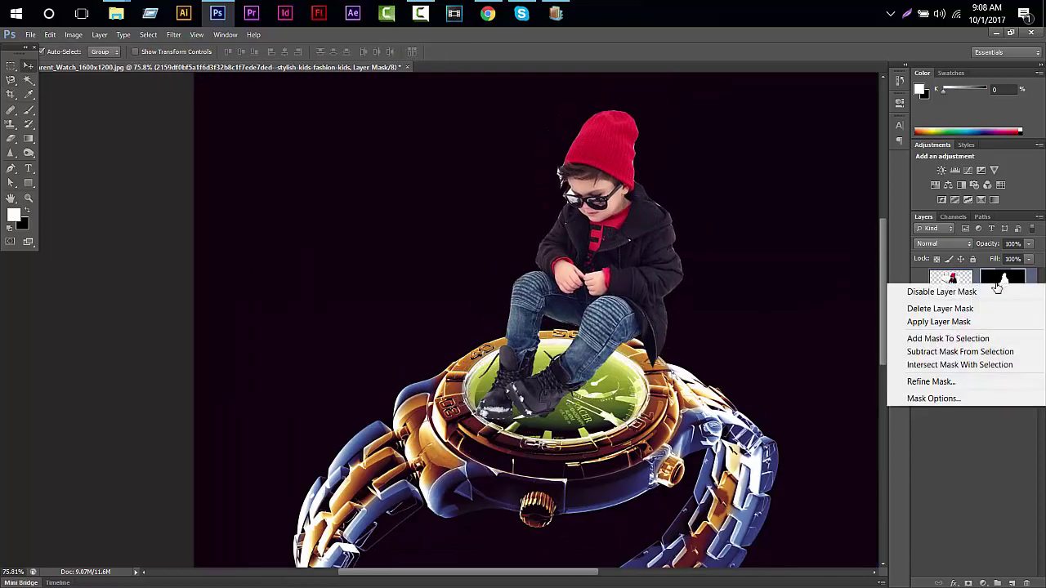
pyautogui.click(922, 380)
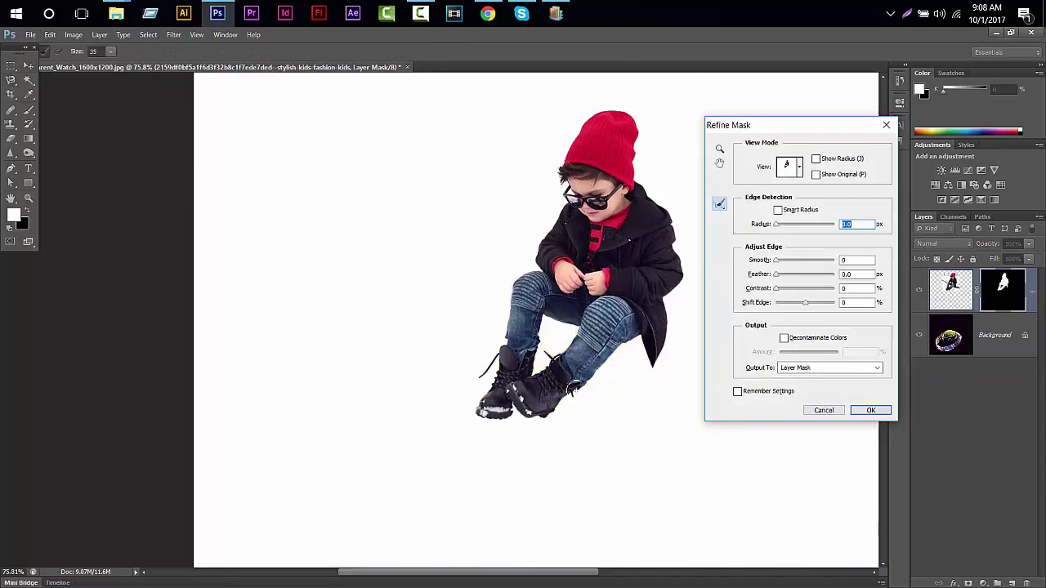
pyautogui.click(820, 410)
pyautogui.rightClick(1003, 286)
pyautogui.click(932, 382)
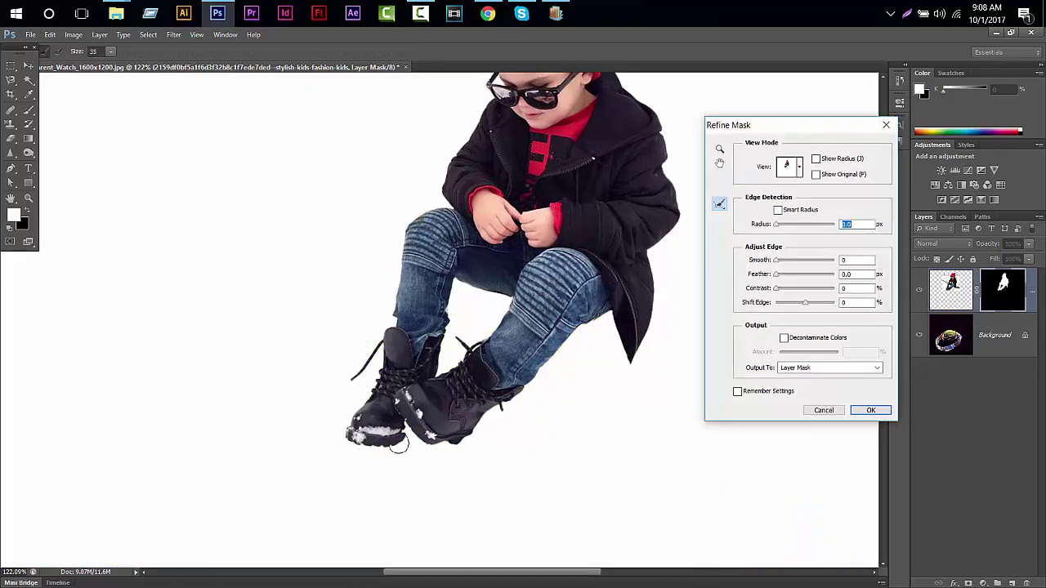
pyautogui.moveTo(411, 442); pyautogui.dragTo(654, 290)
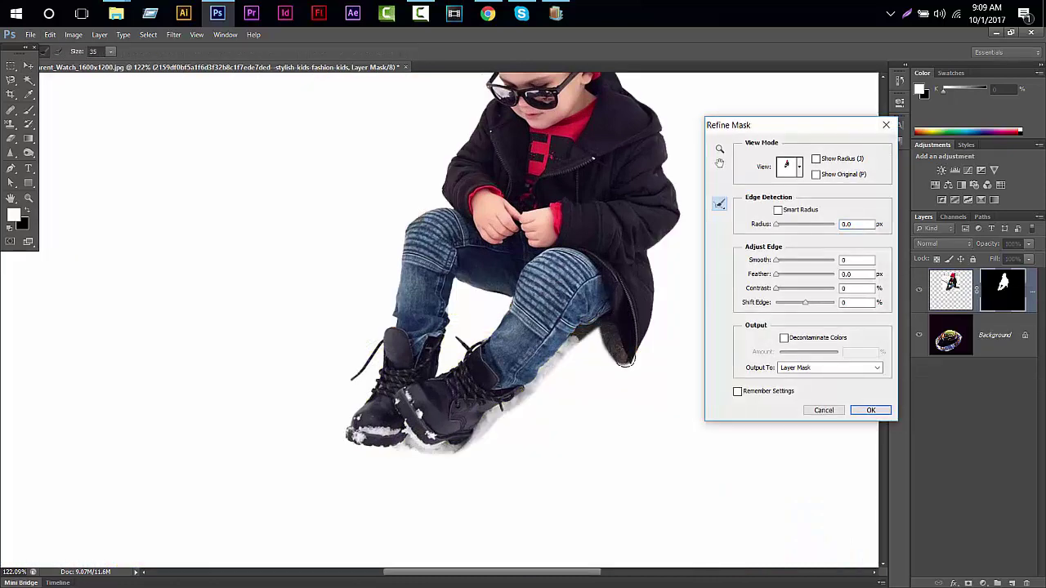
pyautogui.moveTo(645, 331); pyautogui.dragTo(655, 252)
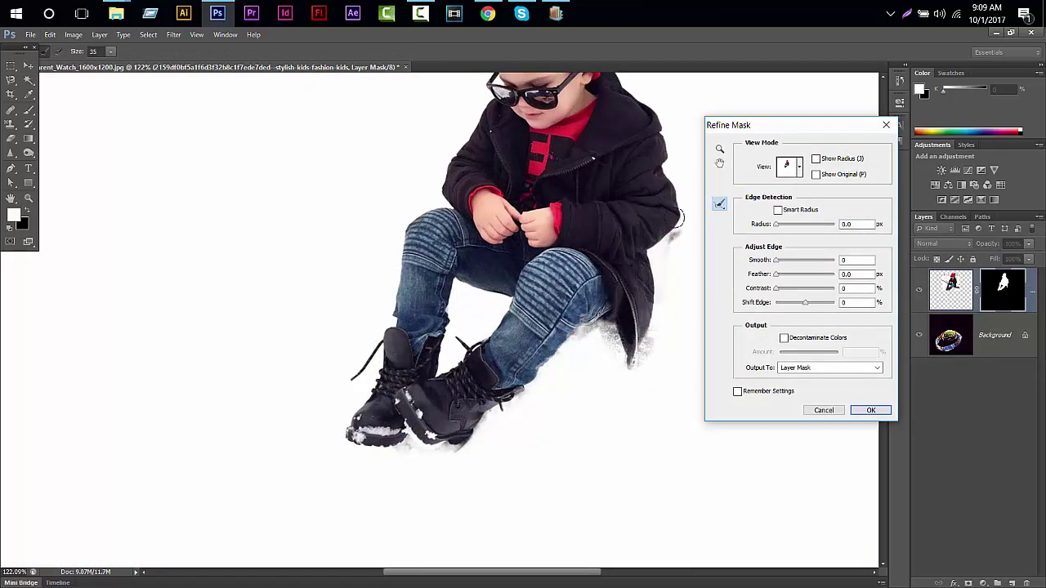
# Step: Refine the mask edges around the shoulder, red beanie and jacket's left fringe
pyautogui.moveTo(665, 168); pyautogui.dragTo(605, 299)
pyautogui.moveTo(578, 234); pyautogui.dragTo(521, 181)
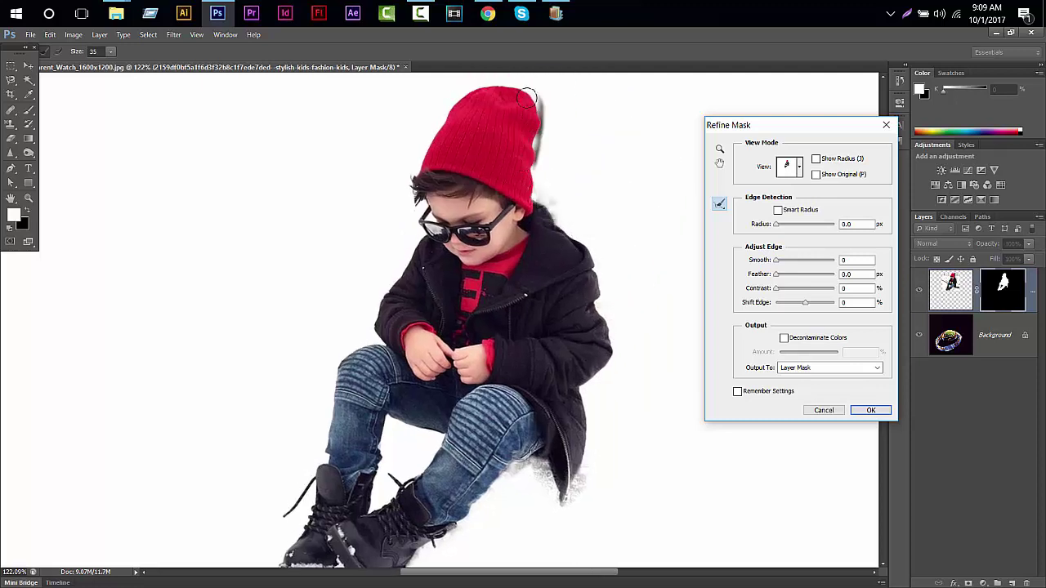
pyautogui.moveTo(437, 123); pyautogui.dragTo(480, 152)
pyautogui.moveTo(496, 105)
pyautogui.mouseDown()
pyautogui.moveTo(476, 90)
pyautogui.moveTo(407, 206)
pyautogui.mouseUp()
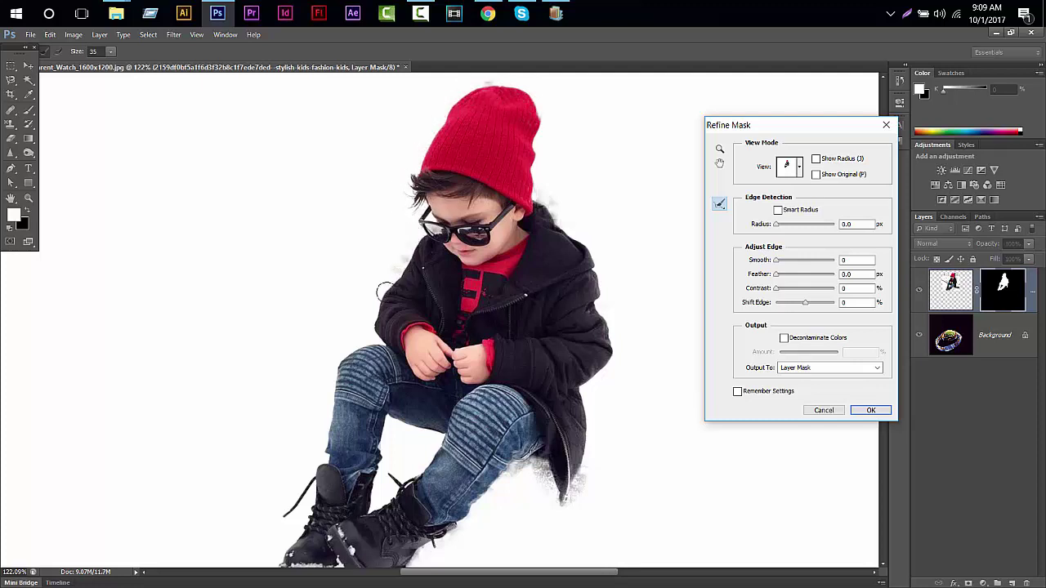
pyautogui.moveTo(385, 292); pyautogui.dragTo(368, 316)
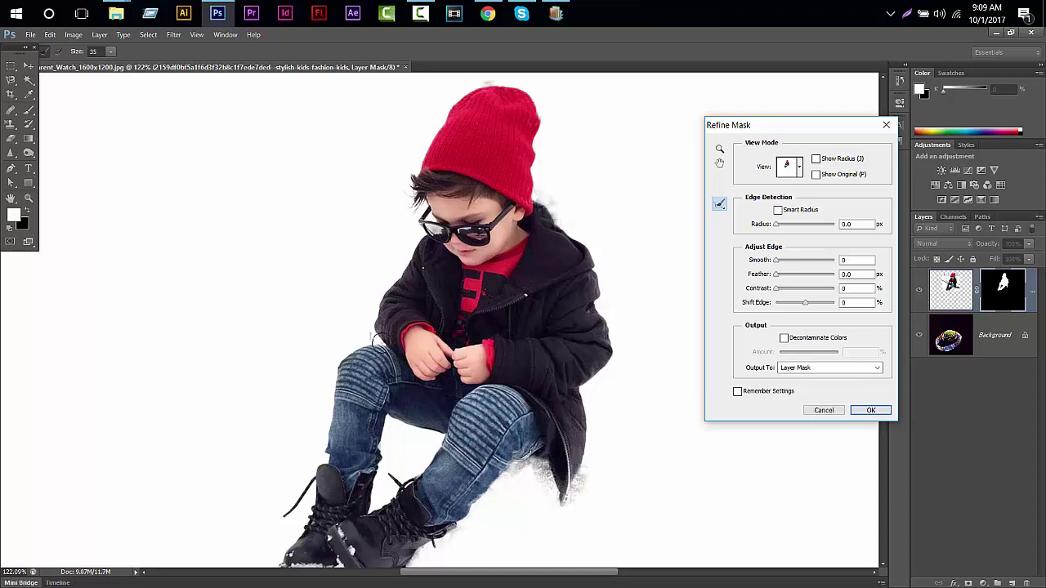
pyautogui.scroll(3, 366, 335)
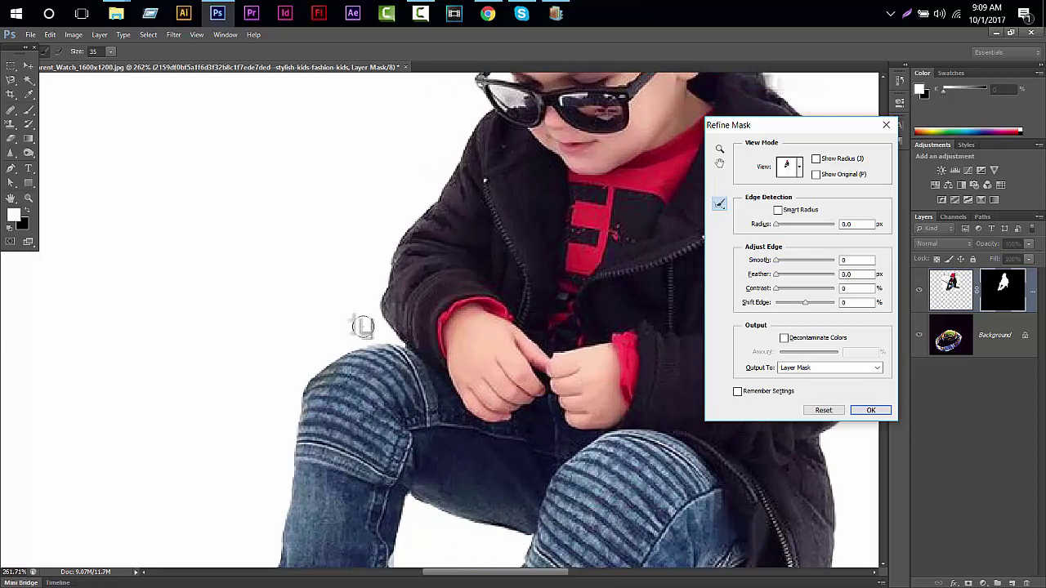
# Step: Zoom in on the hands, set the radius to 3.1 px, and refine the boot edge
pyautogui.press('z')
pyautogui.click(396, 338)
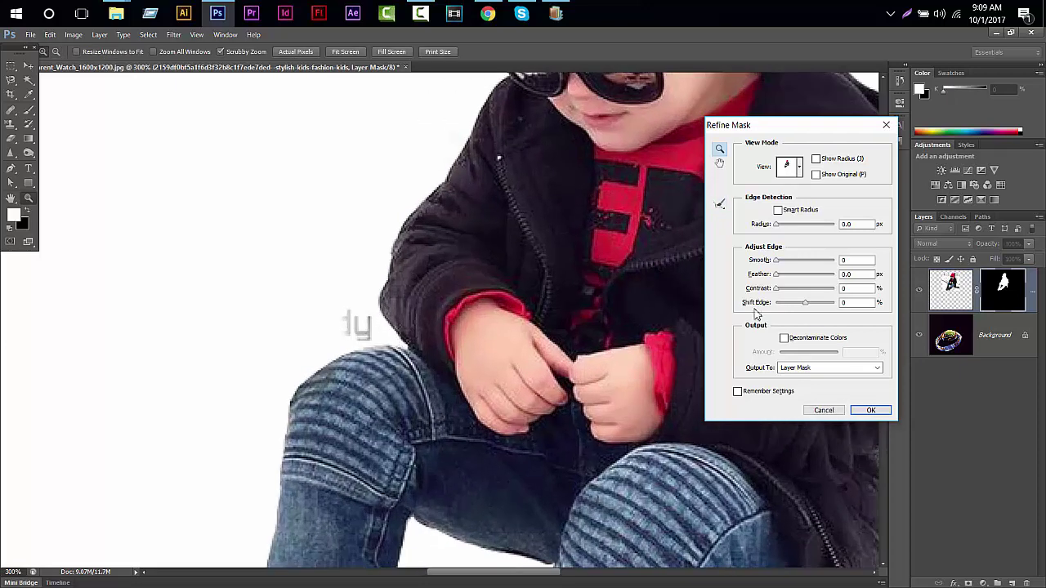
pyautogui.click(782, 228)
pyautogui.click(426, 334)
pyautogui.press('e')
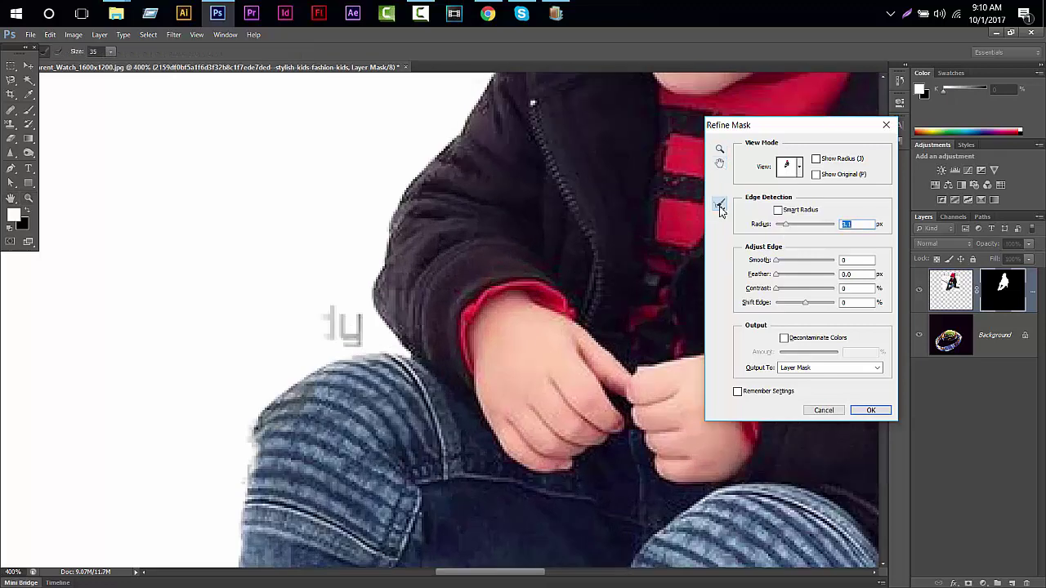
pyautogui.scroll(-2, 303, 266)
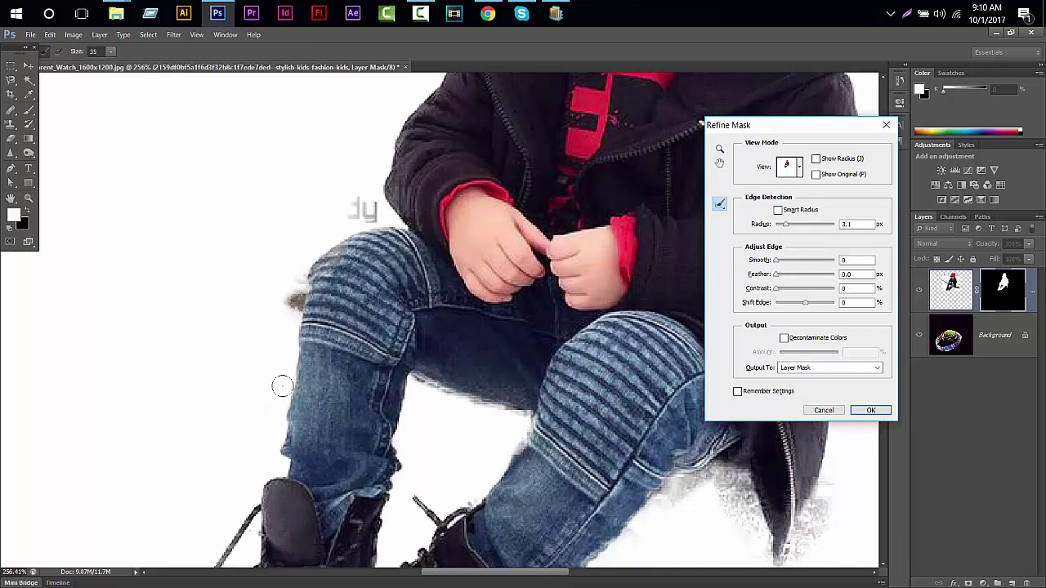
pyautogui.scroll(-2, 303, 392)
pyautogui.moveTo(276, 391)
pyautogui.mouseDown()
pyautogui.moveTo(245, 466)
pyautogui.moveTo(310, 495)
pyautogui.mouseUp()
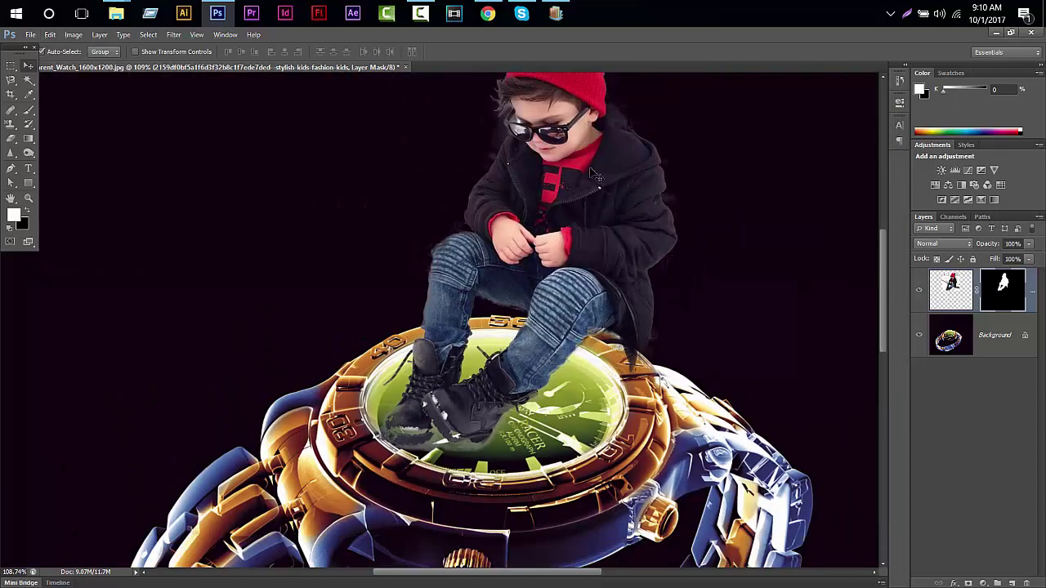
# Step: Zoom in on the boy's face and select the Lasso tool
pyautogui.scroll(2, 592, 174)
pyautogui.scroll(2, 560, 188)
pyautogui.scroll(3, 409, 172)
pyautogui.scroll(-1, 332, 167)
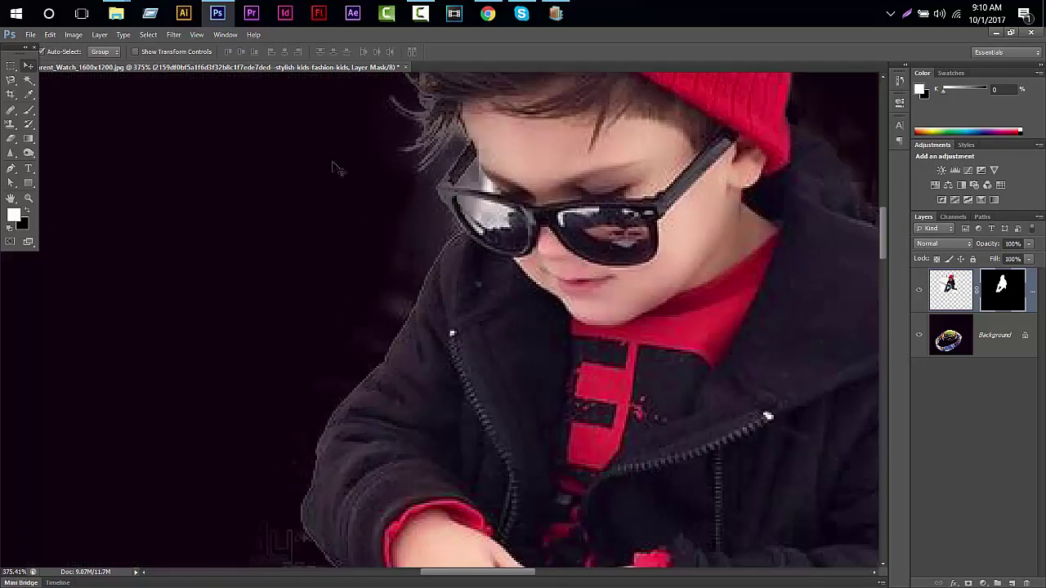
pyautogui.click(10, 80)
pyautogui.scroll(1, 479, 159)
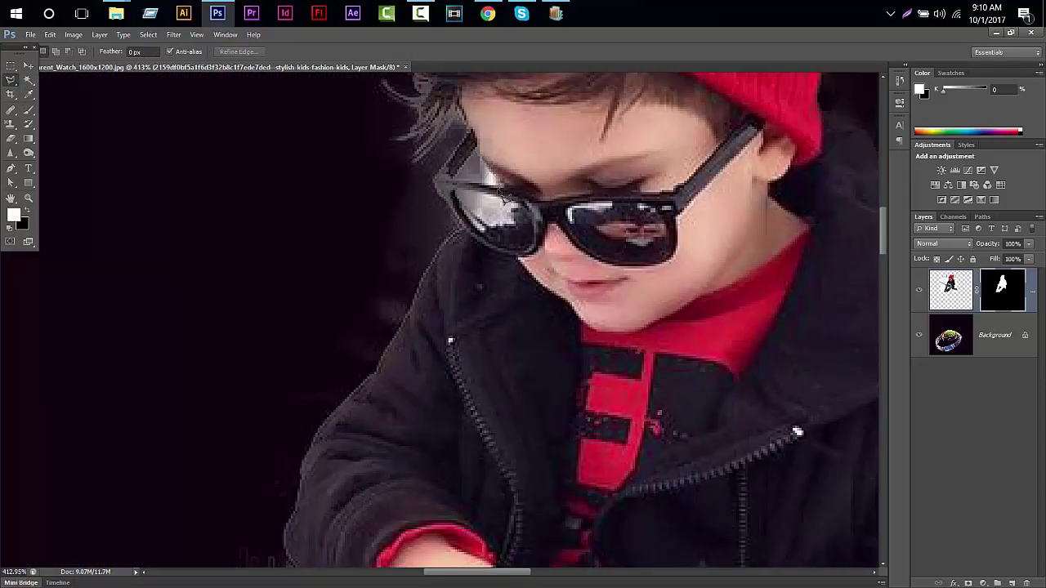
pyautogui.scroll(2, 572, 327)
pyautogui.scroll(-2, 572, 327)
pyautogui.scroll(1, 572, 327)
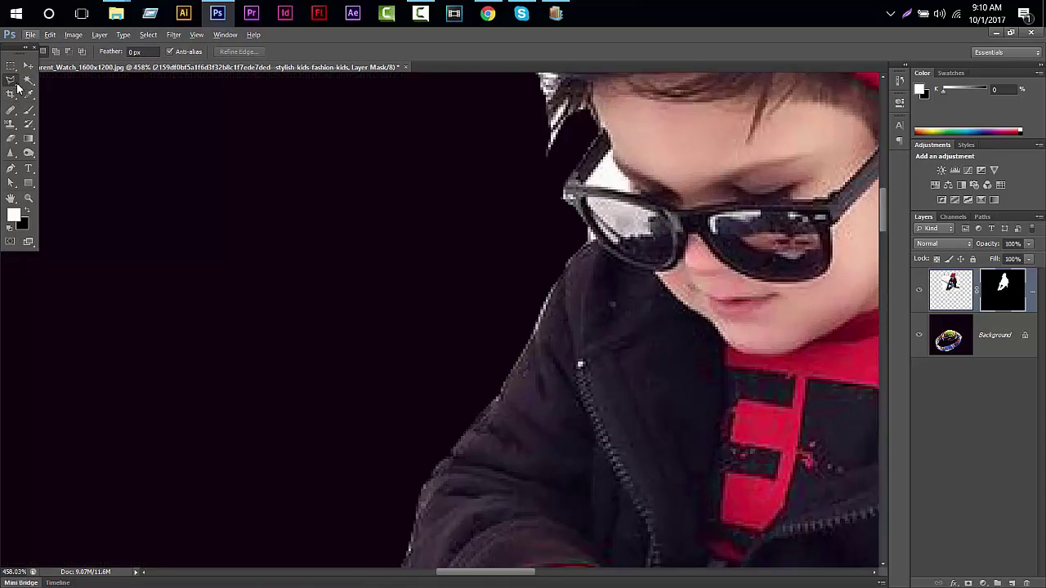
# Step: Try the Clone Stamp, then the Magic, regular and Background Eraser variants
pyautogui.click(11, 123)
pyautogui.click(11, 140)
pyautogui.click(57, 157)
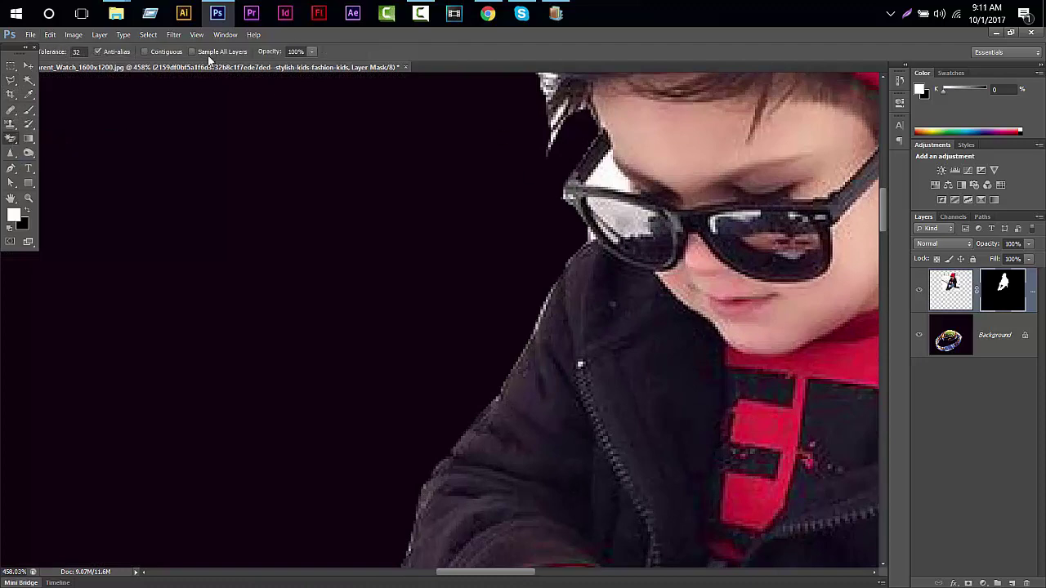
pyautogui.scroll(2, 608, 174)
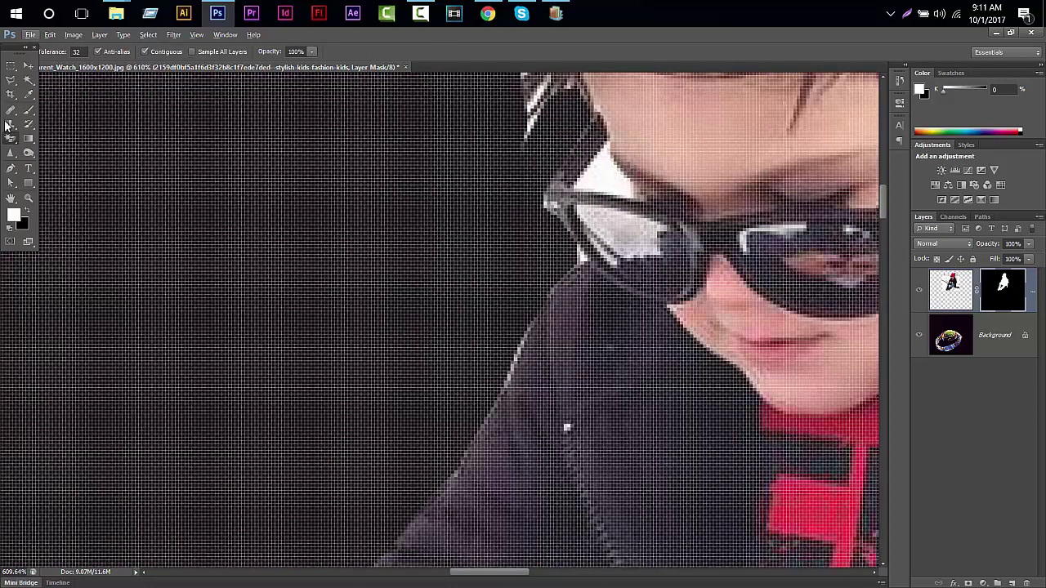
pyautogui.click(11, 139)
pyautogui.click(57, 135)
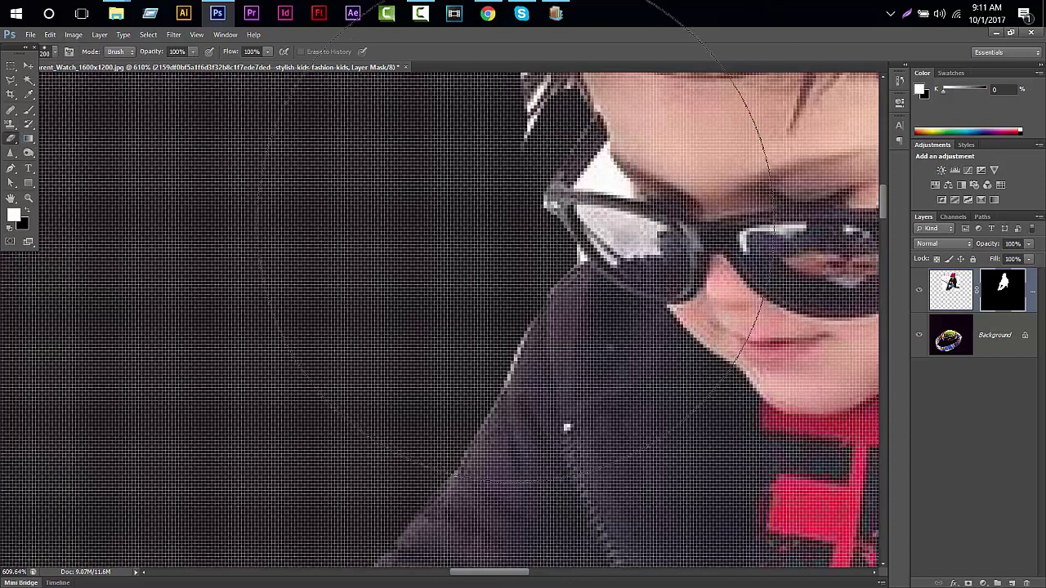
pyautogui.click(11, 139)
pyautogui.click(57, 146)
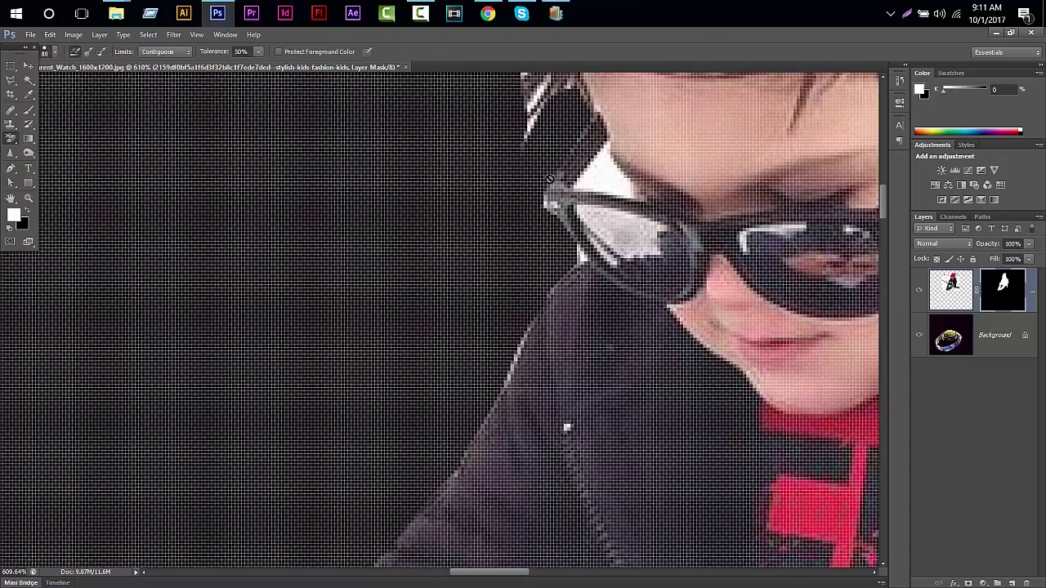
# Step: Inspect the hat and hair edges on the boy's layer, then reselect his mask
pyautogui.click(962, 284)
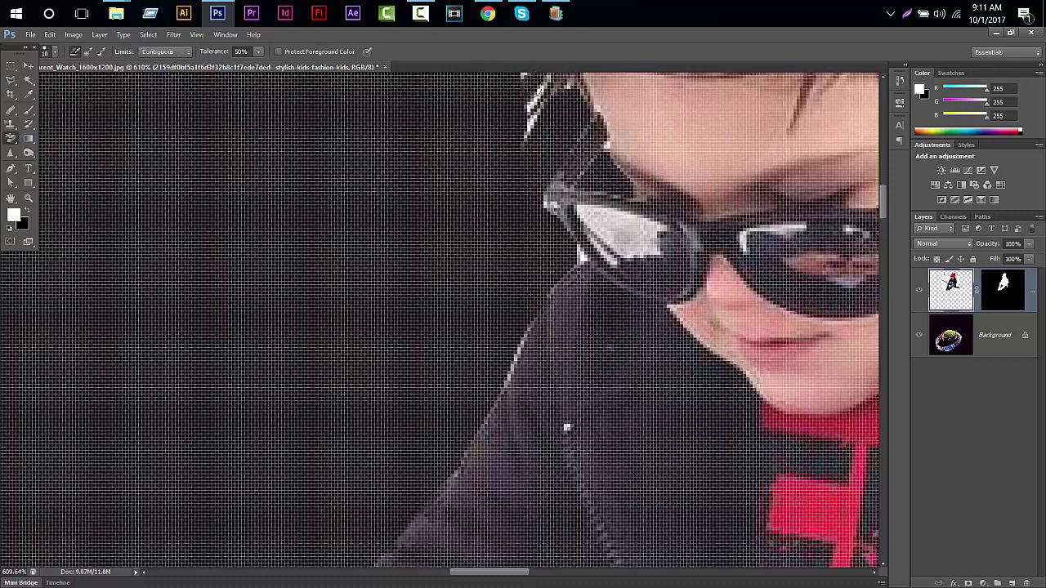
pyautogui.press('h')
pyautogui.moveTo(538, 90); pyautogui.dragTo(522, 127)
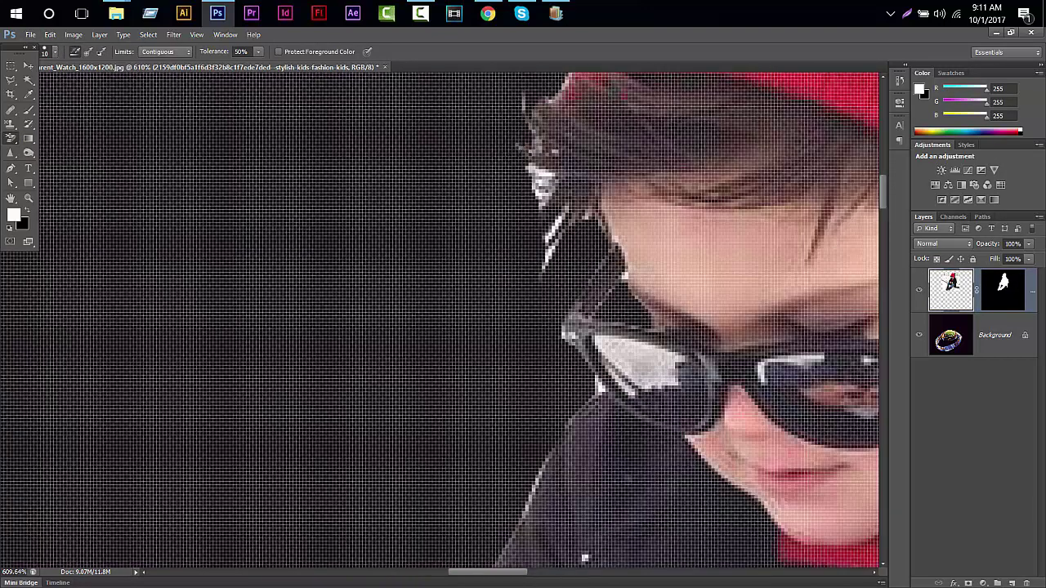
pyautogui.keyDown('alt'); pyautogui.scroll(-5, 491, 234); pyautogui.keyUp('alt')
pyautogui.scroll(1, 455, 245)
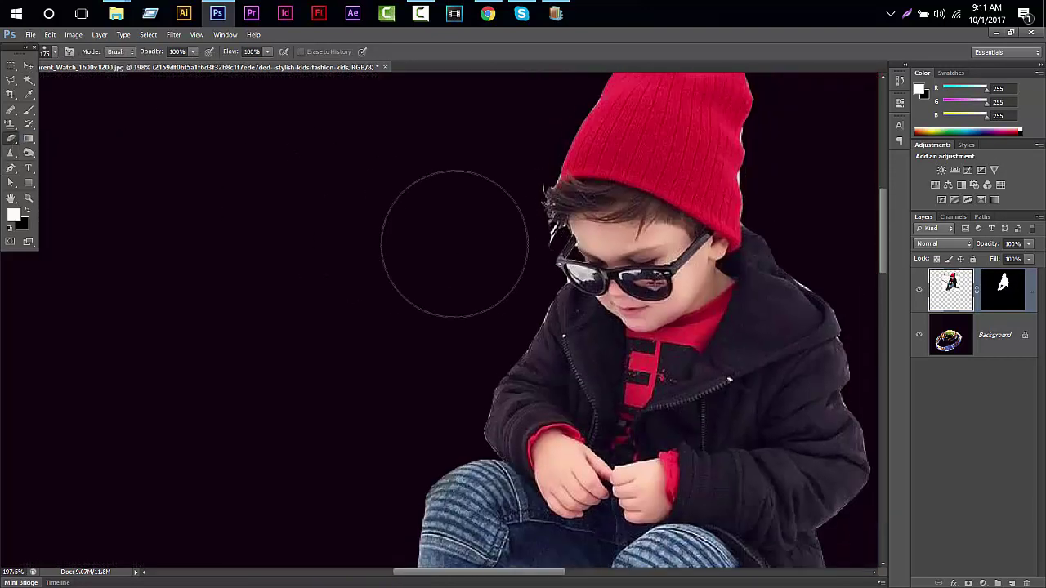
pyautogui.press('v')
pyautogui.click(1003, 284)
# Step: Reopen Refine Mask and refine the mask edges around the boy's jeans and boots
pyautogui.rightClick(1004, 284)
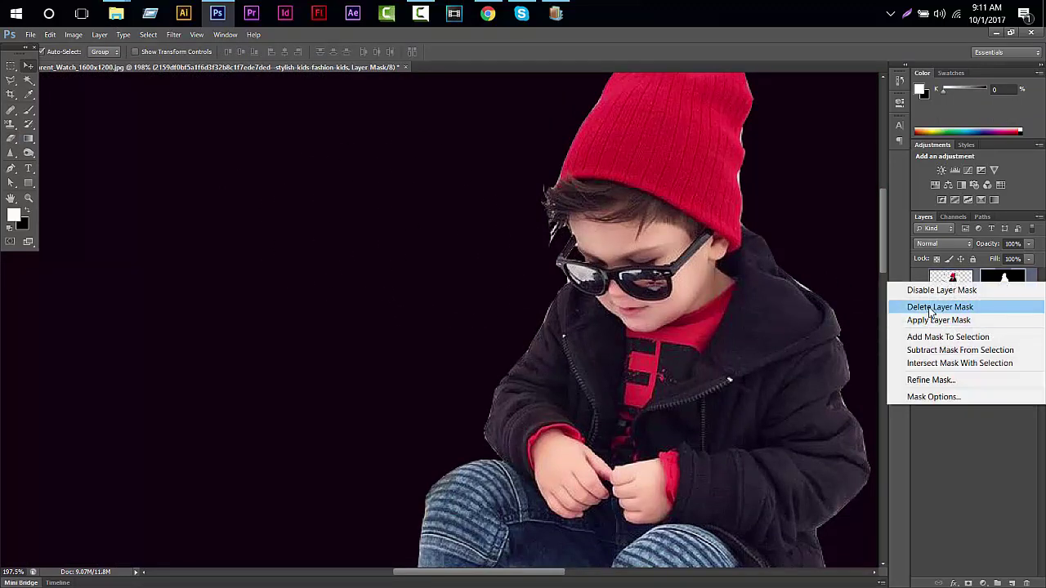
pyautogui.click(924, 378)
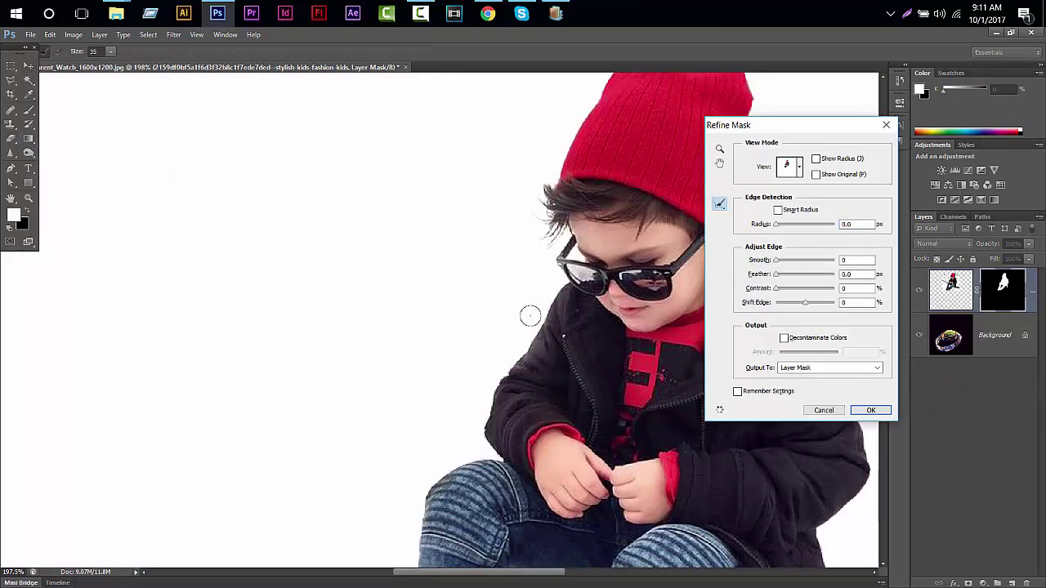
pyautogui.moveTo(531, 312); pyautogui.dragTo(463, 175)
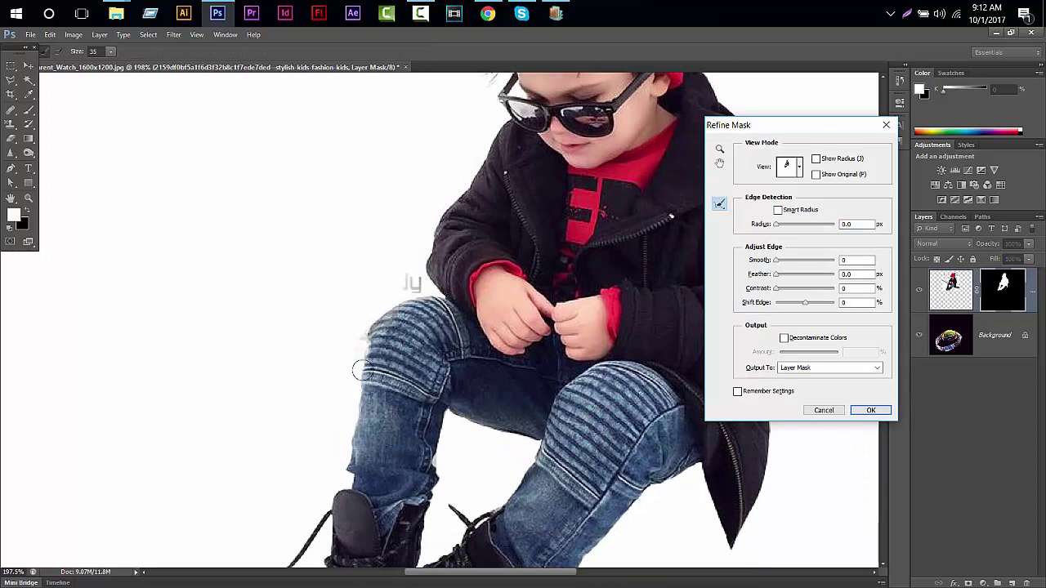
pyautogui.moveTo(354, 449); pyautogui.dragTo(378, 277)
pyautogui.moveTo(319, 422); pyautogui.dragTo(522, 261)
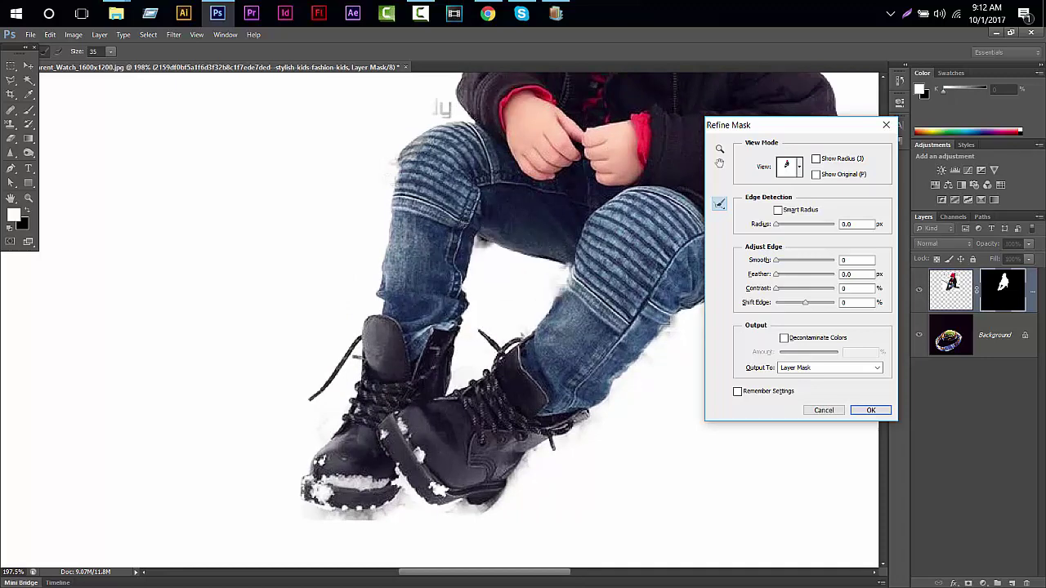
pyautogui.moveTo(506, 258); pyautogui.dragTo(448, 287)
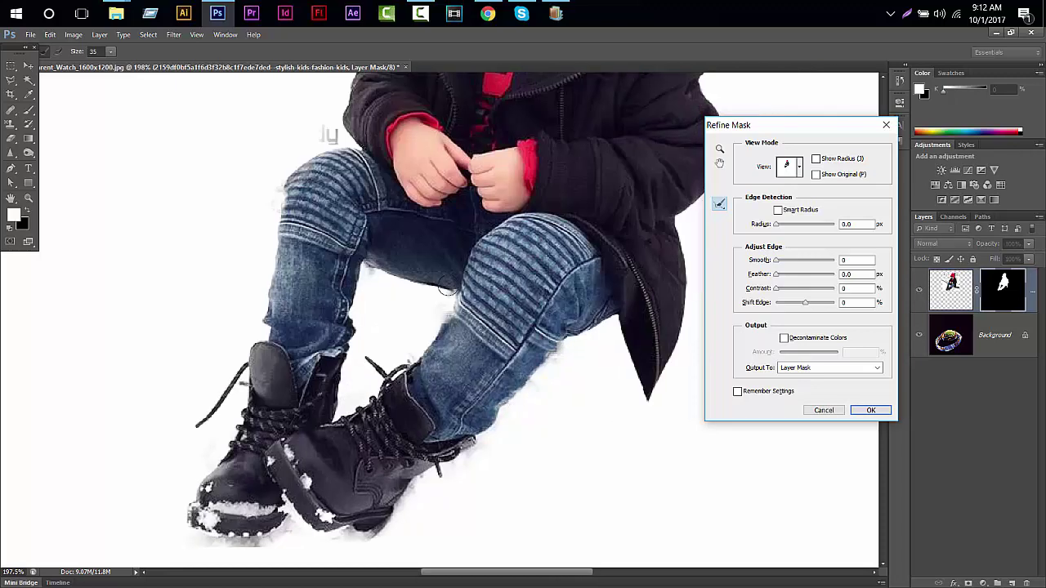
pyautogui.moveTo(688, 433); pyautogui.dragTo(561, 444)
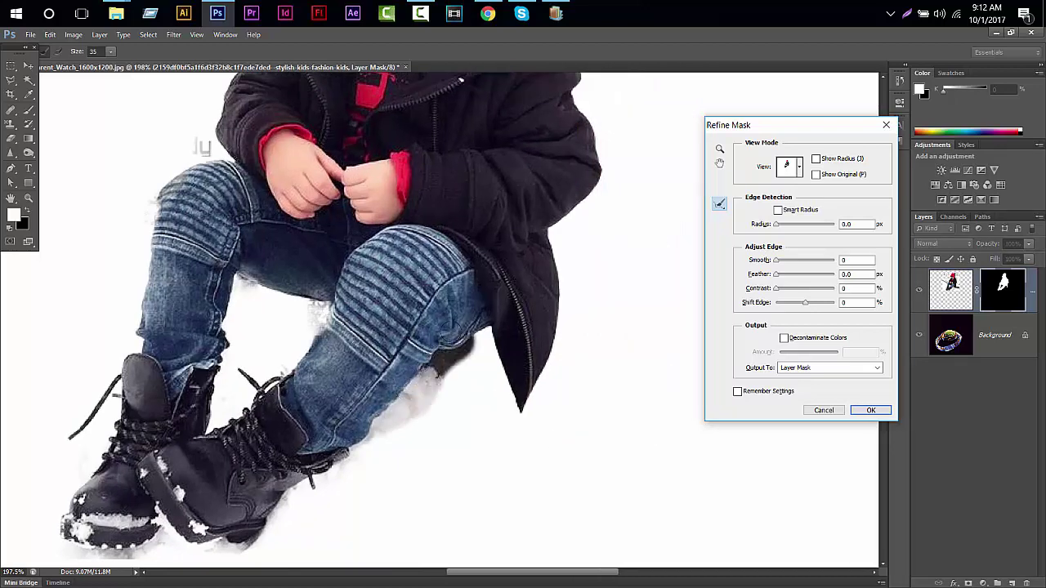
pyautogui.scroll(-3, 545, 333)
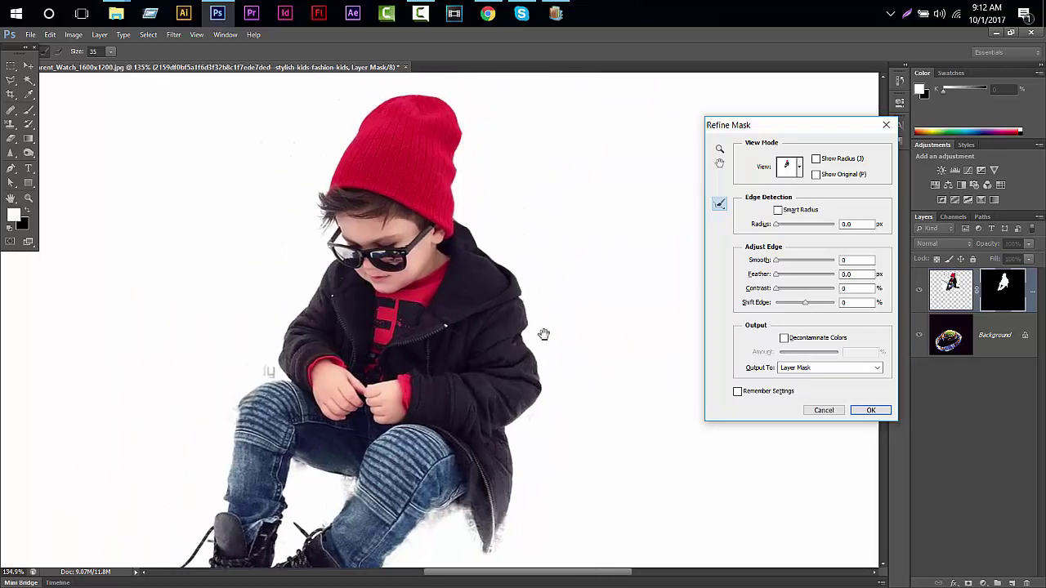
# Step: Accept the mask refinement and open the lighthouse island photo W7W (14)
pyautogui.click(870, 411)
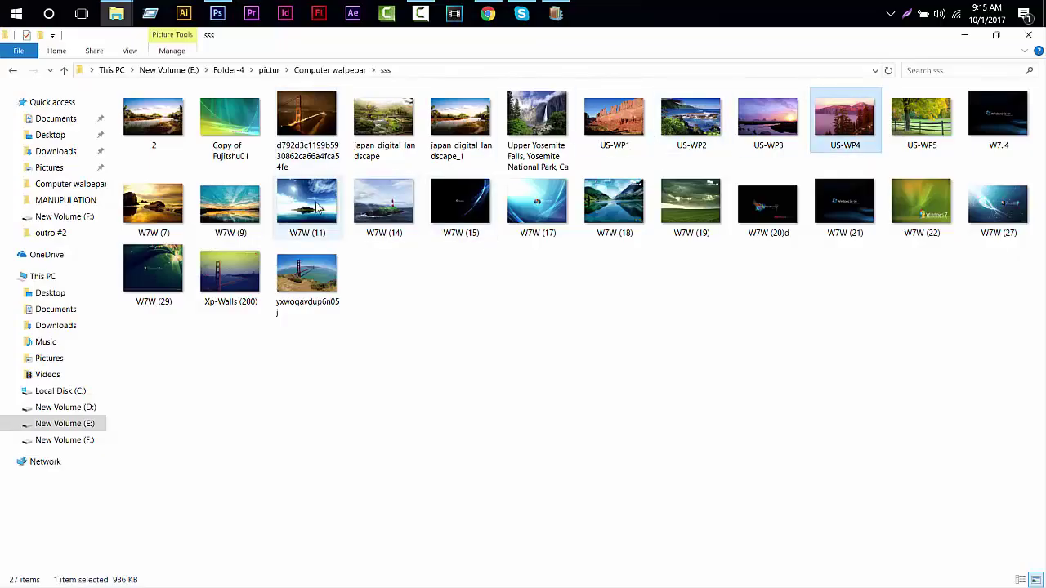
pyautogui.doubleClick(383, 200)
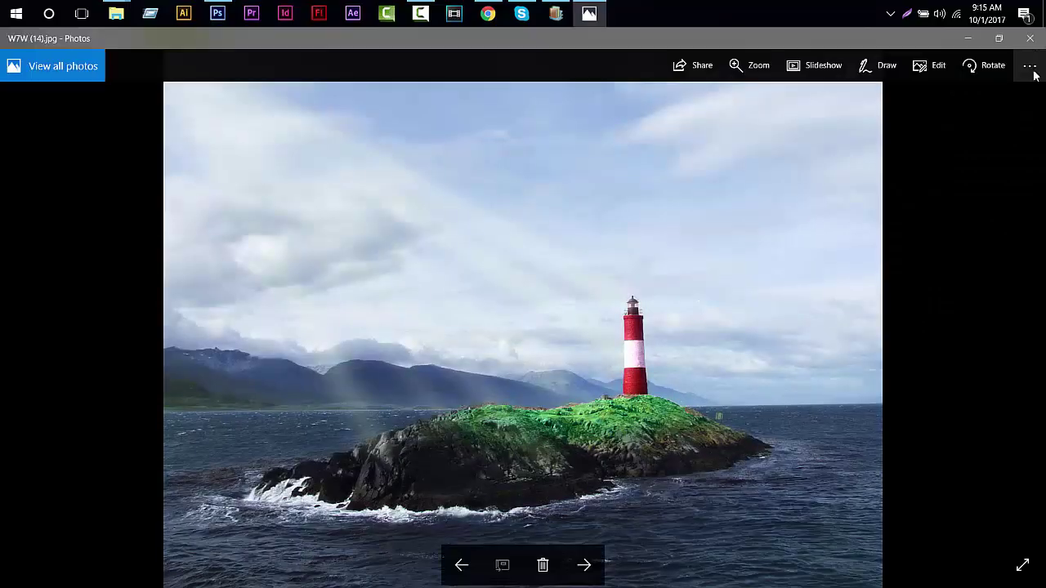
pyautogui.click(1029, 65)
# Step: Place the lighthouse photo into the composite and roughly scale it across the canvas top
pyautogui.click(237, 25)
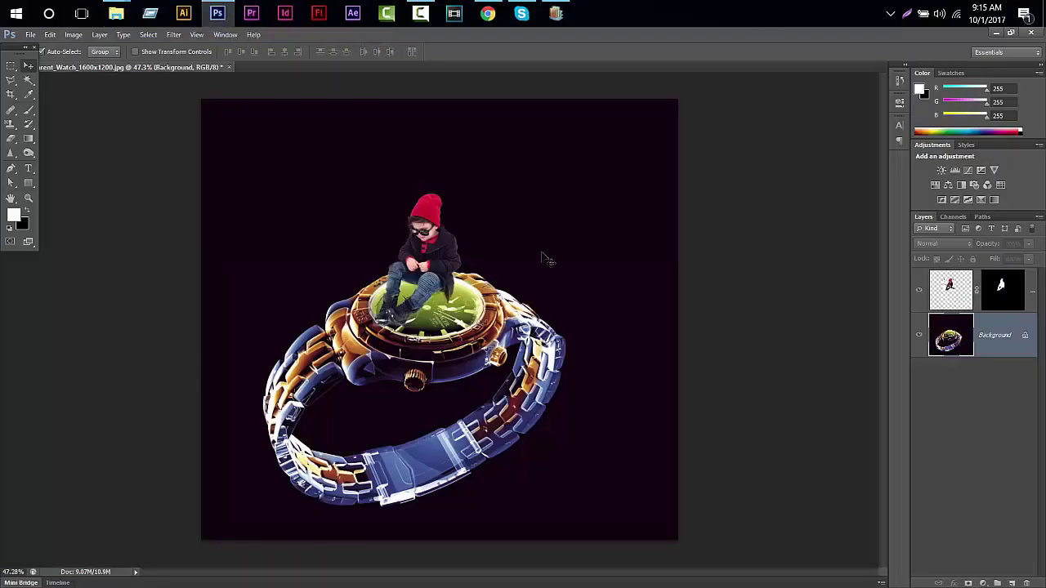
pyautogui.moveTo(544, 73); pyautogui.dragTo(588, 33)
pyautogui.hotkey('ctrl', 't')
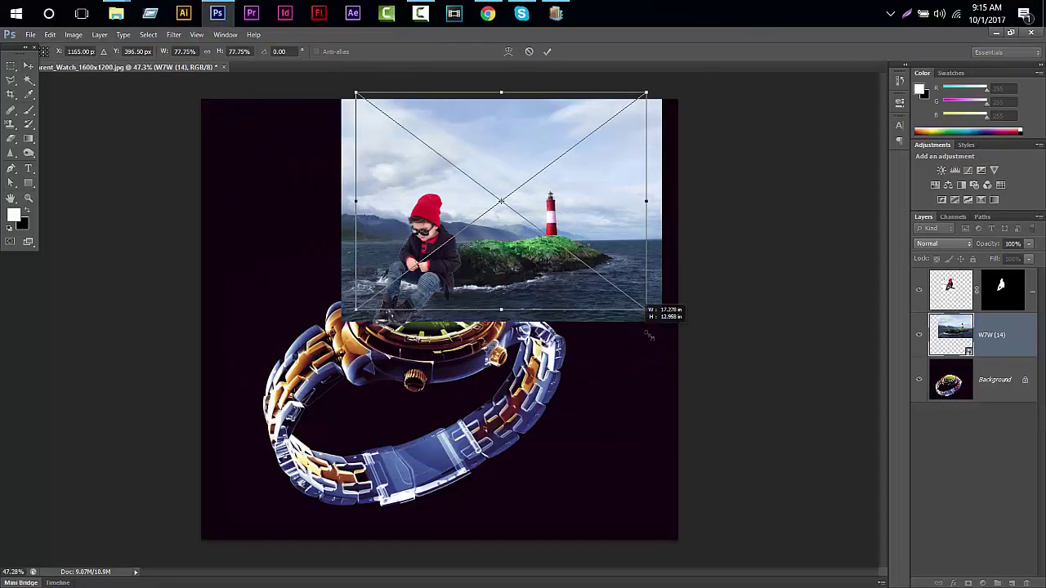
pyautogui.moveTo(649, 320)
pyautogui.mouseDown()
pyautogui.moveTo(507, 306)
pyautogui.moveTo(576, 311)
pyautogui.moveTo(576, 347)
pyautogui.mouseUp()
pyautogui.moveTo(448, 134)
pyautogui.mouseDown()
pyautogui.moveTo(448, 98)
pyautogui.moveTo(448, 145)
pyautogui.mouseUp()
pyautogui.moveTo(455, 343); pyautogui.dragTo(455, 147)
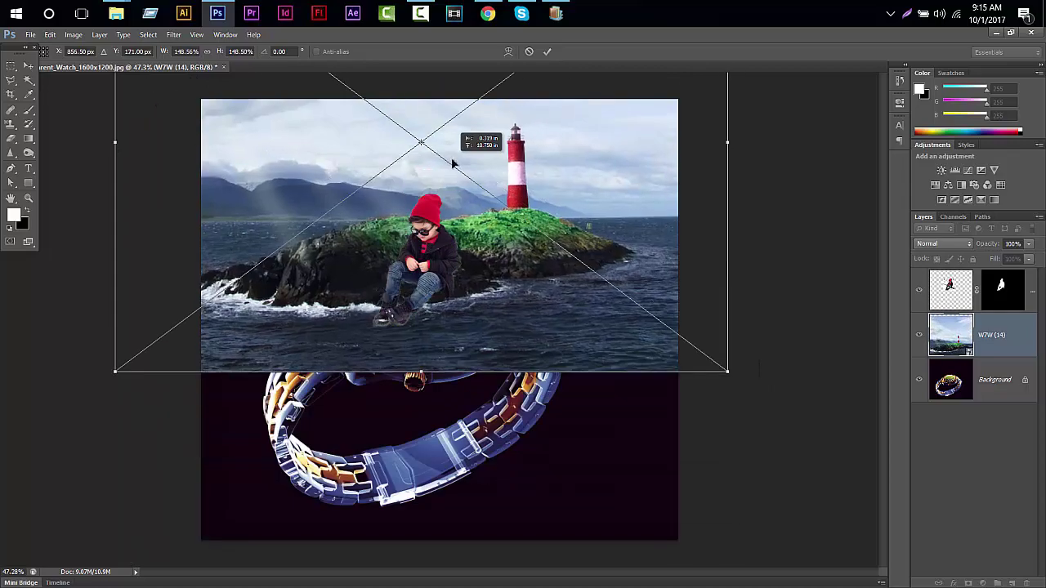
pyautogui.click(547, 51)
# Step: Move the boy up onto the island and enlarge him
pyautogui.moveTo(482, 204)
pyautogui.mouseDown()
pyautogui.moveTo(514, 156)
pyautogui.moveTo(509, 134)
pyautogui.mouseUp()
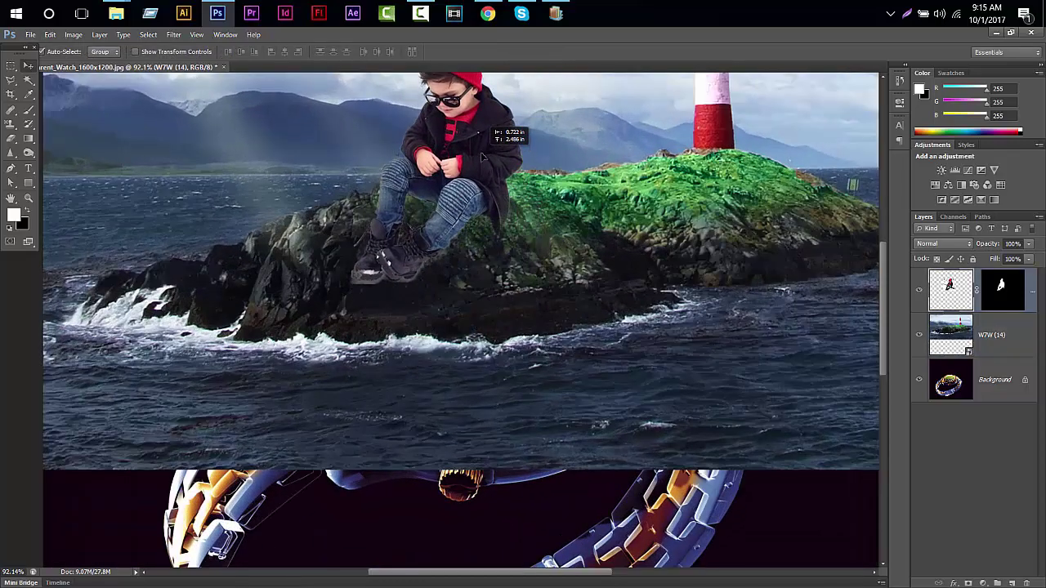
pyautogui.scroll(-2, 469, 194)
pyautogui.scroll(-2, 472, 193)
pyautogui.hotkey('ctrl', 't')
pyautogui.moveTo(345, 164); pyautogui.dragTo(297, 120)
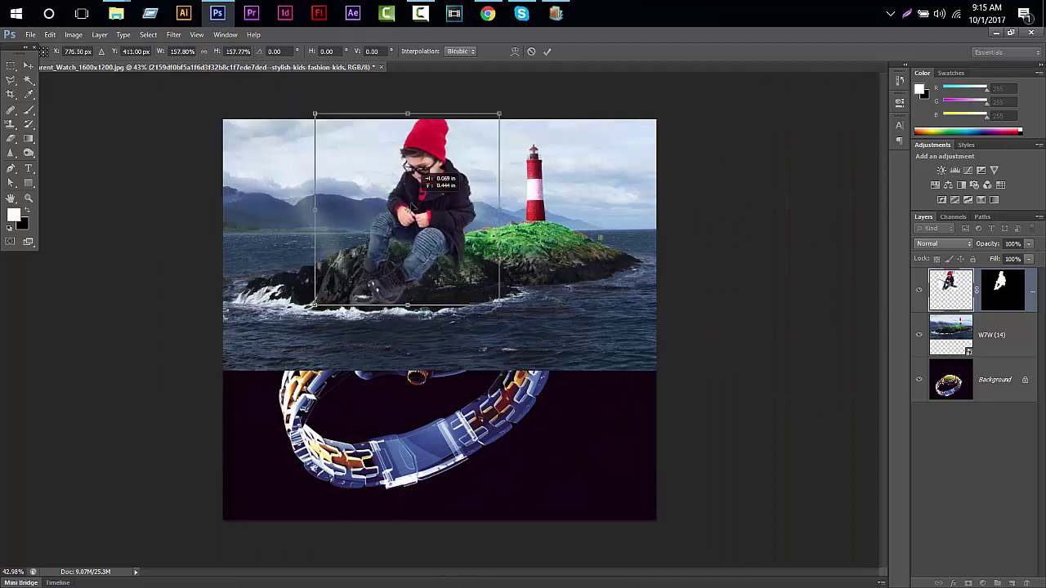
pyautogui.click(547, 51)
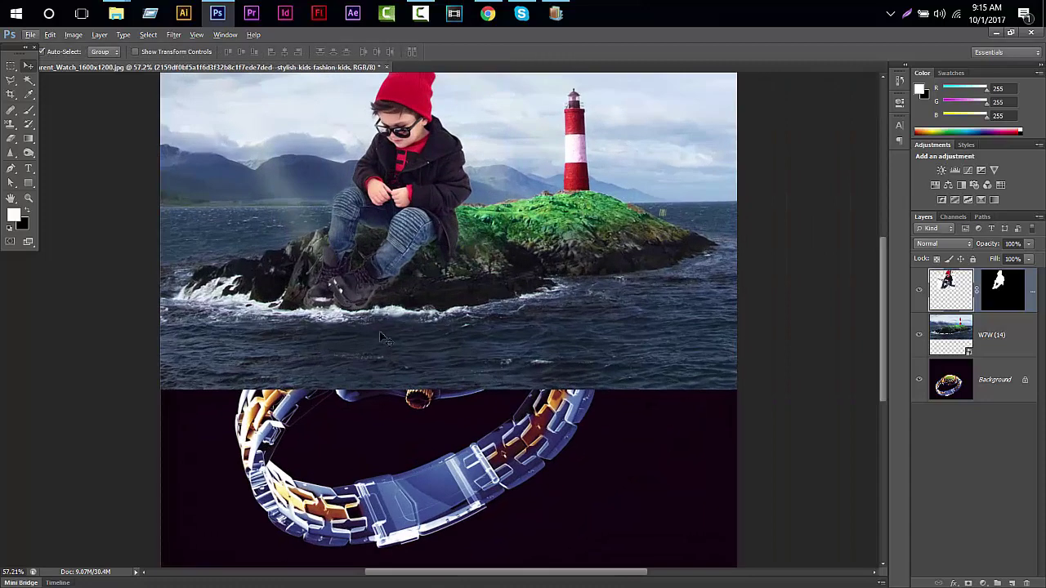
pyautogui.scroll(2, 434, 378)
pyautogui.scroll(-1, 441, 327)
pyautogui.scroll(-1, 569, 284)
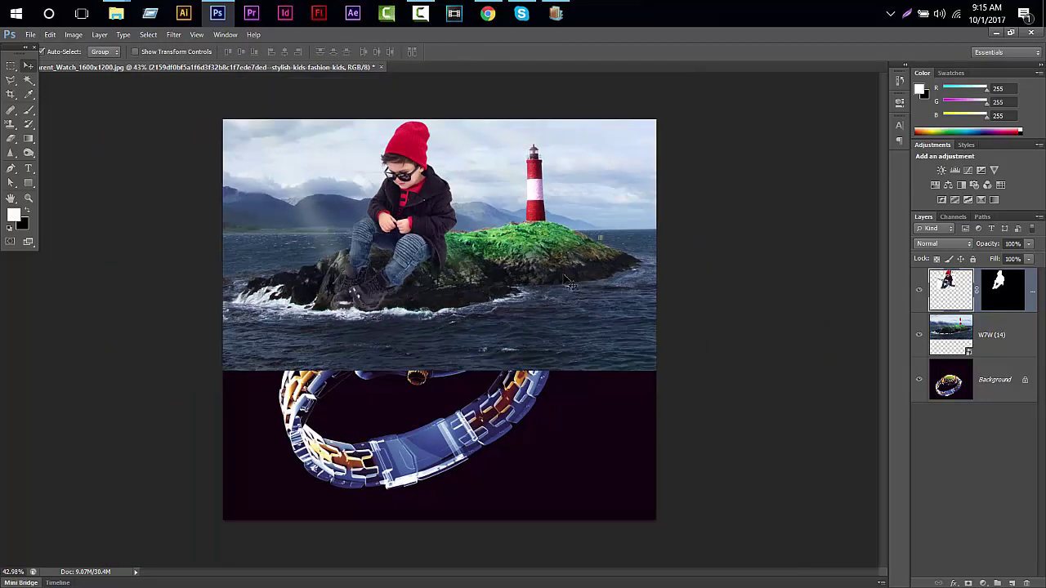
# Step: Scale the island photo layer to about 44% and position it just above the watch
pyautogui.click(991, 335)
pyautogui.hotkey('ctrl', 't')
pyautogui.moveTo(729, 374); pyautogui.dragTo(626, 354)
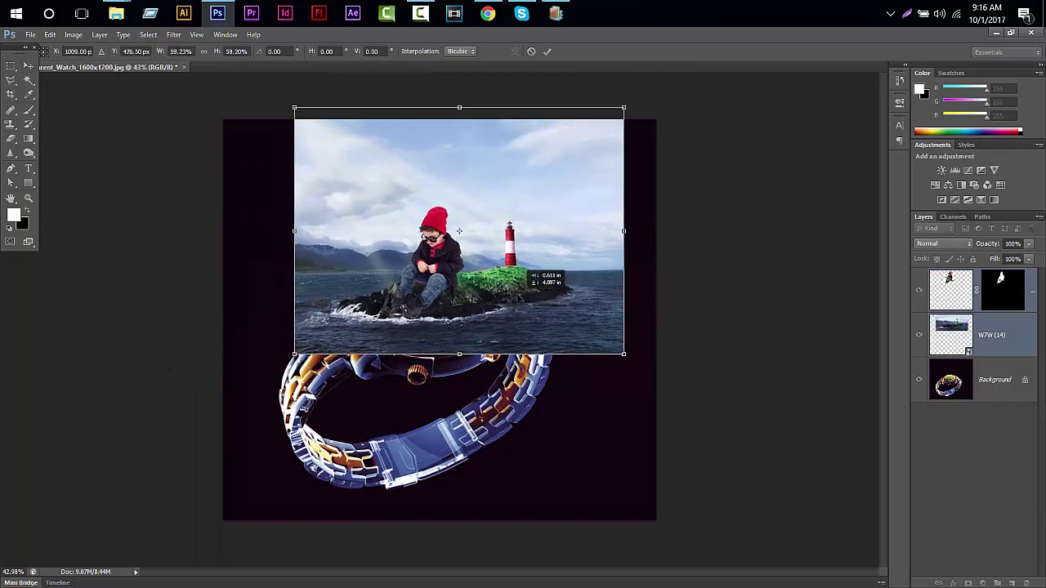
pyautogui.moveTo(523, 278); pyautogui.dragTo(508, 278)
pyautogui.moveTo(607, 350); pyautogui.dragTo(564, 318)
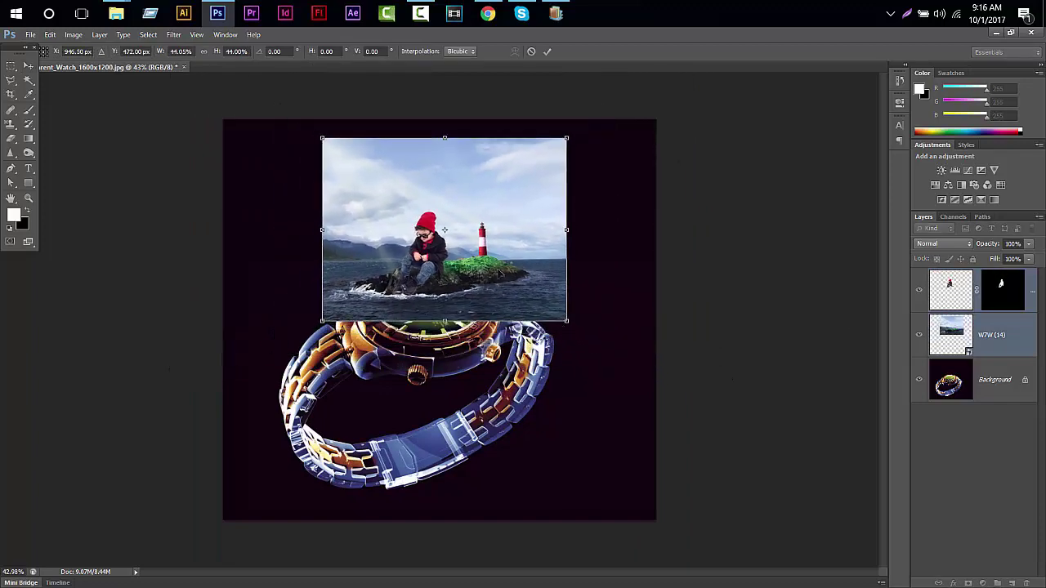
pyautogui.moveTo(484, 260); pyautogui.dragTo(490, 285)
pyautogui.press('Return')
pyautogui.scroll(5, 450, 318)
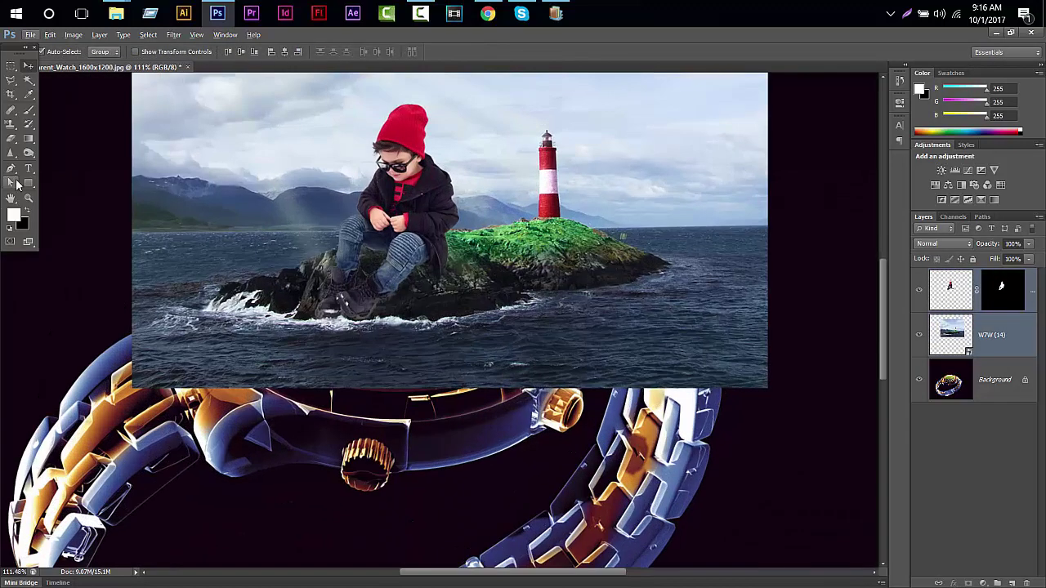
# Step: On the island photo layer, trace a Pen path around the lighthouse island and the water below it
pyautogui.click(1013, 343)
pyautogui.scroll(1, 477, 302)
pyautogui.press('p')
pyautogui.click(224, 365)
pyautogui.click(448, 348)
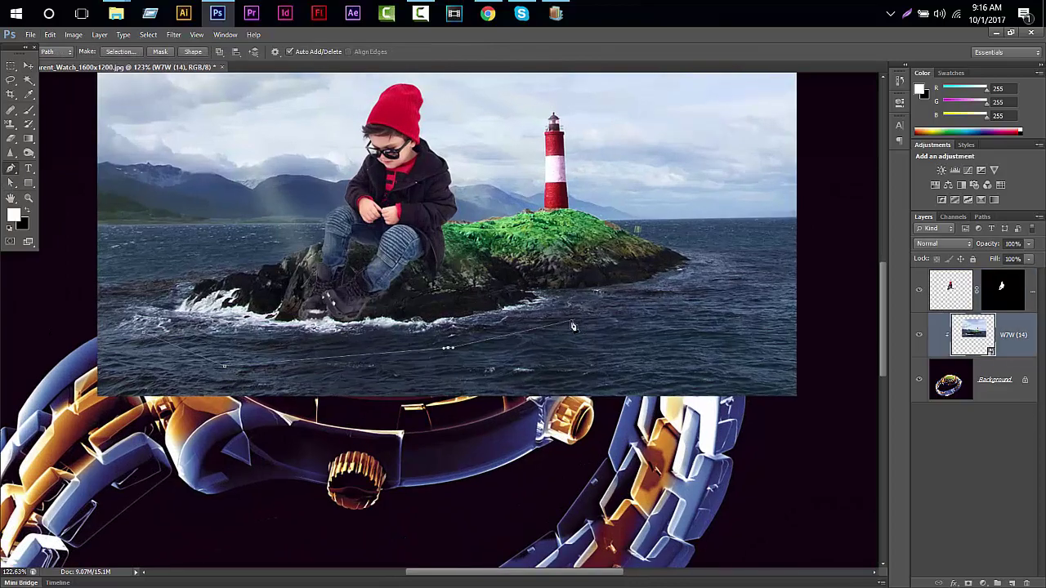
pyautogui.scroll(2, 643, 224)
pyautogui.scroll(-4, 682, 260)
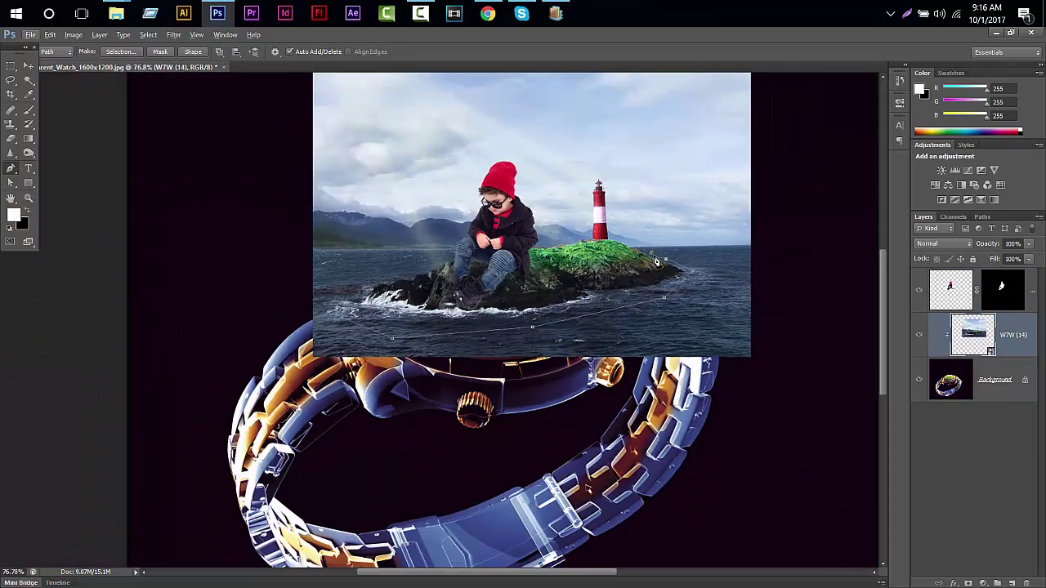
pyautogui.scroll(5, 722, 295)
pyautogui.scroll(2, 722, 295)
pyautogui.scroll(2, 609, 267)
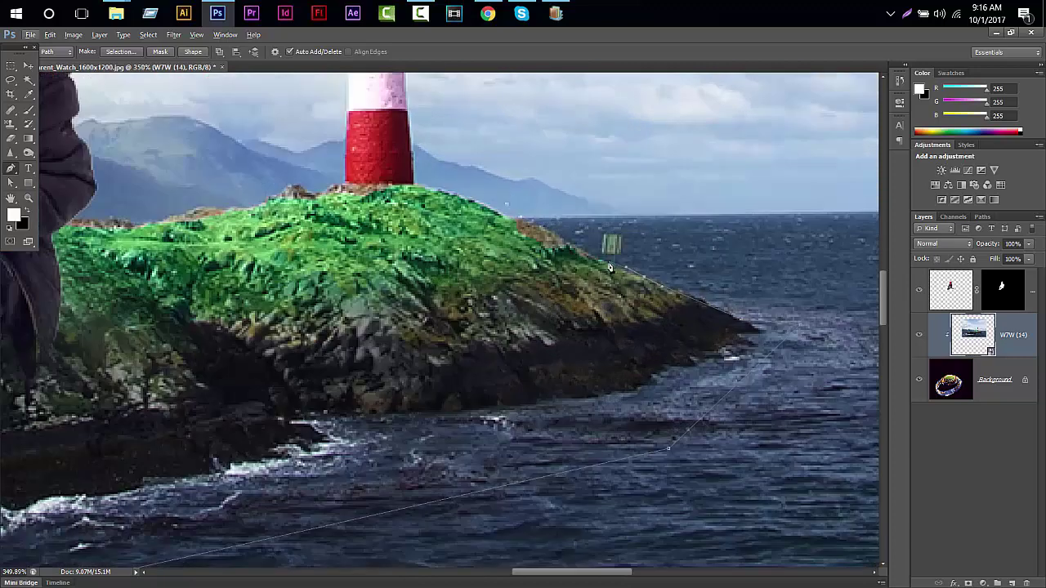
pyautogui.moveTo(483, 211); pyautogui.dragTo(512, 282)
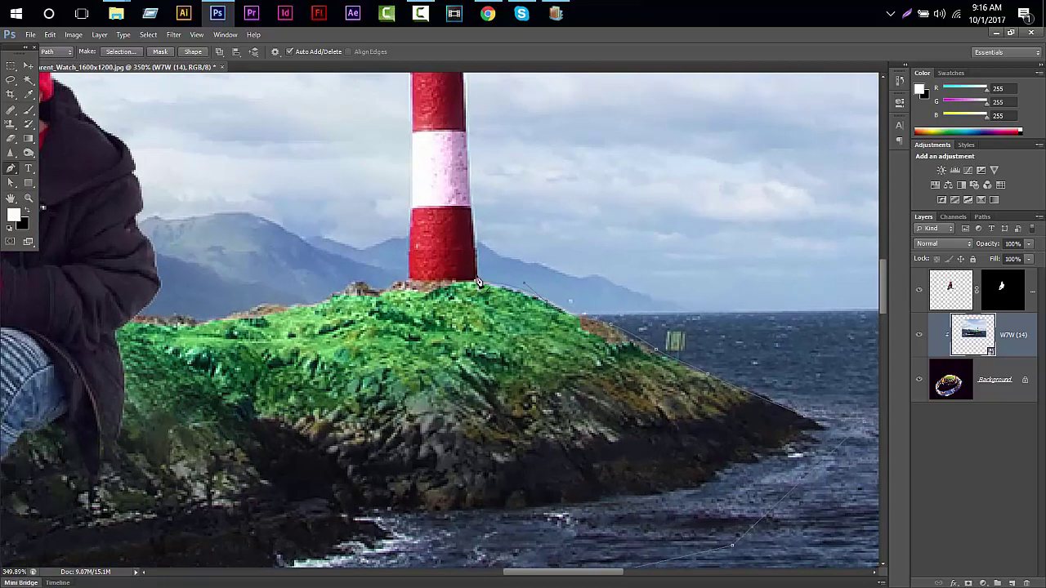
pyautogui.scroll(4, 479, 282)
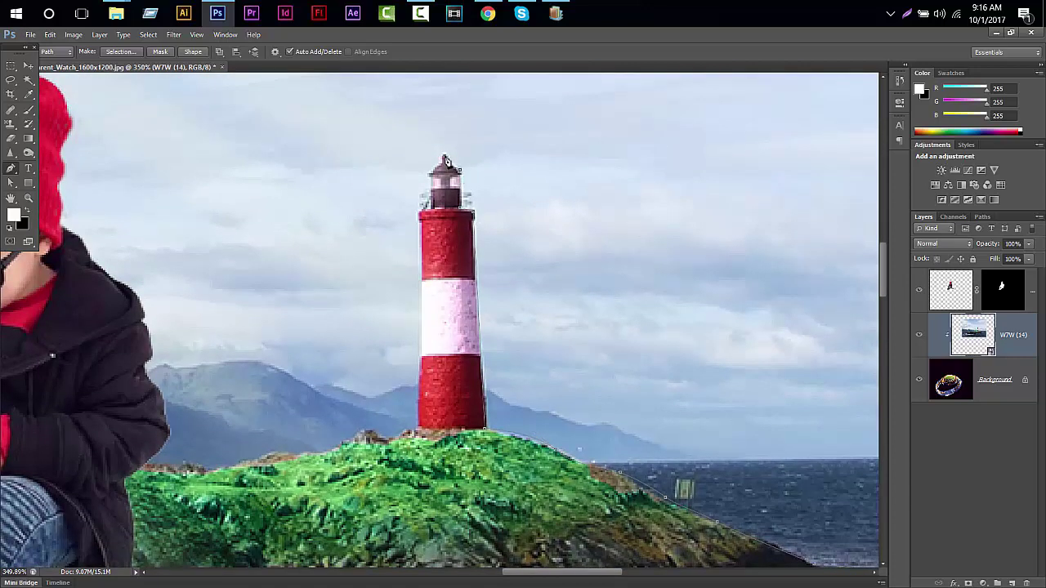
pyautogui.scroll(2, 445, 160)
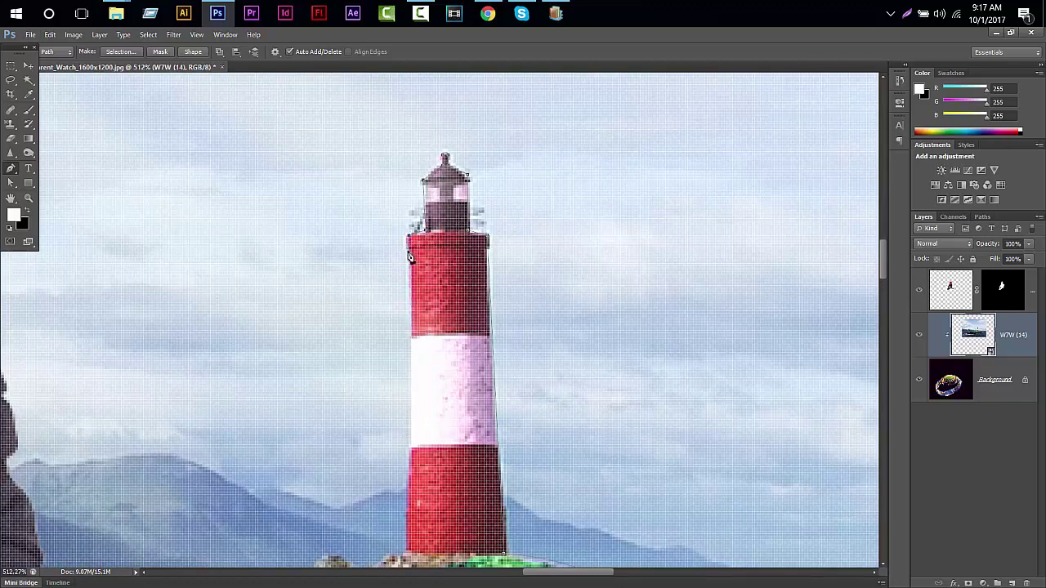
pyautogui.scroll(-2, 411, 254)
pyautogui.scroll(-5, 444, 312)
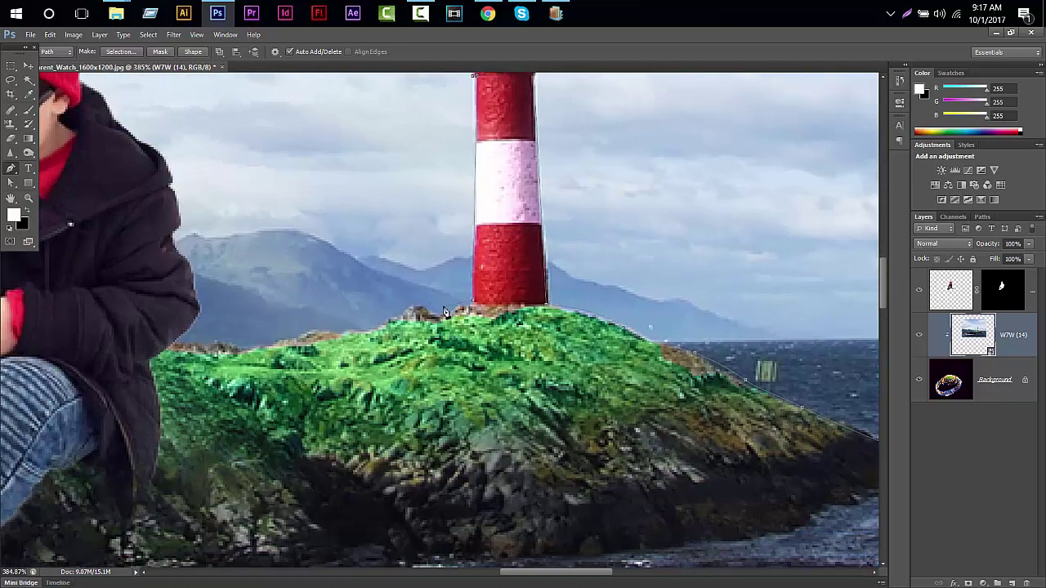
pyautogui.scroll(-3, 395, 326)
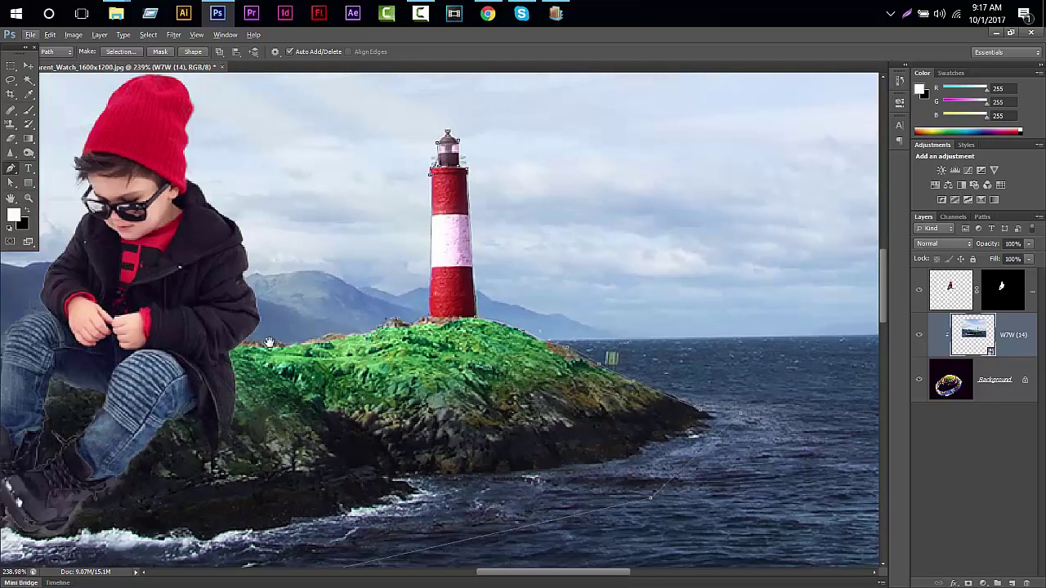
pyautogui.scroll(-2, 540, 342)
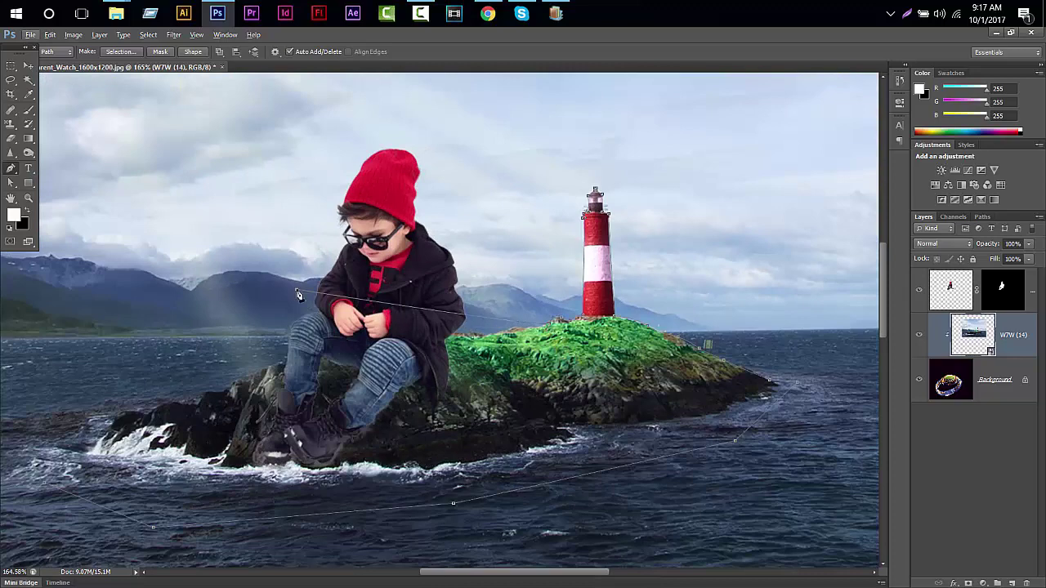
# Step: Hide the boy layer, check the island's left rocks, and bring up the finished path's options
pyautogui.keyDown('alt'); pyautogui.click(918, 334); pyautogui.keyUp('alt')
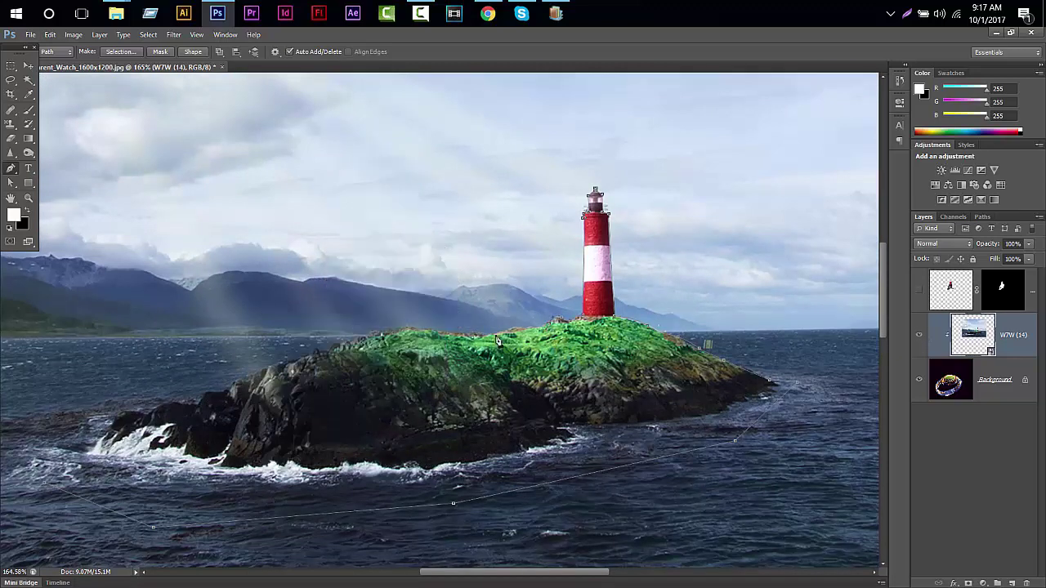
pyautogui.scroll(3, 572, 326)
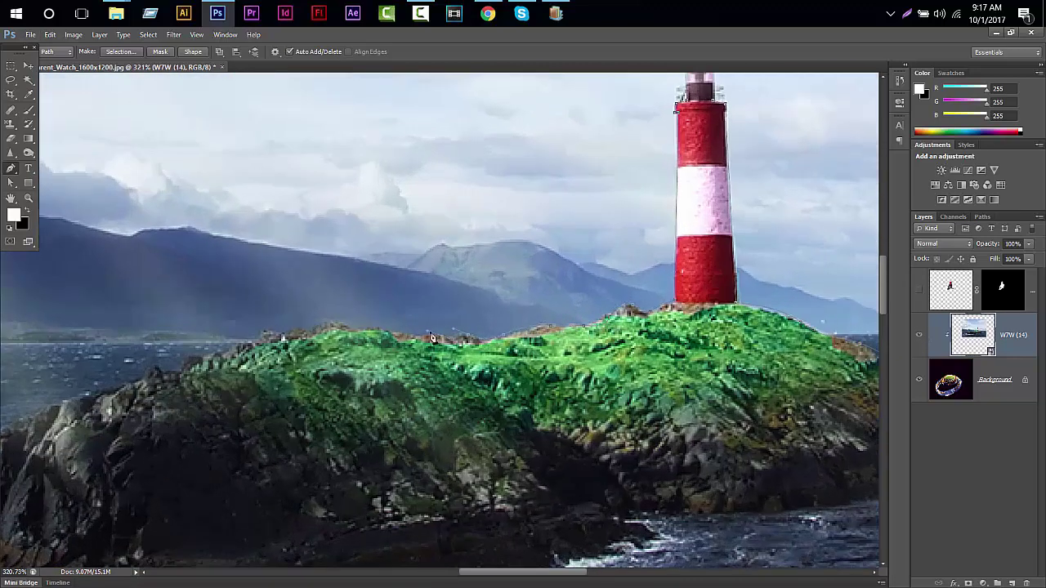
pyautogui.scroll(-1, 296, 307)
pyautogui.hscroll(-1, 295, 307)
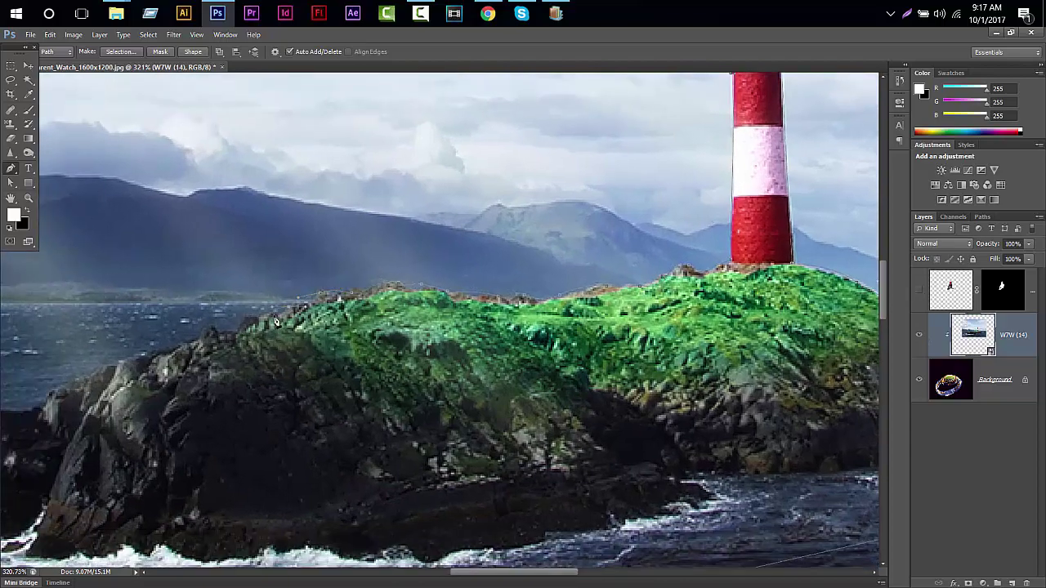
pyautogui.moveTo(215, 335); pyautogui.dragTo(326, 284)
pyautogui.scroll(-1, 252, 296)
pyautogui.hscroll(-2, 252, 296)
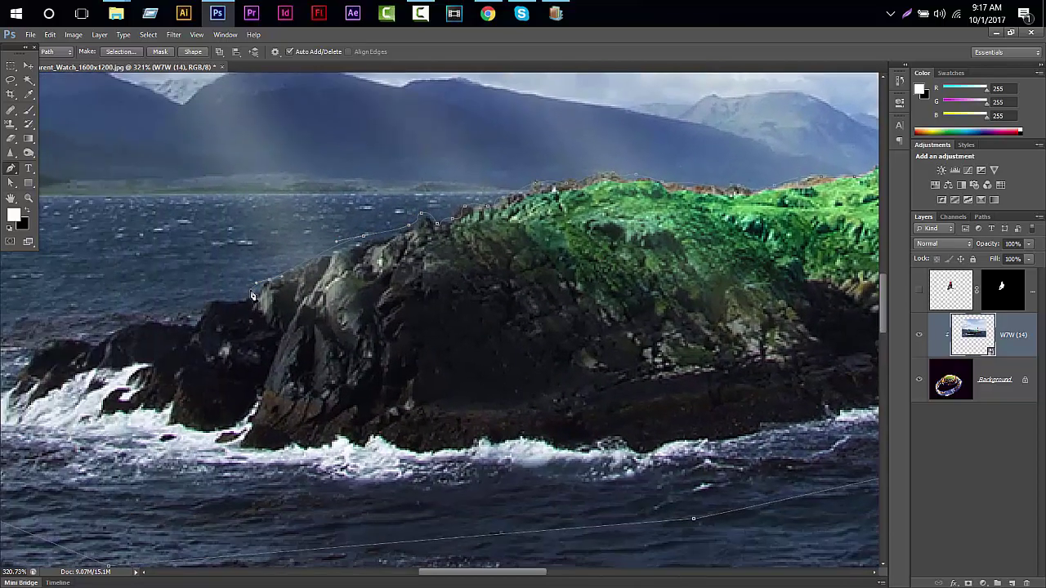
pyautogui.scroll(-1, 161, 323)
pyautogui.scroll(-1, 123, 359)
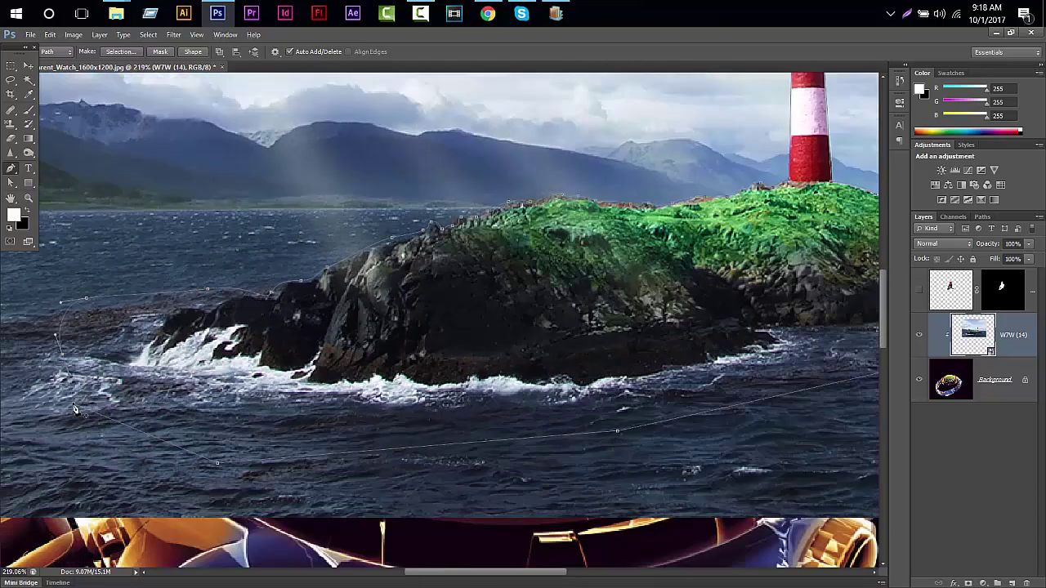
pyautogui.rightClick(1005, 335)
# Step: Make the island path a selection and mask the island photo to it
pyautogui.click(887, 296)
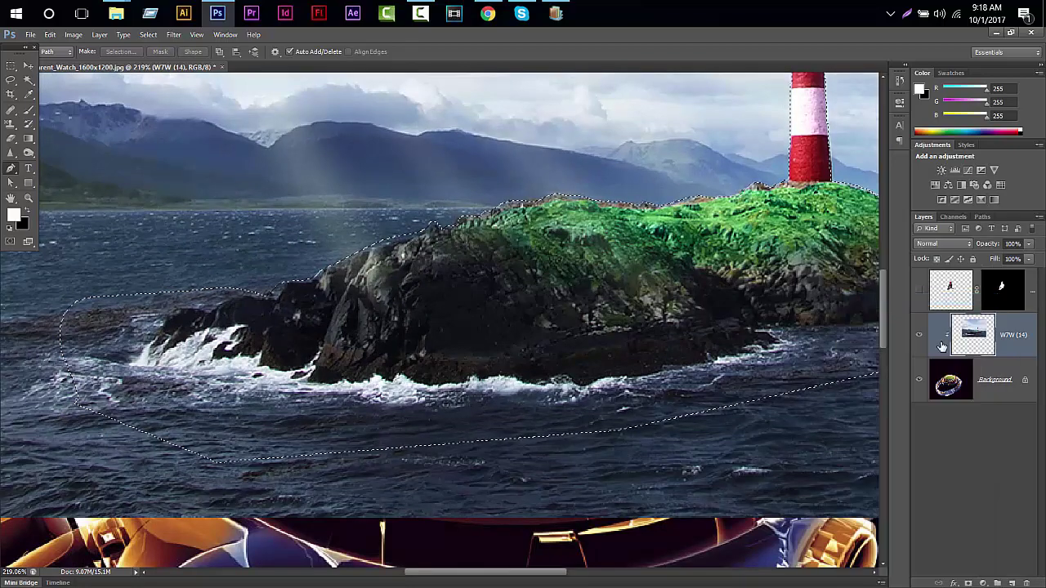
pyautogui.click(981, 583)
pyautogui.scroll(-1, 695, 321)
pyautogui.scroll(-1, 694, 321)
pyautogui.press('v')
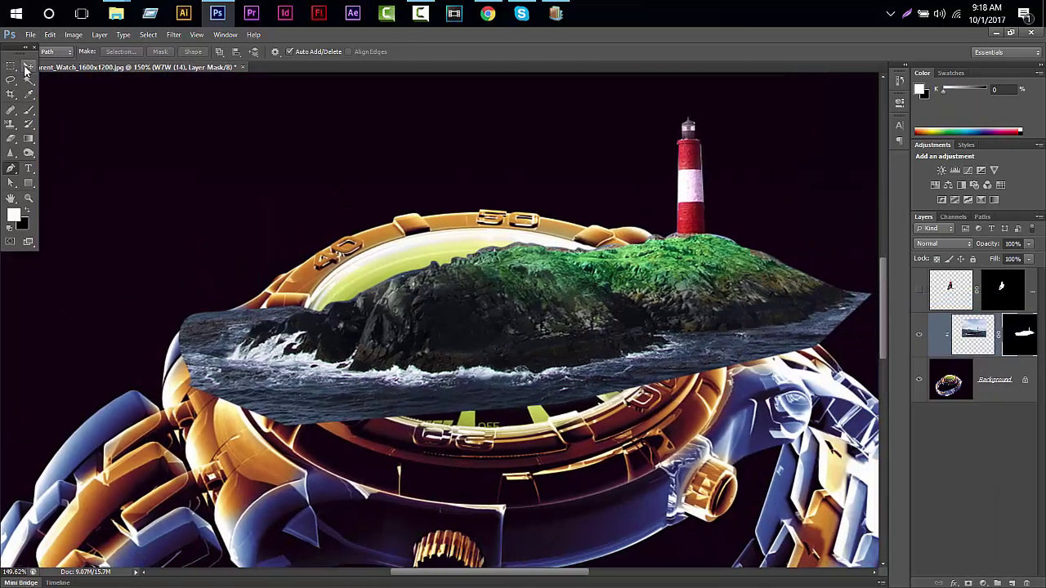
pyautogui.keyDown('shift'); pyautogui.click(1012, 334); pyautogui.keyUp('shift')
pyautogui.keyDown('shift'); pyautogui.click(1012, 334); pyautogui.keyUp('shift')
# Step: Show the boy again, then scale and move the boy and island together above the watch face
pyautogui.keyDown('shift'); pyautogui.click(1011, 301); pyautogui.keyUp('shift')
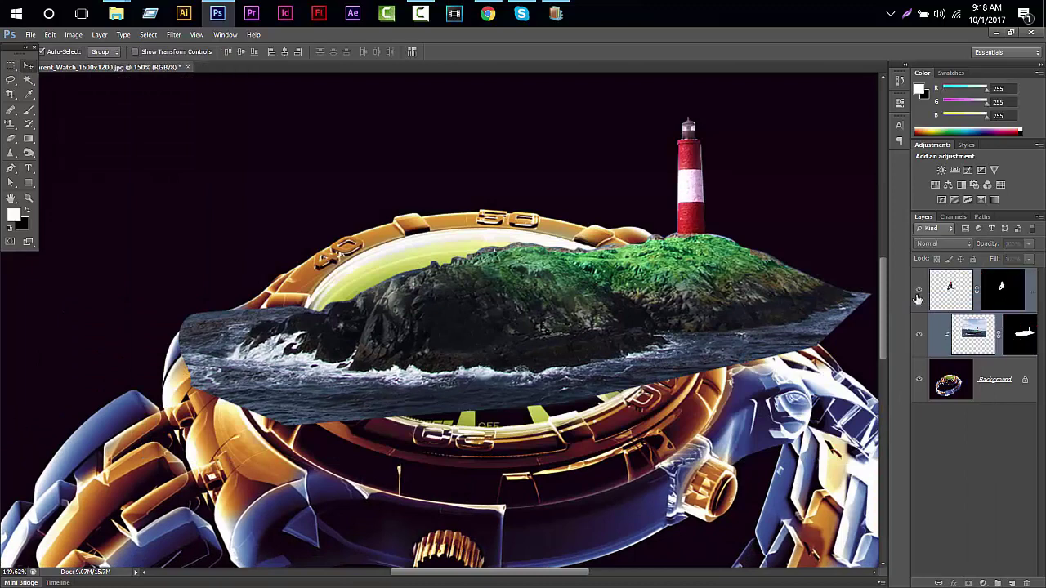
pyautogui.click(918, 291)
pyautogui.moveTo(494, 317); pyautogui.dragTo(428, 252)
pyautogui.hotkey('ctrl', 't')
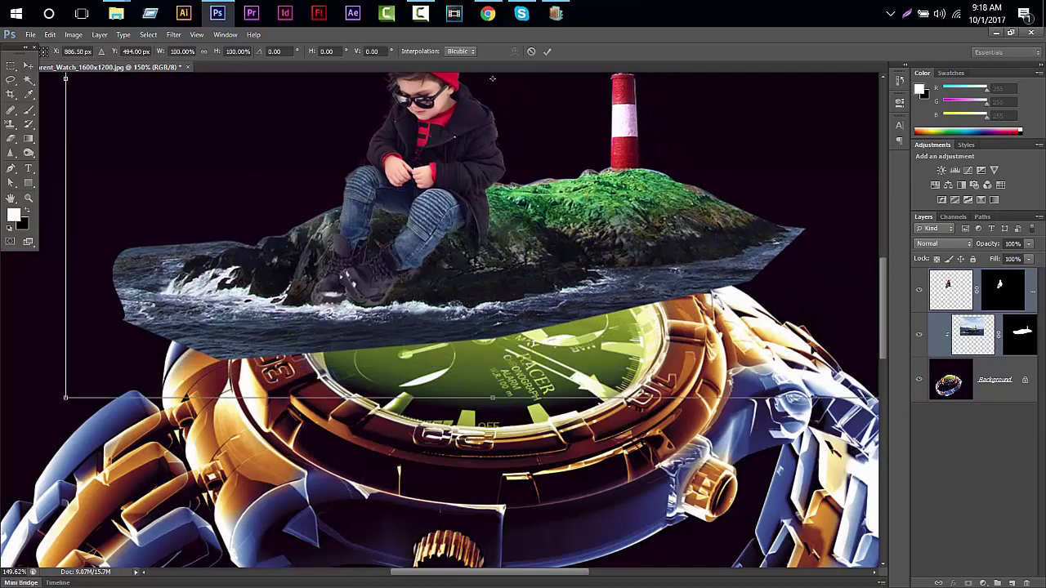
pyautogui.scroll(-3, 428, 251)
pyautogui.moveTo(575, 234)
pyautogui.mouseDown()
pyautogui.moveTo(580, 277)
pyautogui.moveTo(566, 245)
pyautogui.mouseUp()
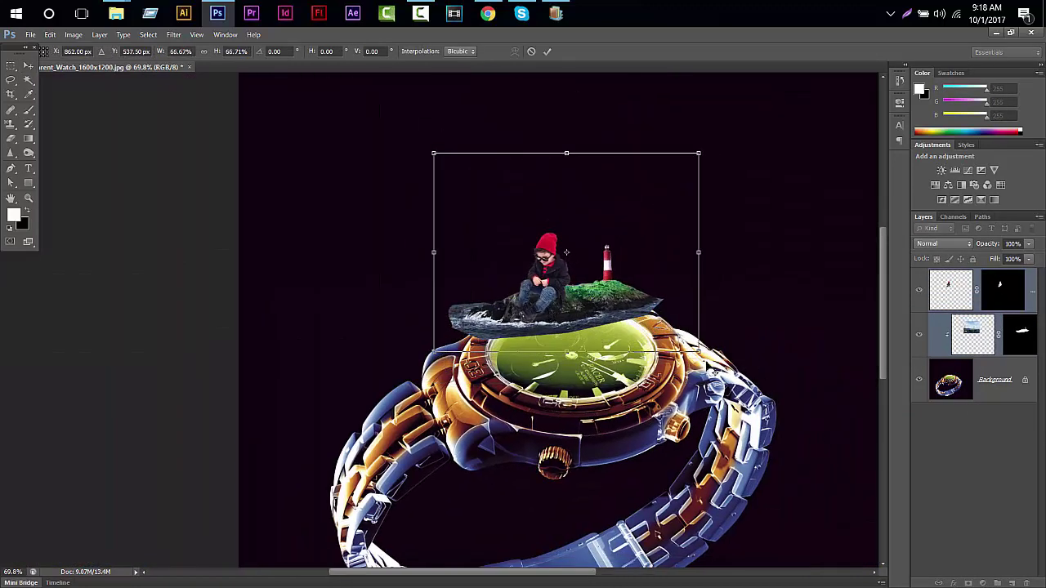
pyautogui.moveTo(700, 343); pyautogui.dragTo(782, 408)
pyautogui.moveTo(577, 262); pyautogui.dragTo(574, 227)
pyautogui.click(547, 50)
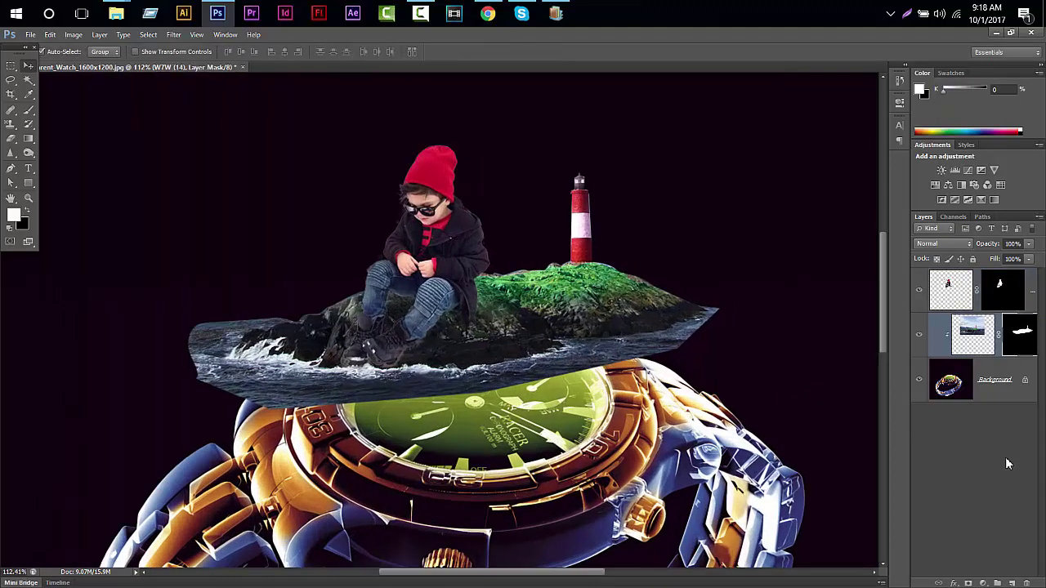
# Step: Soften the island mask's surf edges with Refine Mask and apply it
pyautogui.rightClick(1026, 332)
pyautogui.click(931, 423)
pyautogui.moveTo(677, 346)
pyautogui.mouseDown()
pyautogui.moveTo(543, 384)
pyautogui.moveTo(270, 401)
pyautogui.moveTo(199, 351)
pyautogui.moveTo(208, 327)
pyautogui.moveTo(335, 303)
pyautogui.mouseUp()
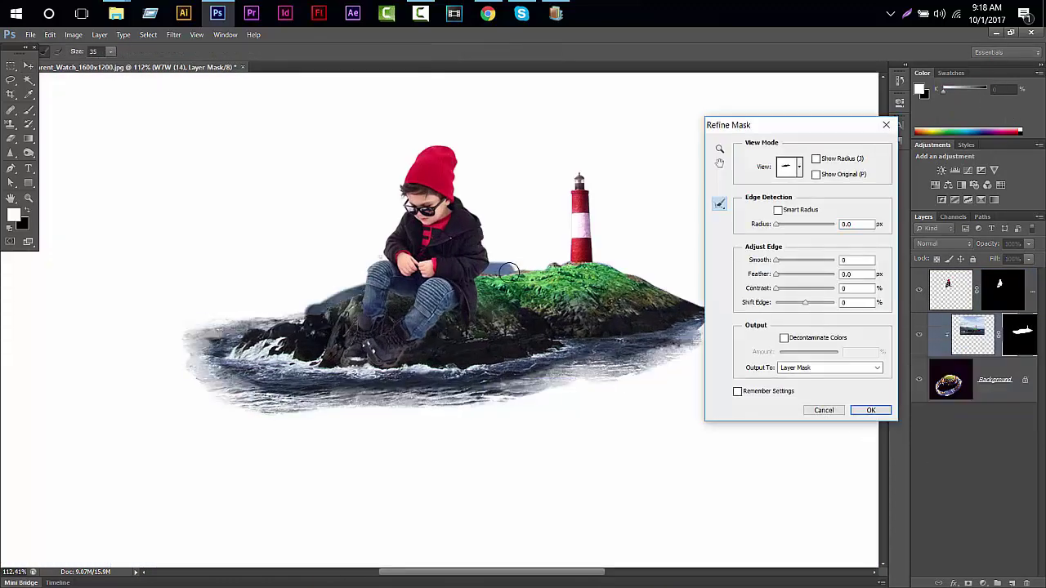
pyautogui.scroll(-1, 654, 282)
pyautogui.scroll(-1, 669, 341)
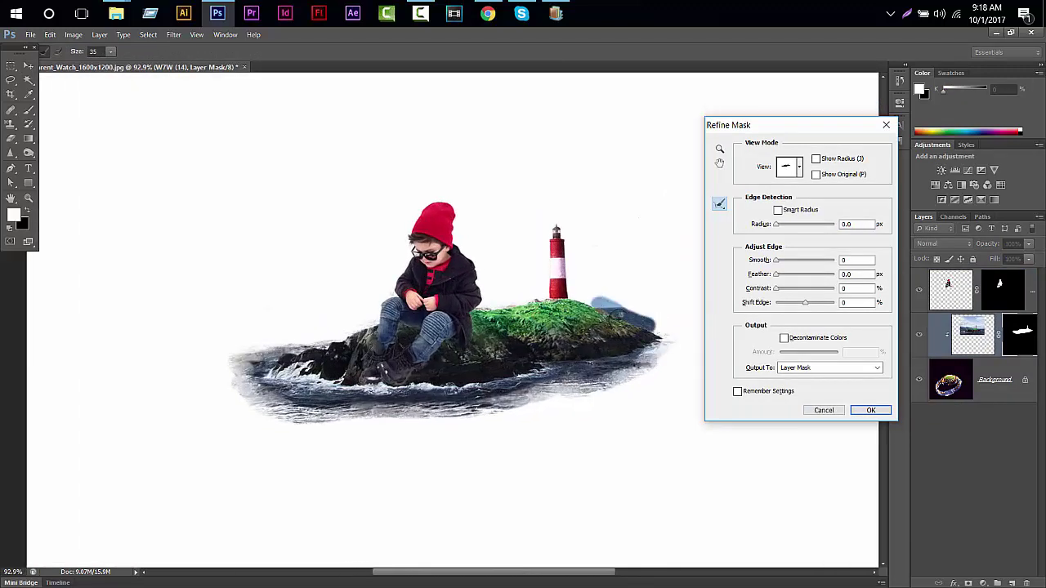
pyautogui.click(871, 410)
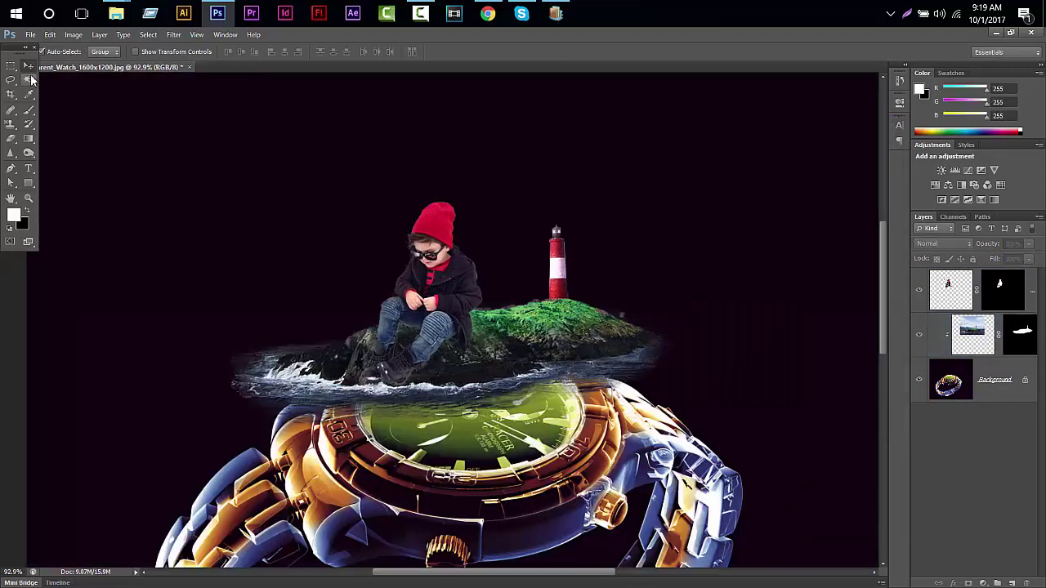
# Step: Trace a closed selection around the dark area inside the band, following the links and crown
pyautogui.hotkey('ctrl', '0')
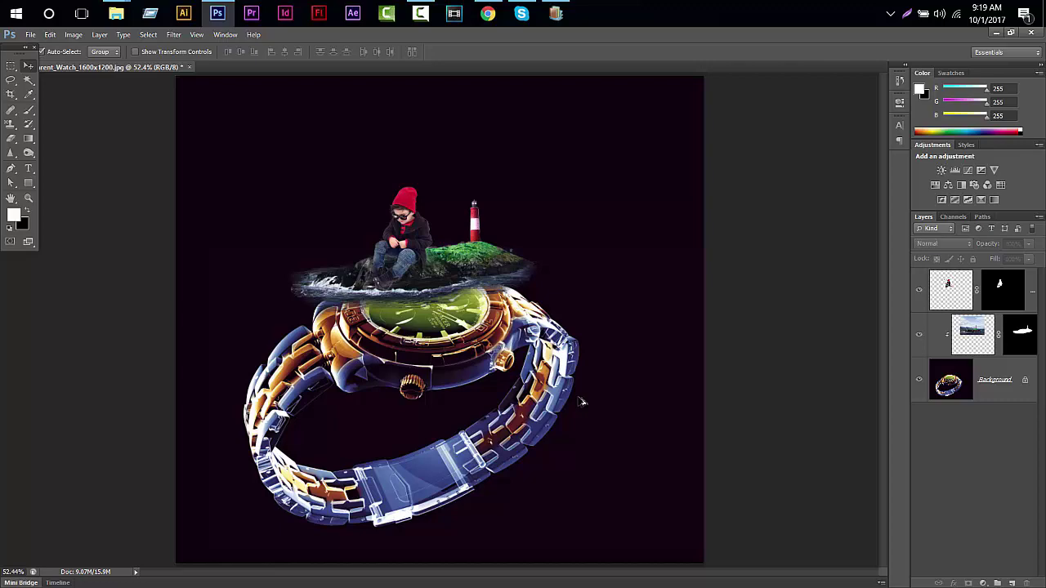
pyautogui.scroll(2, 582, 401)
pyautogui.click(952, 331)
pyautogui.hotkey('ctrl', 't')
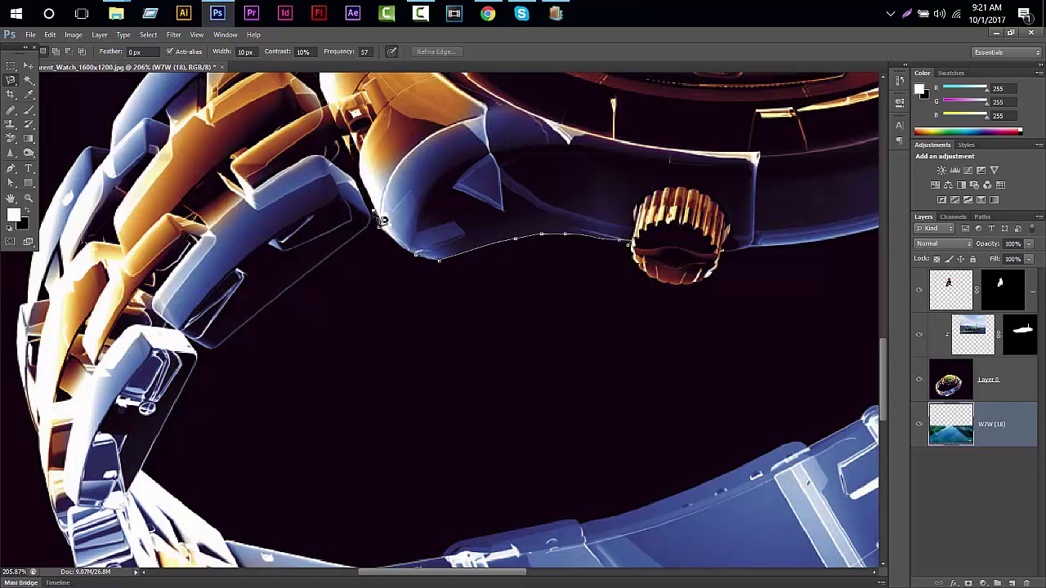
pyautogui.moveTo(364, 250); pyautogui.dragTo(339, 241)
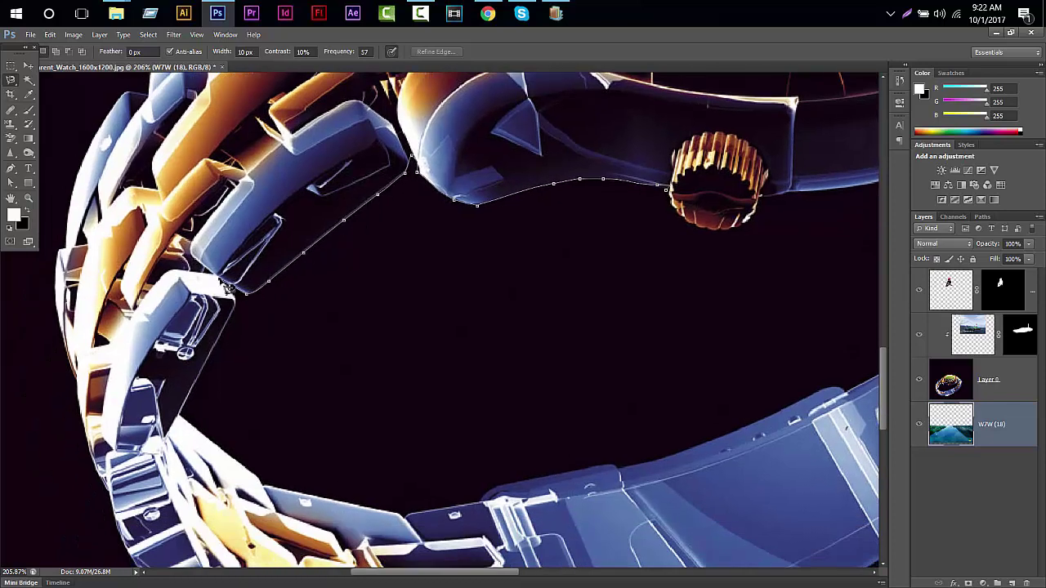
pyautogui.moveTo(210, 382); pyautogui.dragTo(265, 260)
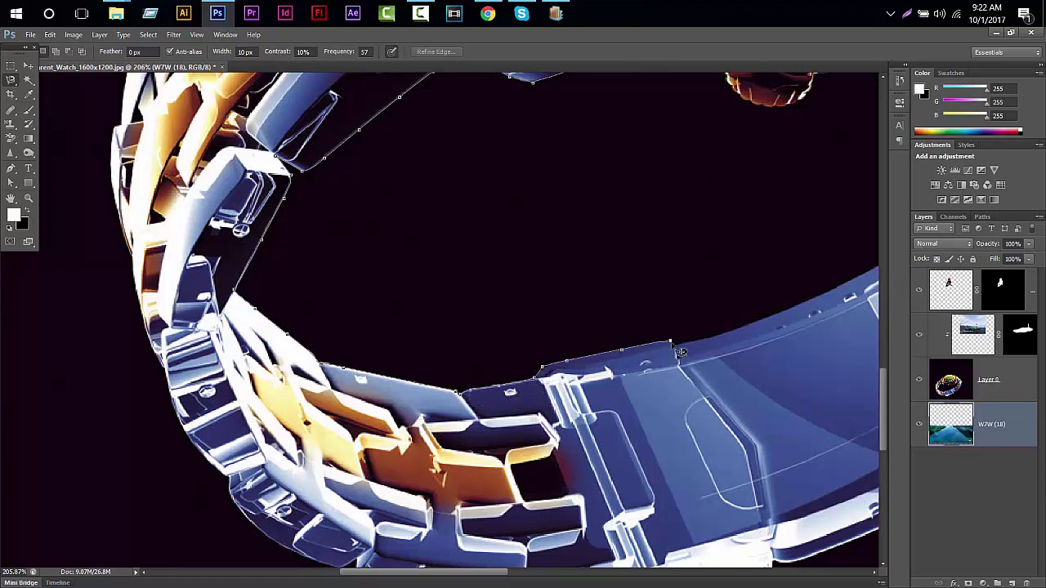
pyautogui.moveTo(681, 352); pyautogui.dragTo(533, 428)
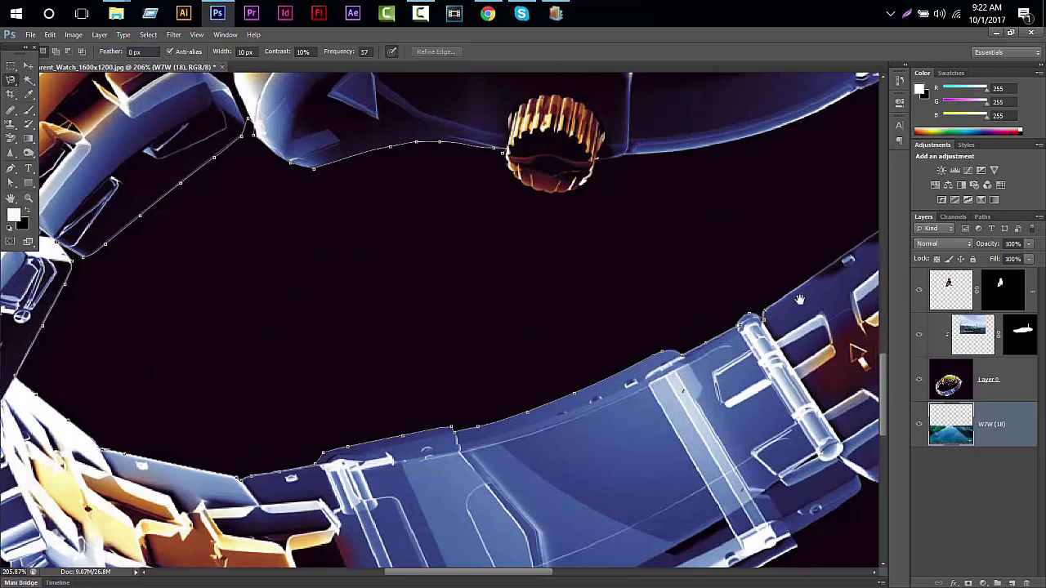
pyautogui.moveTo(776, 328); pyautogui.dragTo(737, 331)
pyautogui.moveTo(764, 278); pyautogui.dragTo(742, 290)
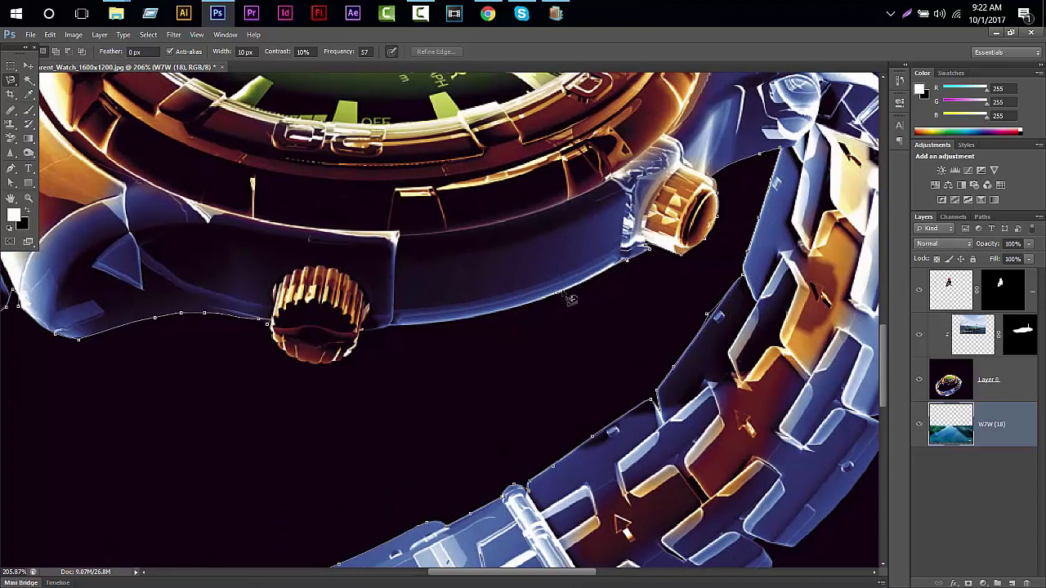
pyautogui.moveTo(396, 339); pyautogui.dragTo(447, 286)
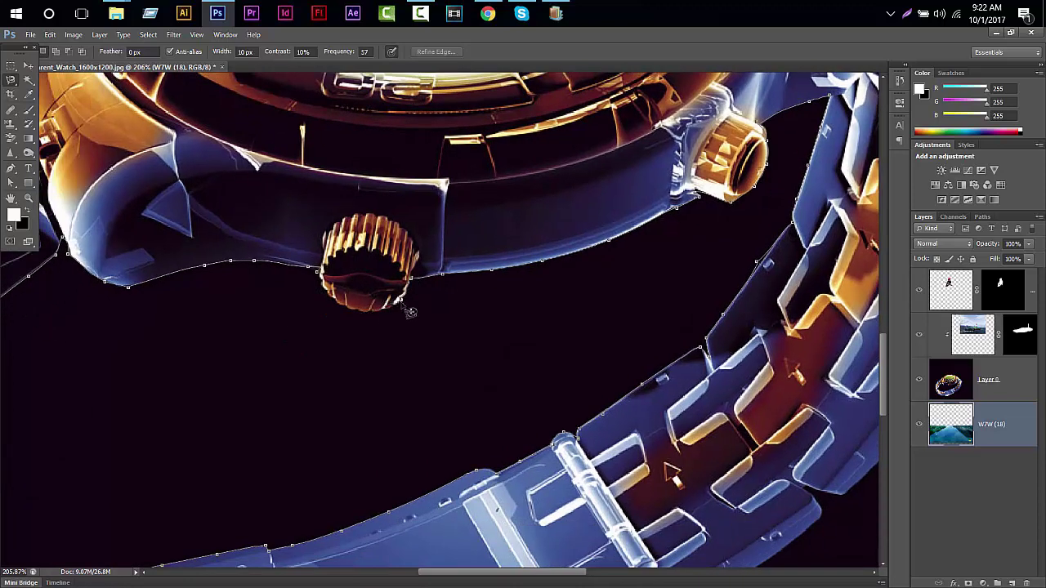
pyautogui.click(324, 285)
# Step: Delete the selected dark area from the watch layer and pick the Magic Eraser
pyautogui.click(952, 379)
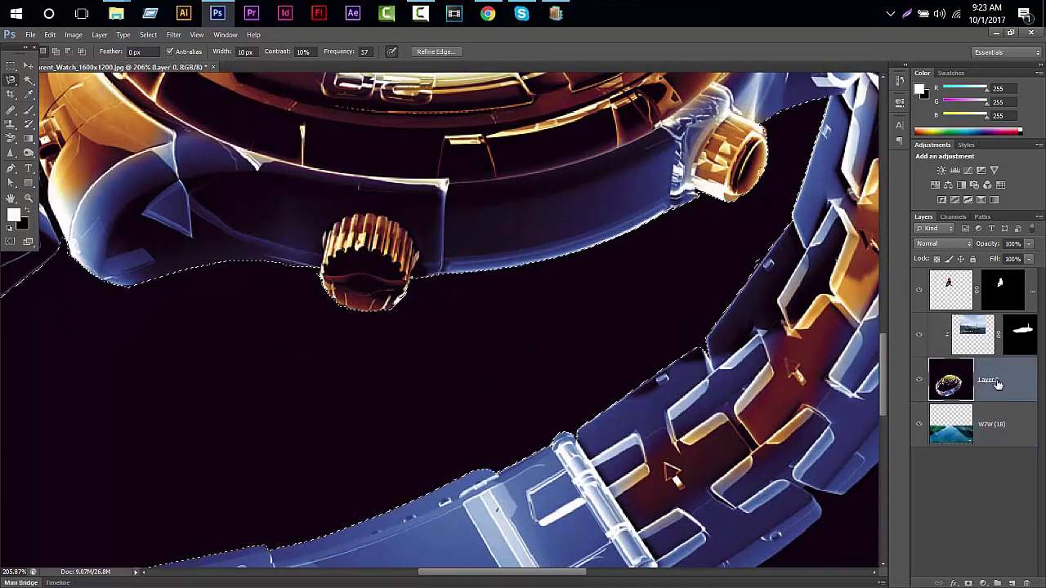
pyautogui.press('Delete')
pyautogui.scroll(-2, 509, 374)
pyautogui.scroll(-2, 509, 375)
pyautogui.scroll(-2, 490, 369)
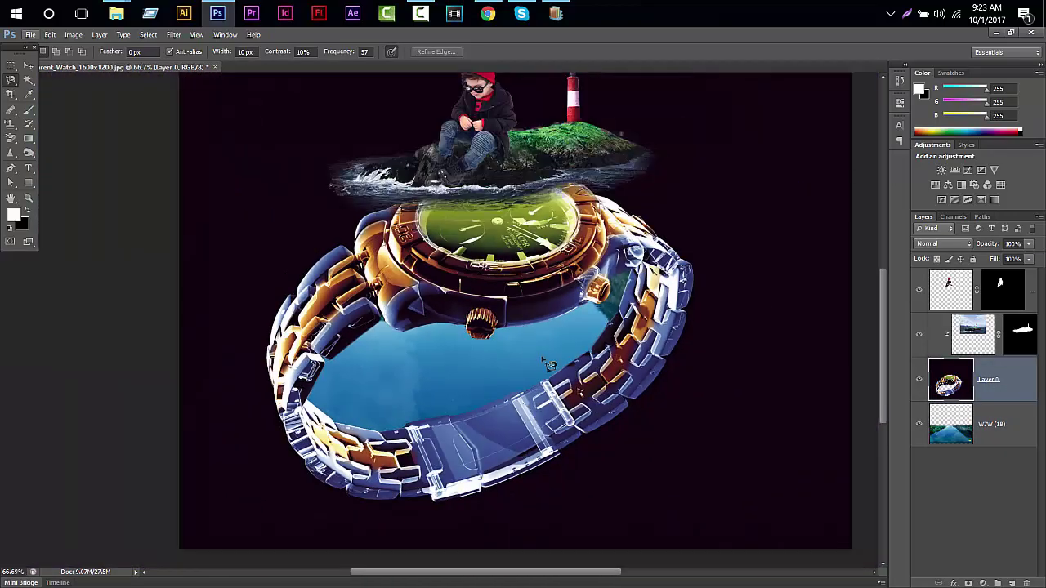
pyautogui.scroll(1, 545, 367)
pyautogui.click(10, 129)
pyautogui.rightClick(10, 132)
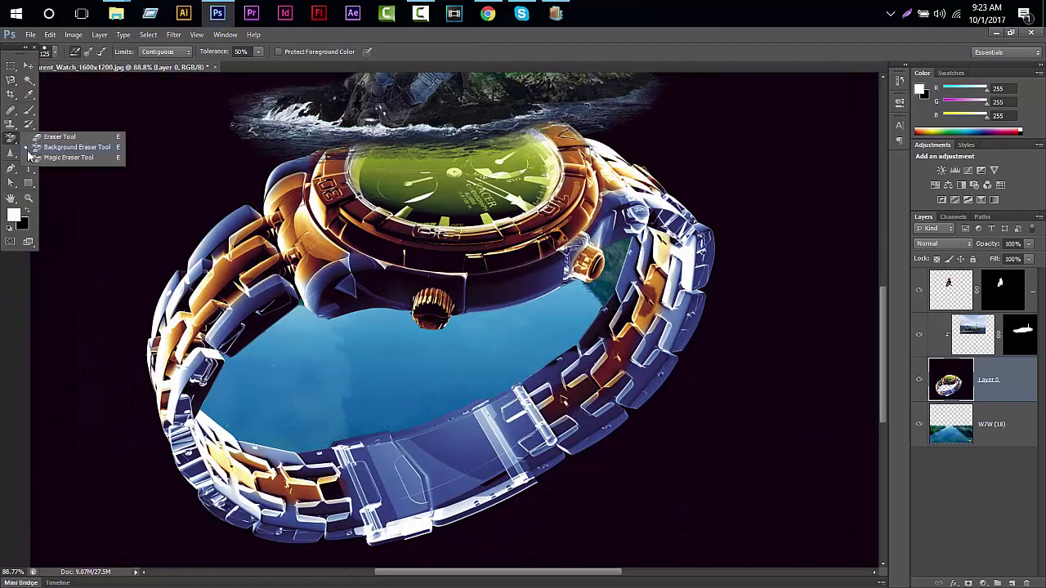
pyautogui.click(65, 145)
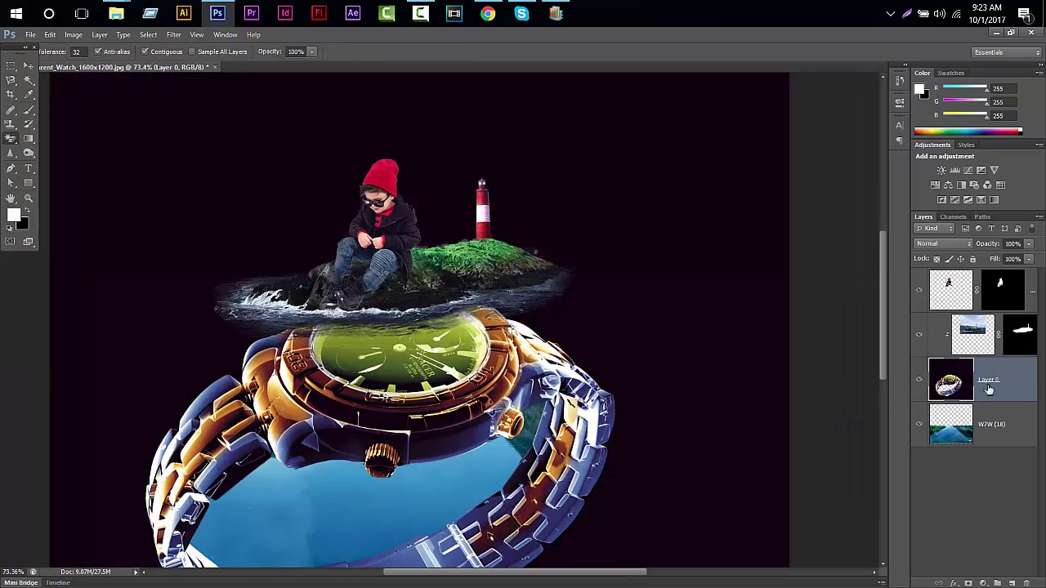
# Step: Free-transform the W7W lake layer and temporarily hide the boy and island layers
pyautogui.scroll(-1, 839, 367)
pyautogui.click(991, 434)
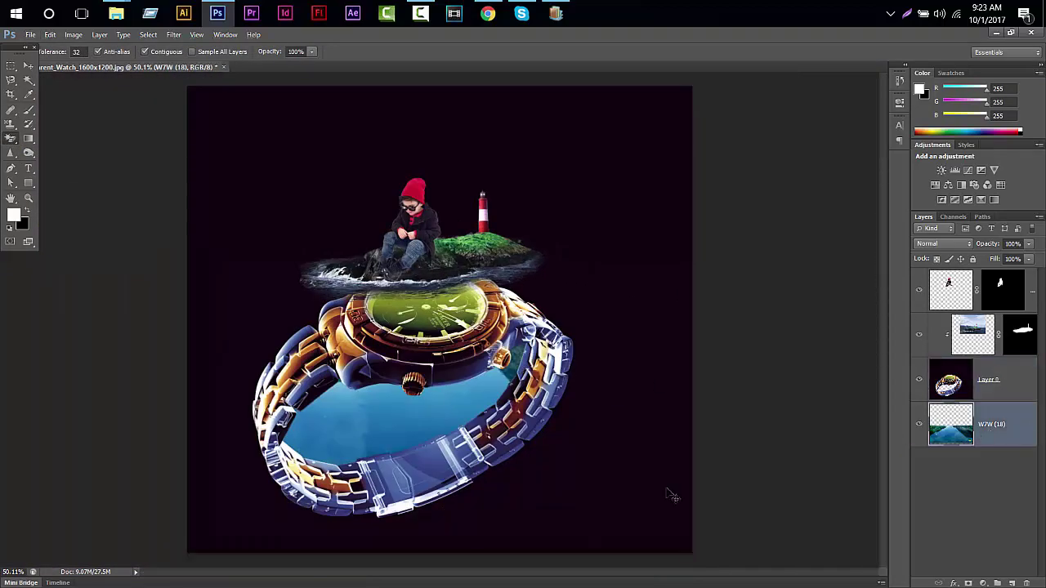
pyautogui.hotkey('ctrl', 't')
pyautogui.press('Return')
pyautogui.scroll(1, 490, 327)
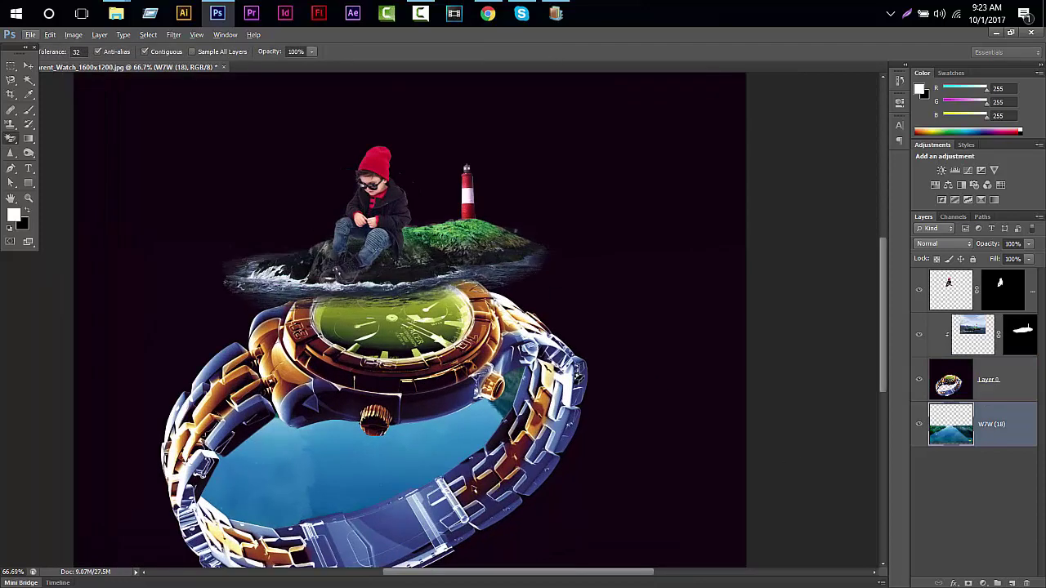
pyautogui.press('w')
pyautogui.click(919, 290)
pyautogui.click(918, 334)
pyautogui.scroll(1, 490, 327)
pyautogui.scroll(1, 400, 328)
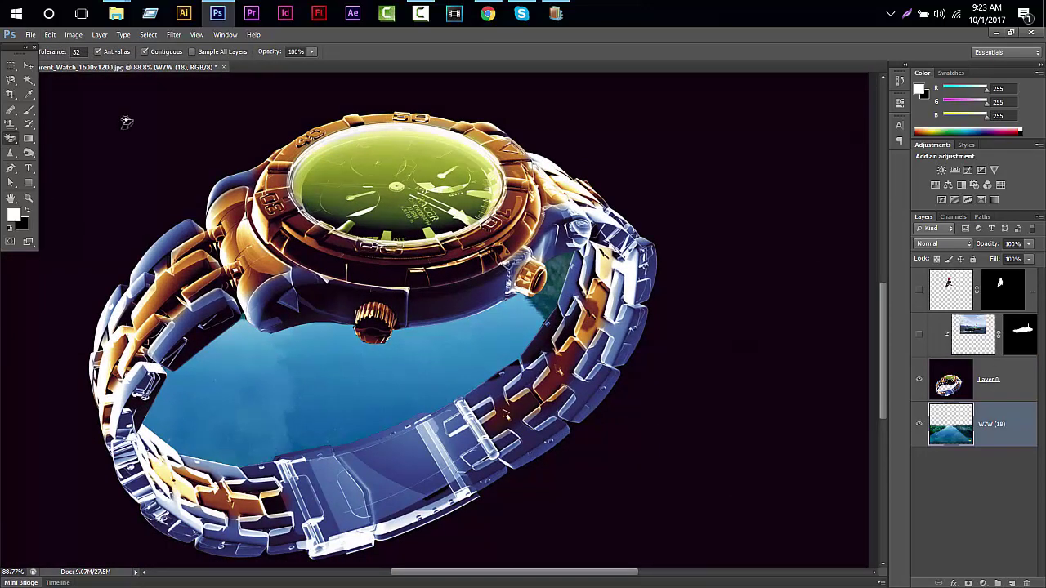
# Step: Show the boy and island layers again and add a new empty layer above the lake
pyautogui.click(996, 392)
pyautogui.scroll(-2, 618, 122)
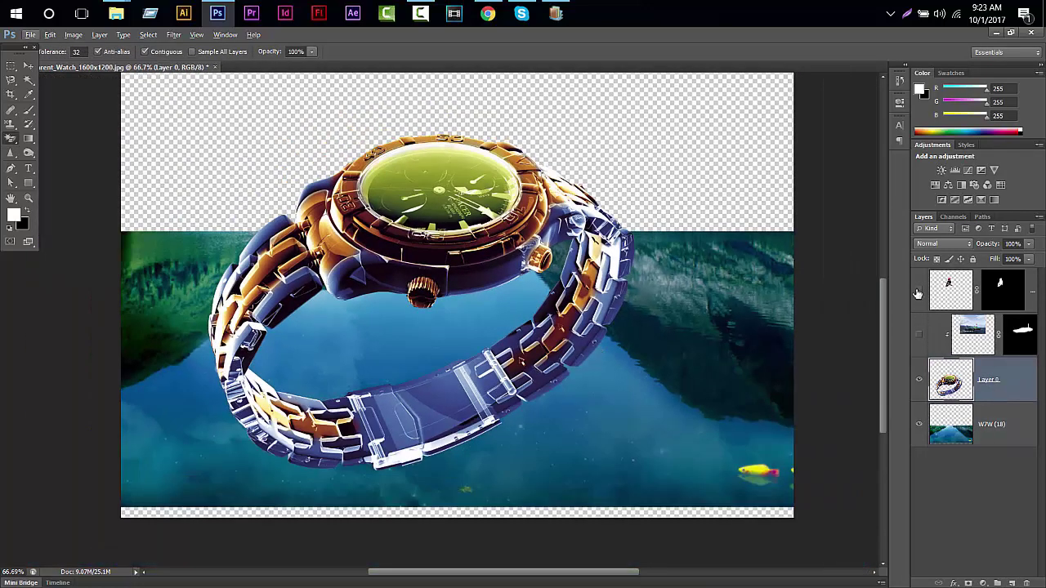
pyautogui.click(918, 290)
pyautogui.click(919, 334)
pyautogui.hotkey('ctrl', '-')
pyautogui.click(1005, 424)
pyautogui.click(1011, 583)
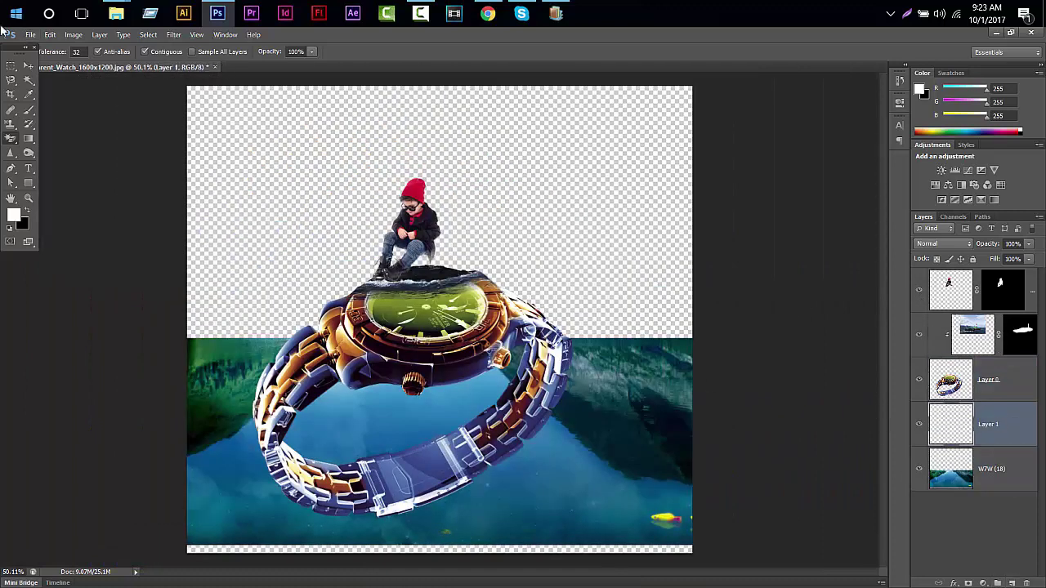
pyautogui.click(50, 35)
# Step: Paste the sky and mountain landscape into the new layer and stretch it to fill the sky
pyautogui.click(37, 152)
pyautogui.press('v')
pyautogui.moveTo(577, 273); pyautogui.dragTo(572, 167)
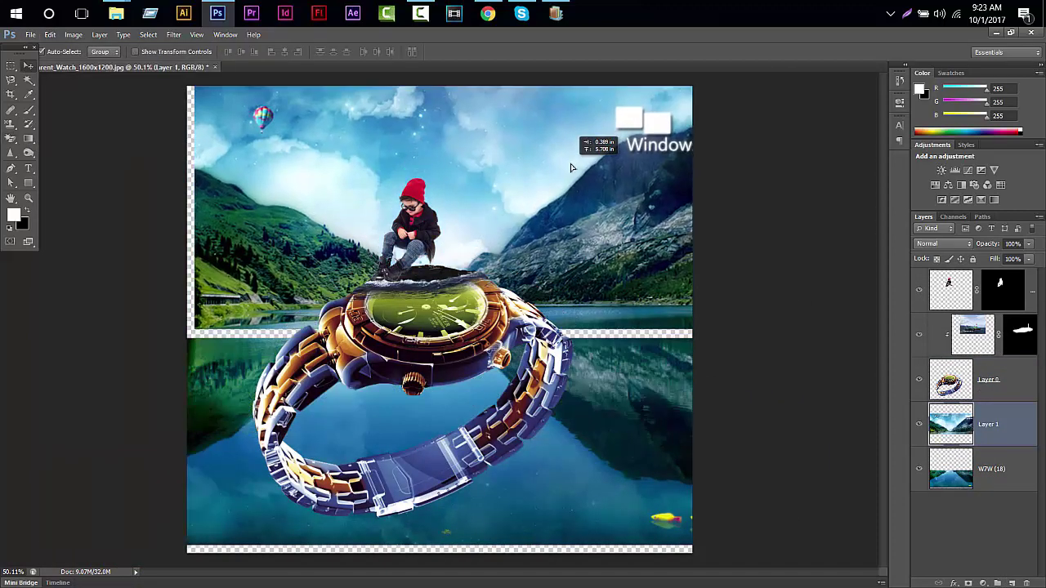
pyautogui.hotkey('ctrl', 't')
pyautogui.moveTo(692, 332); pyautogui.dragTo(711, 333)
pyautogui.press('Return')
pyautogui.hotkey('ctrl', '+')
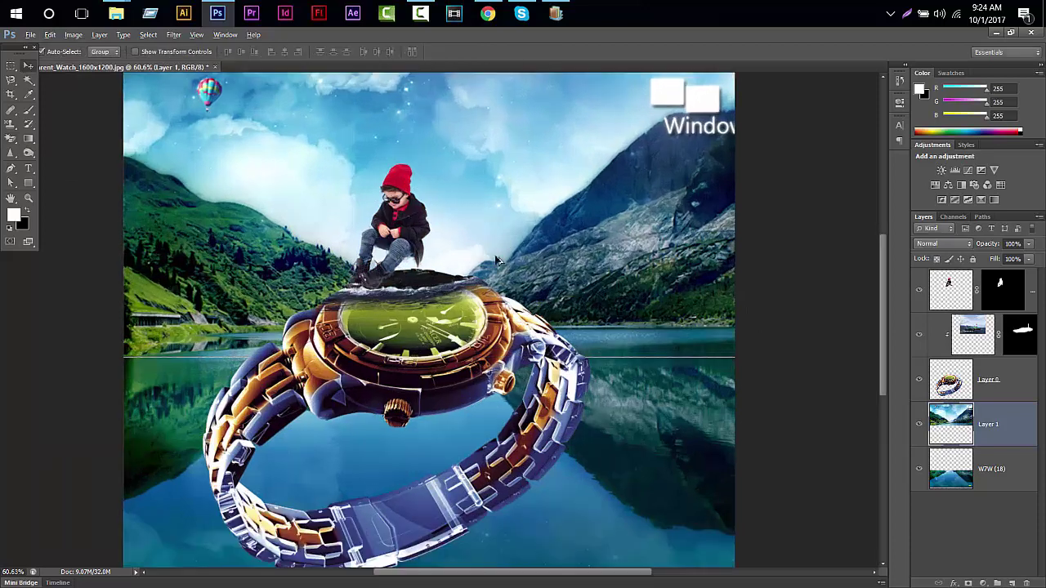
pyautogui.hotkey('ctrl', '-')
# Step: Group the boy and island layers into Group 1 and enlarge the group
pyautogui.click(1003, 290)
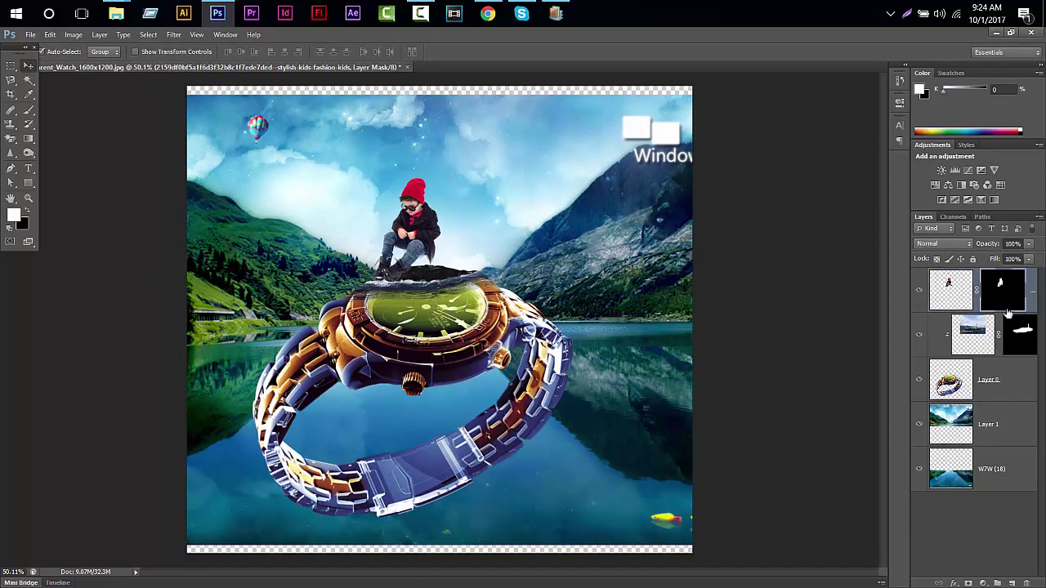
pyautogui.keyDown('shift'); pyautogui.click(973, 333); pyautogui.keyUp('shift')
pyautogui.hotkey('ctrl', 'g')
pyautogui.hotkey('ctrl', 't')
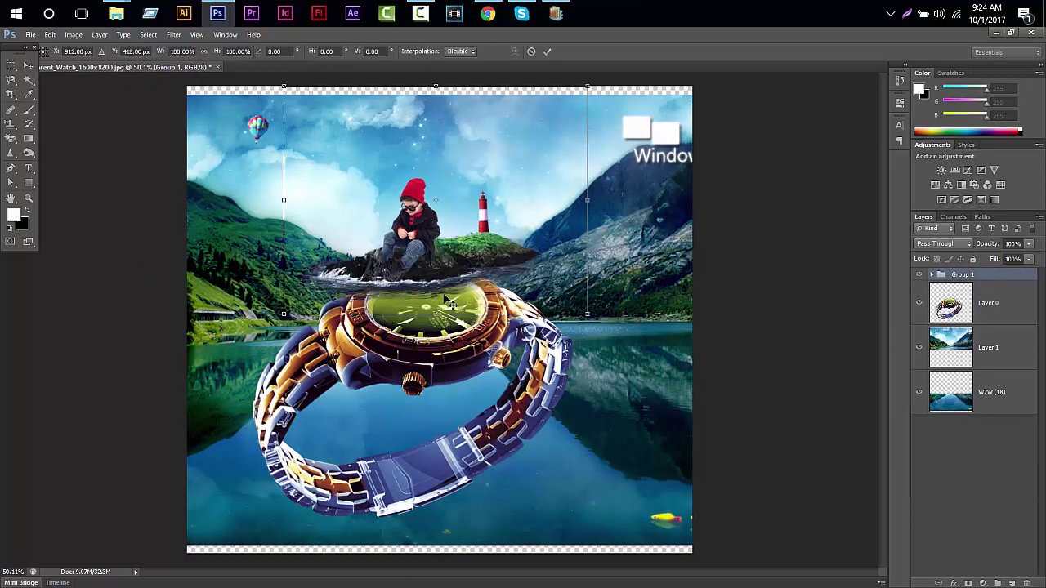
pyautogui.moveTo(449, 304)
pyautogui.mouseDown()
pyautogui.moveTo(458, 425)
pyautogui.moveTo(437, 533)
pyautogui.mouseUp()
pyautogui.click(546, 51)
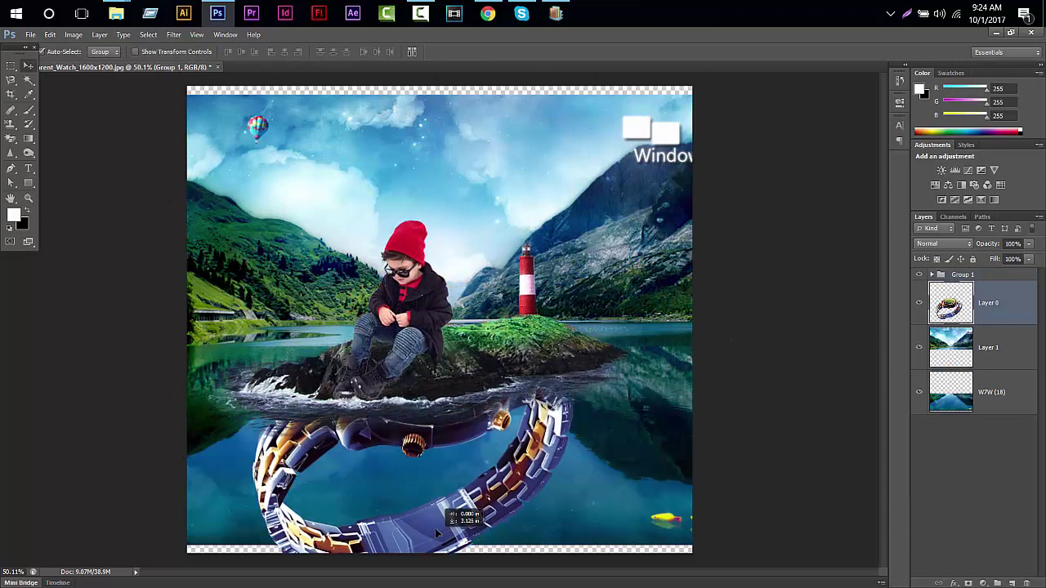
pyautogui.hotkey('ctrl', '-')
# Step: Reposition the artwork with the watch under the island, then delete the W7W and landscape layers
pyautogui.click(850, 398)
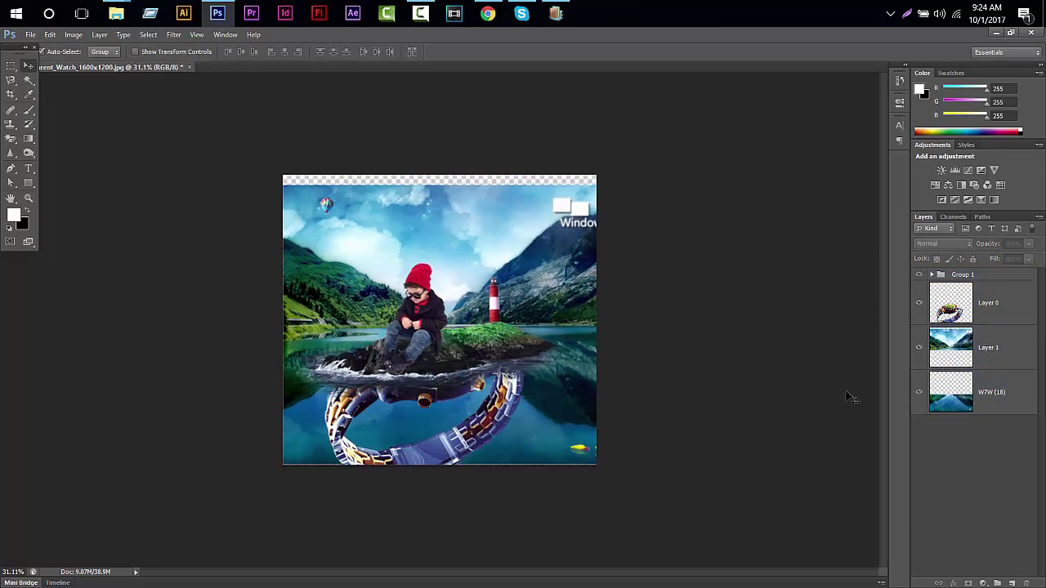
pyautogui.click(963, 274)
pyautogui.click(991, 392)
pyautogui.keyDown('shift'); pyautogui.click(962, 274); pyautogui.keyUp('shift')
pyautogui.moveTo(532, 216)
pyautogui.mouseDown()
pyautogui.moveTo(533, 259)
pyautogui.moveTo(534, 195)
pyautogui.mouseUp()
pyautogui.click(439, 320)
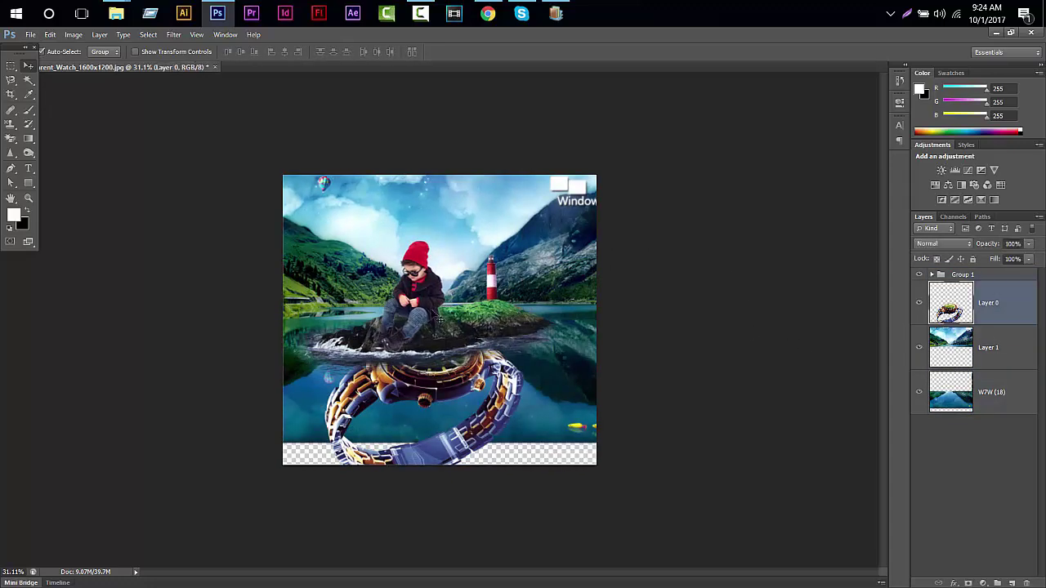
pyautogui.moveTo(438, 320); pyautogui.dragTo(438, 304)
pyautogui.moveTo(590, 400); pyautogui.dragTo(582, 433)
pyautogui.press('Delete')
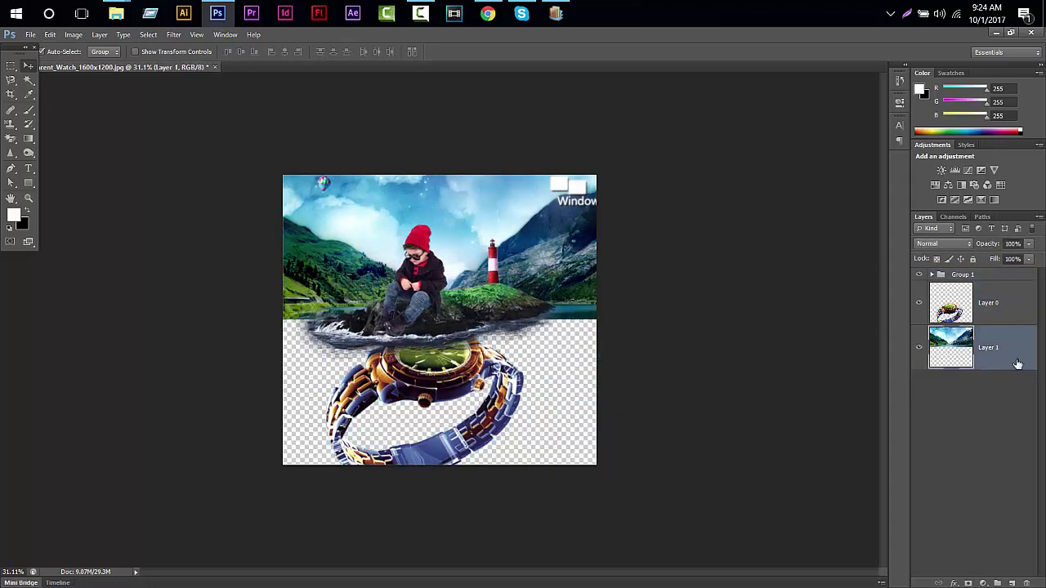
pyautogui.press('Delete')
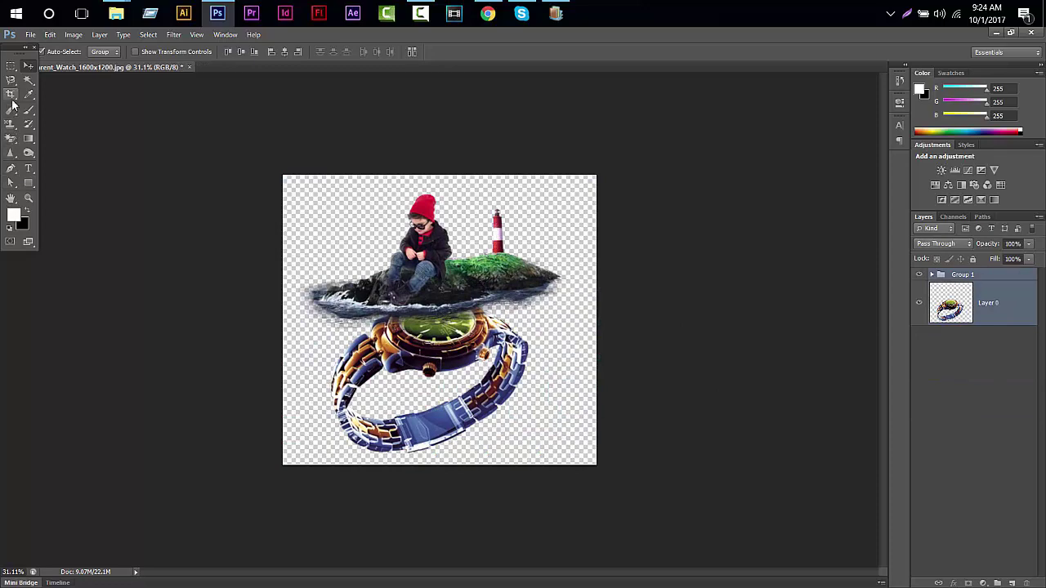
# Step: Extend the canvas on all sides with the Crop tool
pyautogui.click(11, 94)
pyautogui.moveTo(283, 319); pyautogui.dragTo(182, 318)
pyautogui.moveTo(438, 175); pyautogui.dragTo(439, 128)
pyautogui.moveTo(658, 319); pyautogui.dragTo(735, 318)
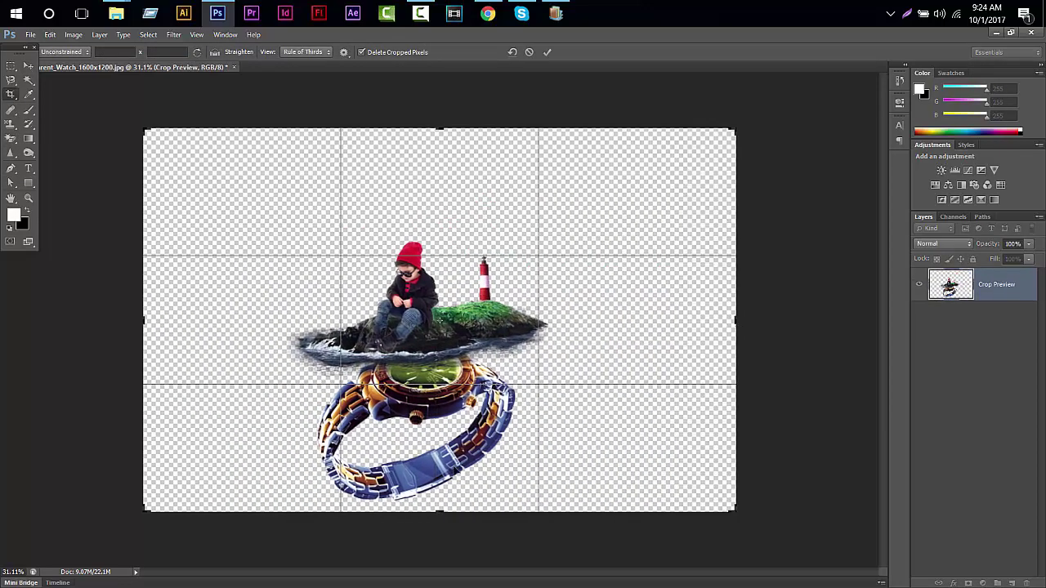
pyautogui.moveTo(439, 128); pyautogui.dragTo(439, 74)
pyautogui.moveTo(439, 512); pyautogui.dragTo(438, 560)
pyautogui.click(547, 51)
# Step: Place the red sunset image scaled to cover the canvas, with the watch layer moved above it
pyautogui.click(31, 34)
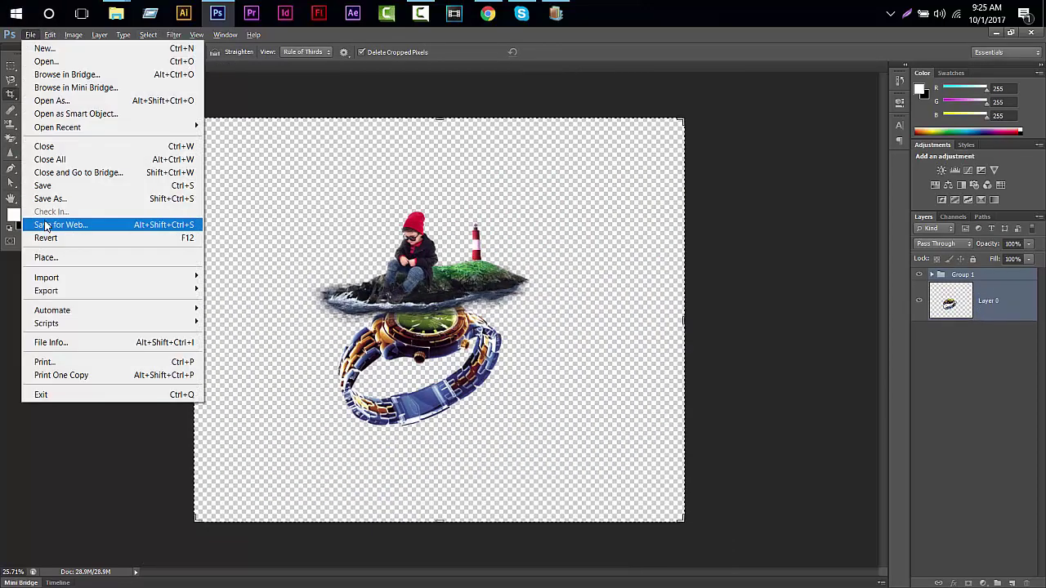
pyautogui.click(46, 257)
pyautogui.scroll(-5, 577, 261)
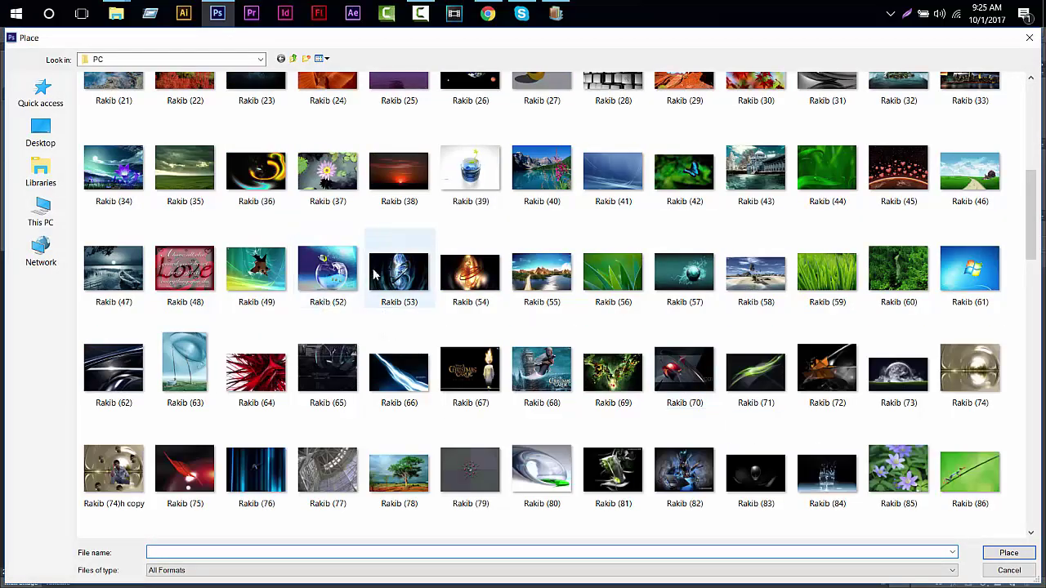
pyautogui.doubleClick(399, 167)
pyautogui.moveTo(638, 427); pyautogui.dragTo(766, 523)
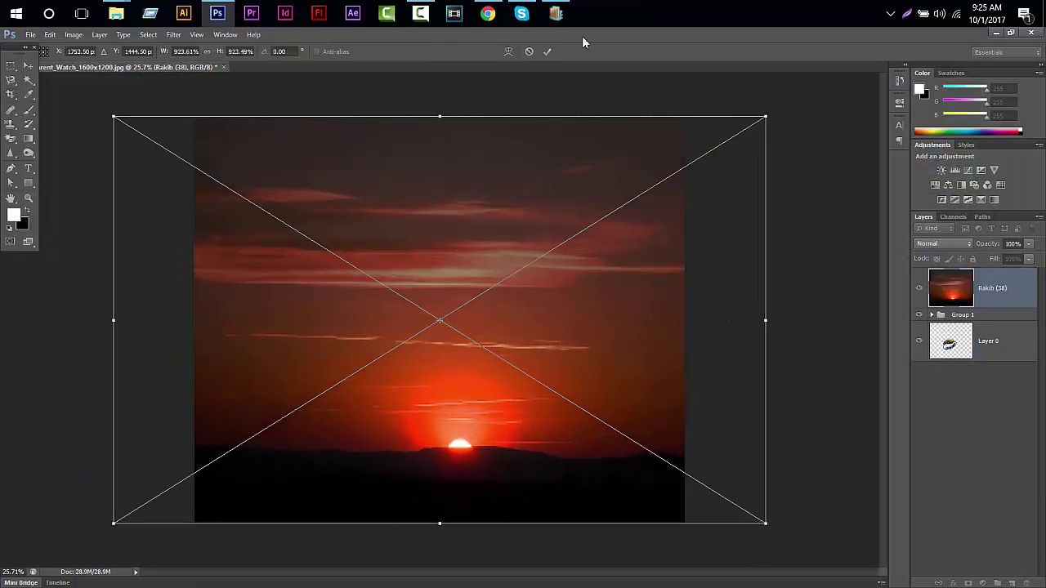
pyautogui.click(546, 51)
pyautogui.moveTo(990, 343); pyautogui.dragTo(992, 277)
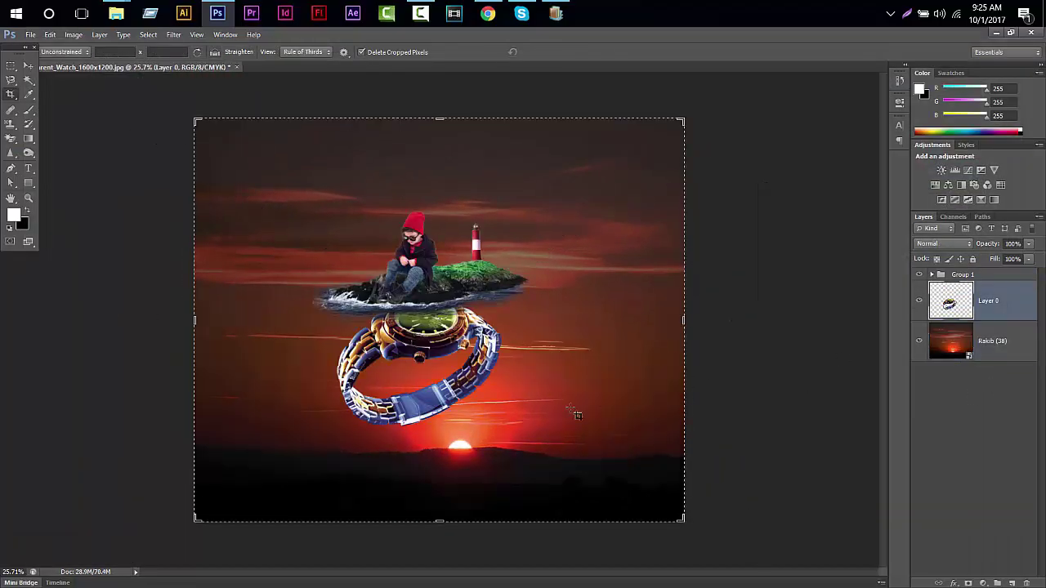
pyautogui.press('v')
pyautogui.click(415, 278)
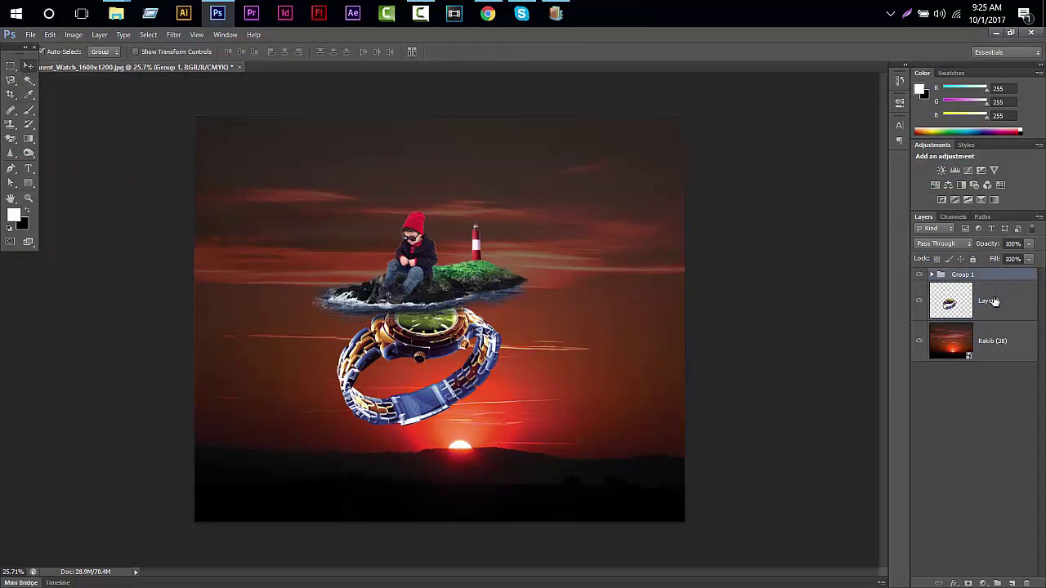
# Step: Group the island and watch, scale them to about 160%, shift right and nudge up
pyautogui.hotkey('ctrl', 'g')
pyautogui.hotkey('ctrl', 't')
pyautogui.moveTo(572, 428); pyautogui.dragTo(652, 515)
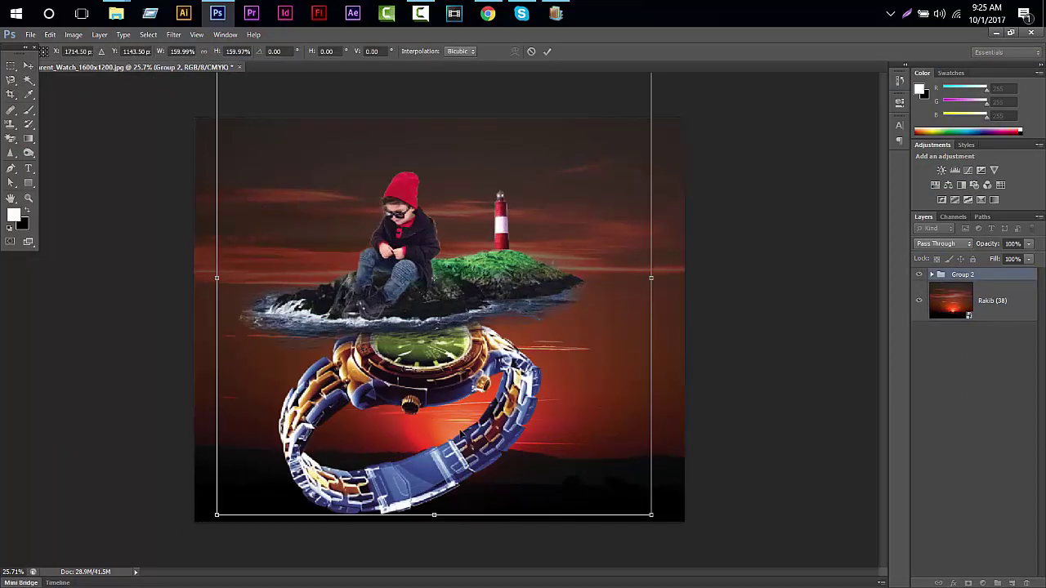
pyautogui.moveTo(469, 289); pyautogui.dragTo(533, 295)
pyautogui.click(547, 51)
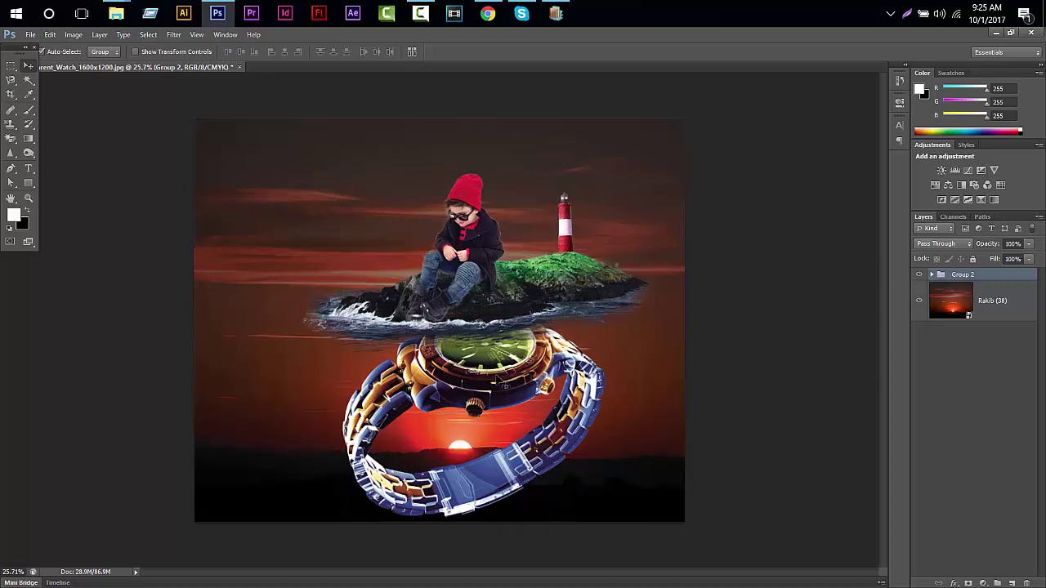
pyautogui.hotkey('shift', 'Up')
pyautogui.hotkey('shift', 'Up')
# Step: Ungroup the island-and-watch group (Group 2) into separate layers
pyautogui.rightClick(997, 308)
pyautogui.click(736, 430)
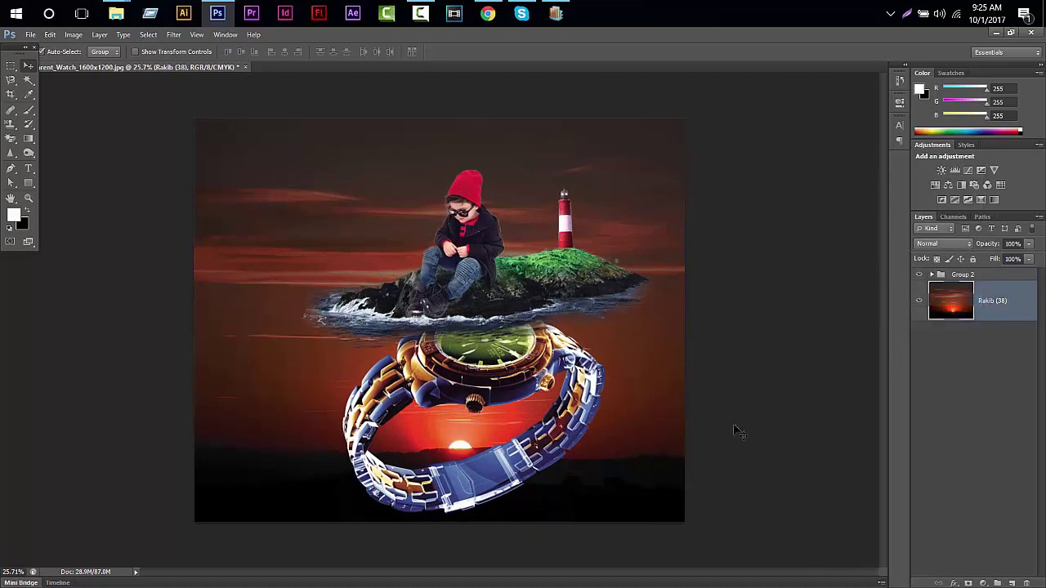
pyautogui.scroll(3, 406, 469)
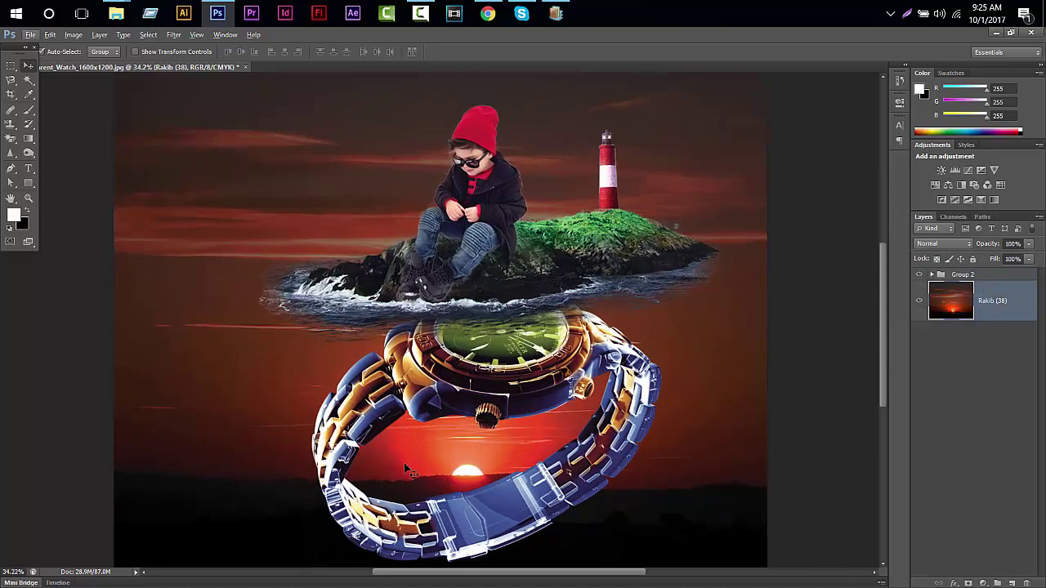
pyautogui.rightClick(964, 274)
pyautogui.click(931, 322)
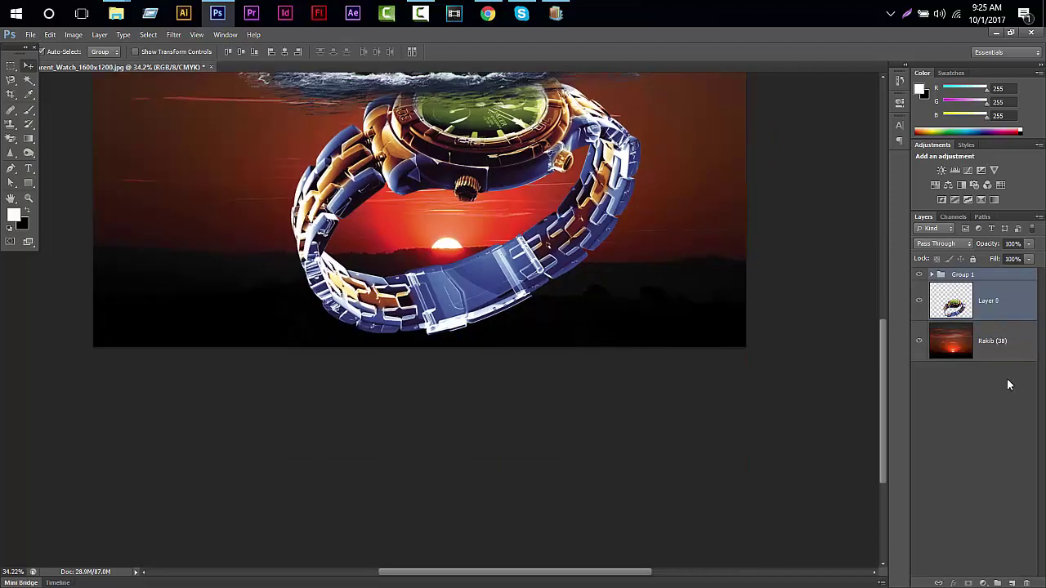
pyautogui.scroll(3, 104, 276)
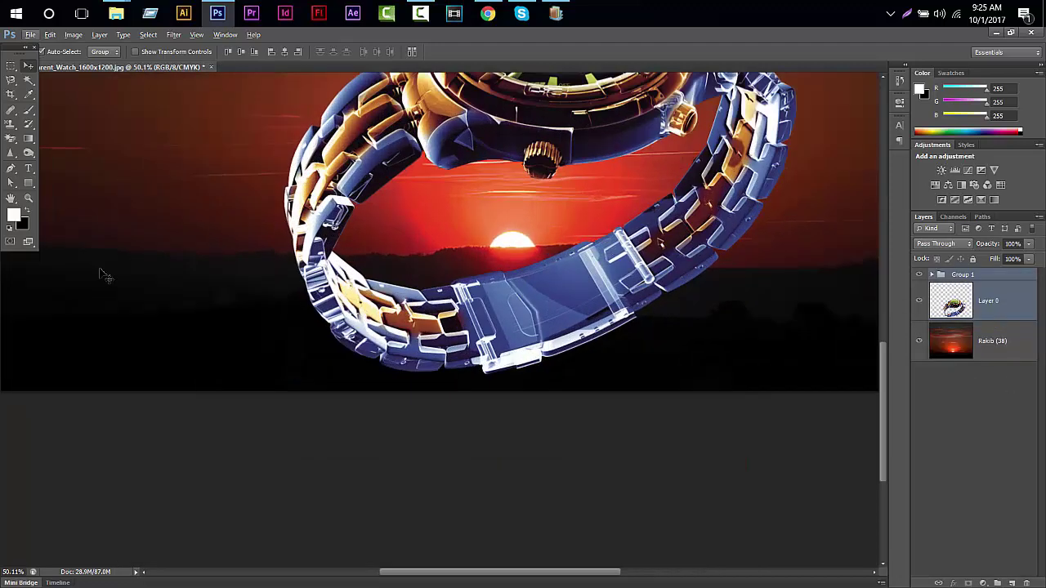
# Step: Switch to the Magnetic Lasso and start tracing the dark ground strip
pyautogui.rightClick(10, 82)
pyautogui.click(57, 103)
pyautogui.hotkey('alt', '[')
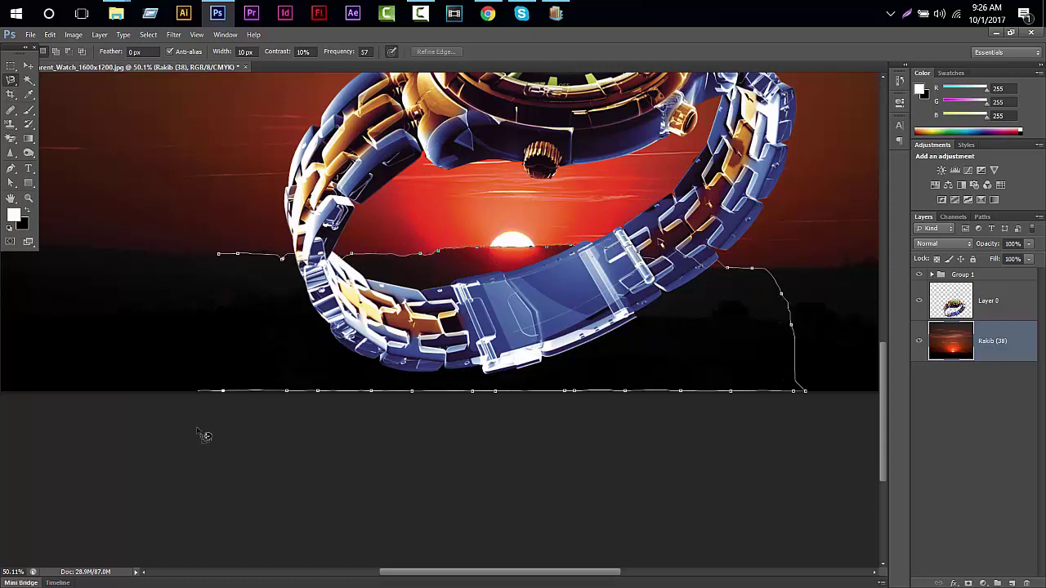
# Step: Copy the traced dark ground to Layer 1 and place it above the watch layer
pyautogui.click(219, 256)
pyautogui.press('v')
pyautogui.hotkey('ctrl', 'j')
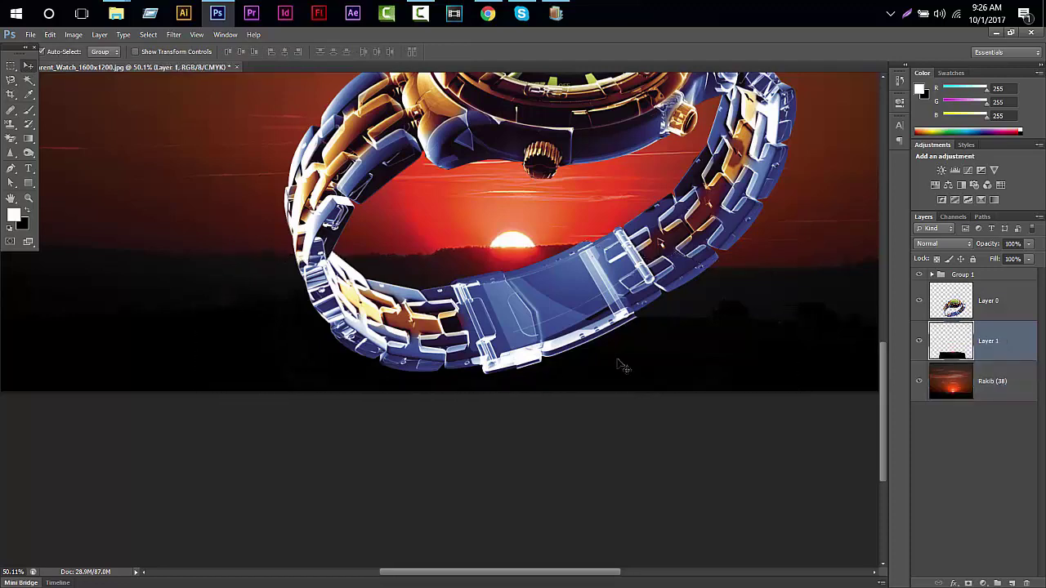
pyautogui.moveTo(985, 341); pyautogui.dragTo(989, 301)
pyautogui.scroll(-3, 567, 339)
pyautogui.scroll(1, 531, 408)
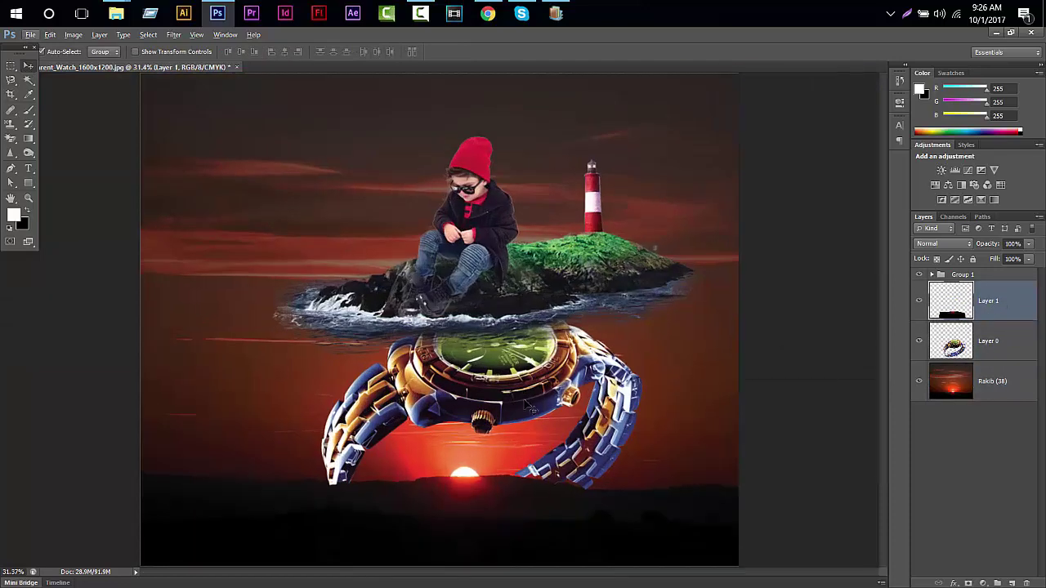
pyautogui.scroll(-1, 523, 496)
# Step: Ungroup Group 1 and lower Layer 1's fill to 85%
pyautogui.rightClick(948, 276)
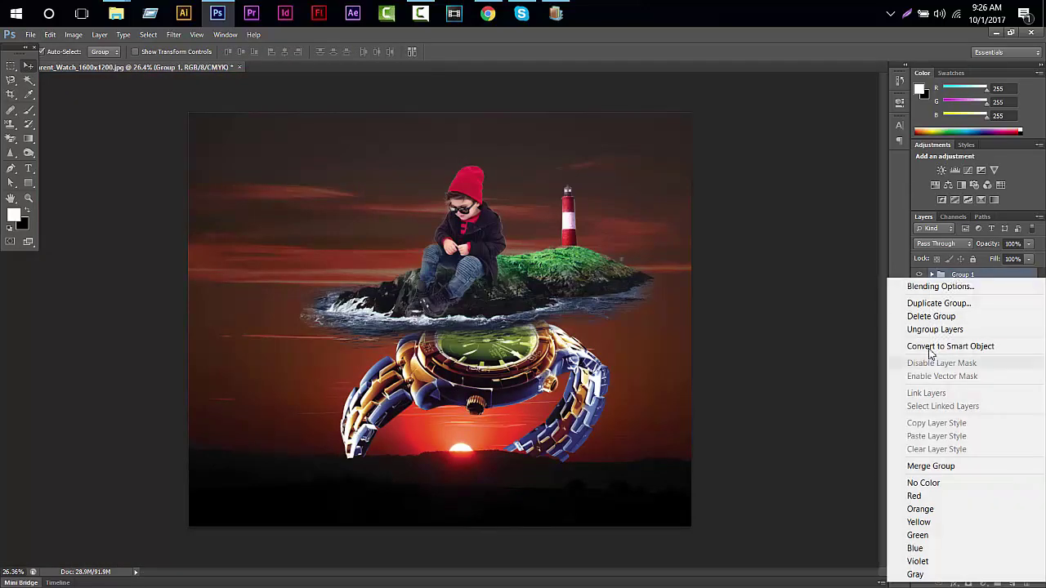
pyautogui.click(931, 329)
pyautogui.click(1027, 259)
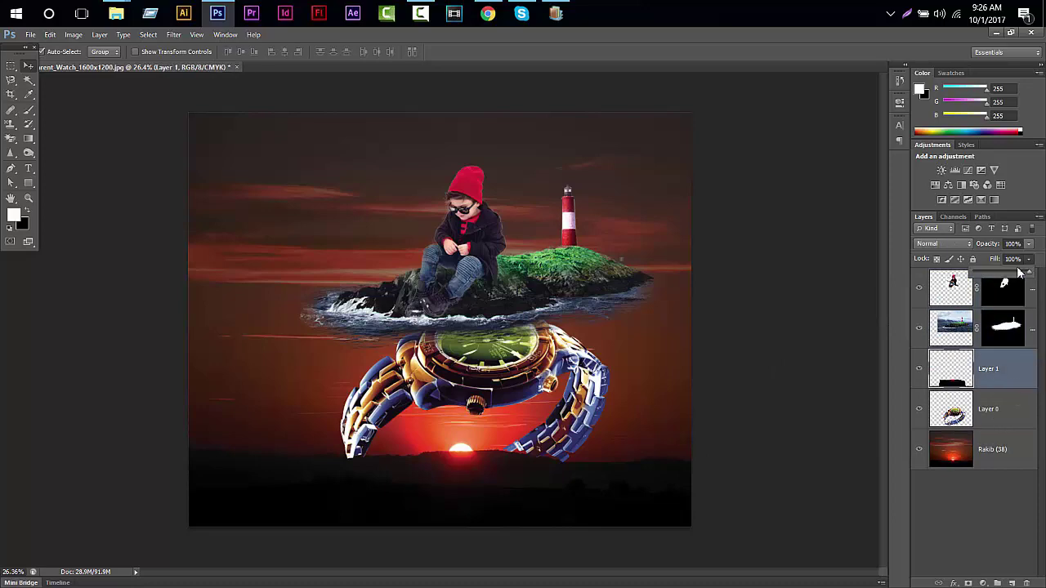
pyautogui.moveTo(1031, 275); pyautogui.dragTo(1016, 277)
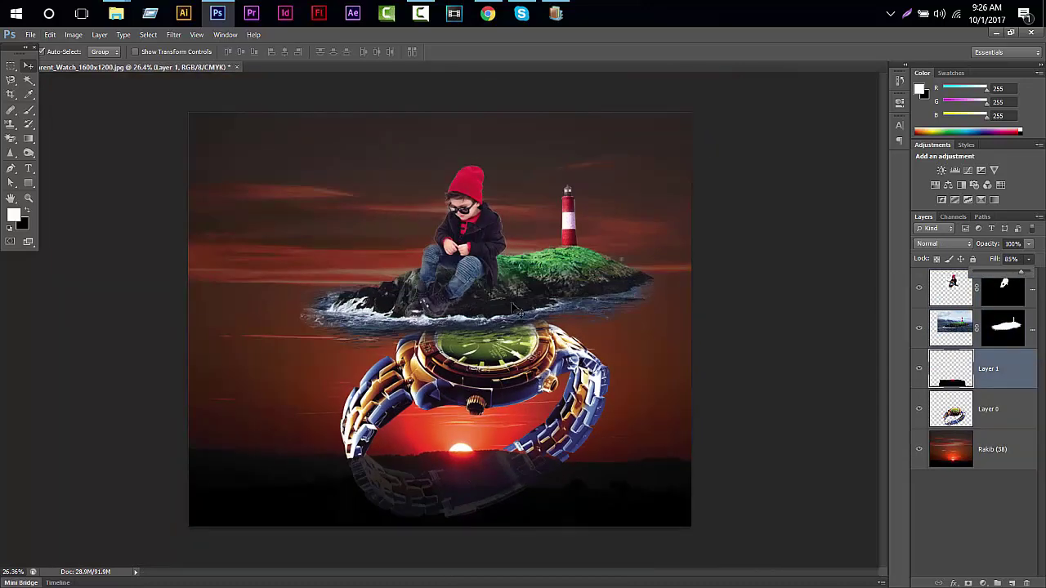
pyautogui.click(1006, 326)
# Step: Scale the boy and island to about 119% and shift them slightly left
pyautogui.hotkey('ctrl', 't')
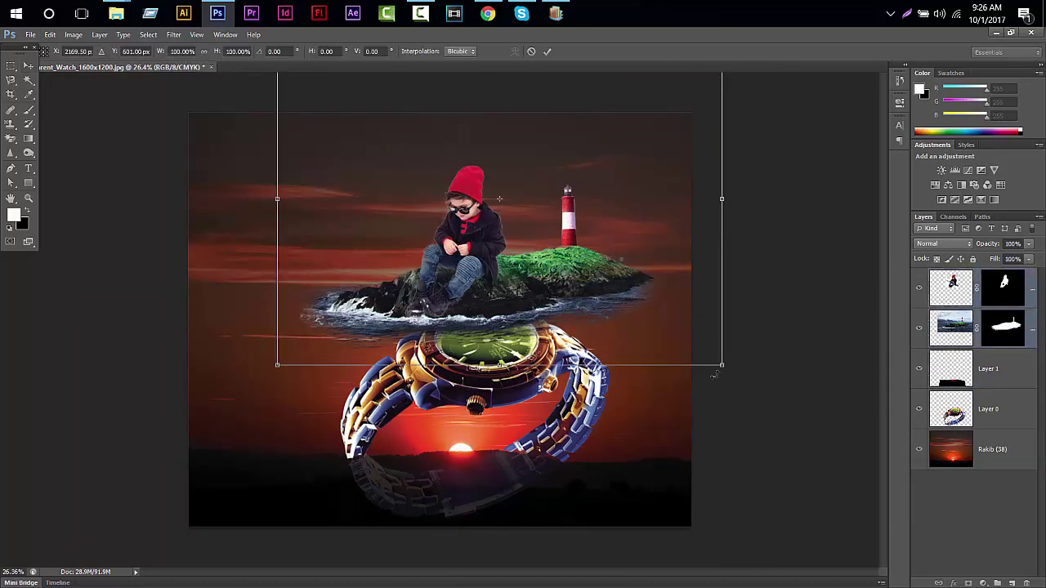
pyautogui.moveTo(724, 362); pyautogui.dragTo(771, 397)
pyautogui.moveTo(474, 327); pyautogui.dragTo(491, 286)
pyautogui.moveTo(530, 164); pyautogui.dragTo(509, 166)
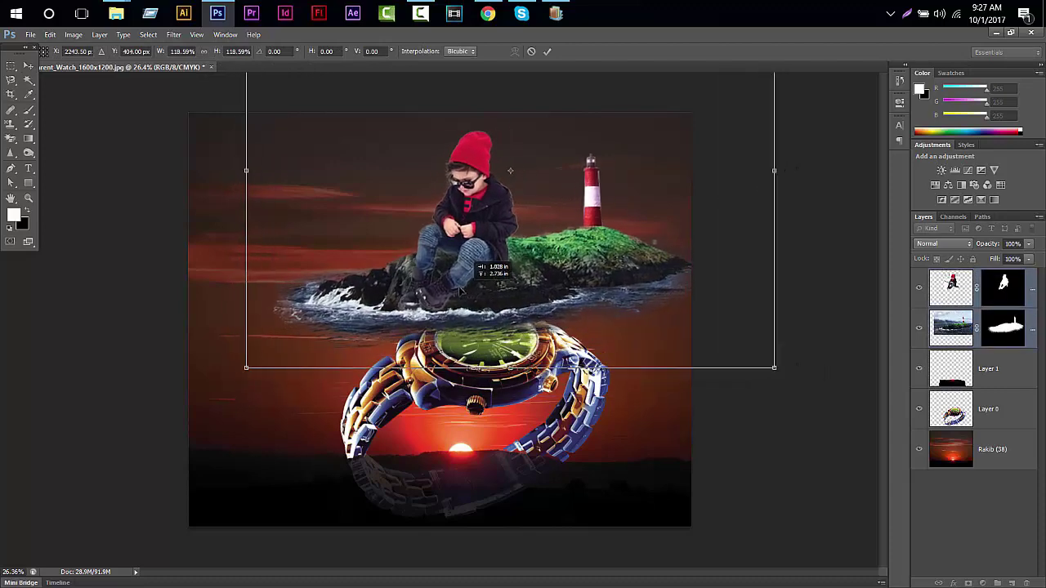
pyautogui.click(547, 52)
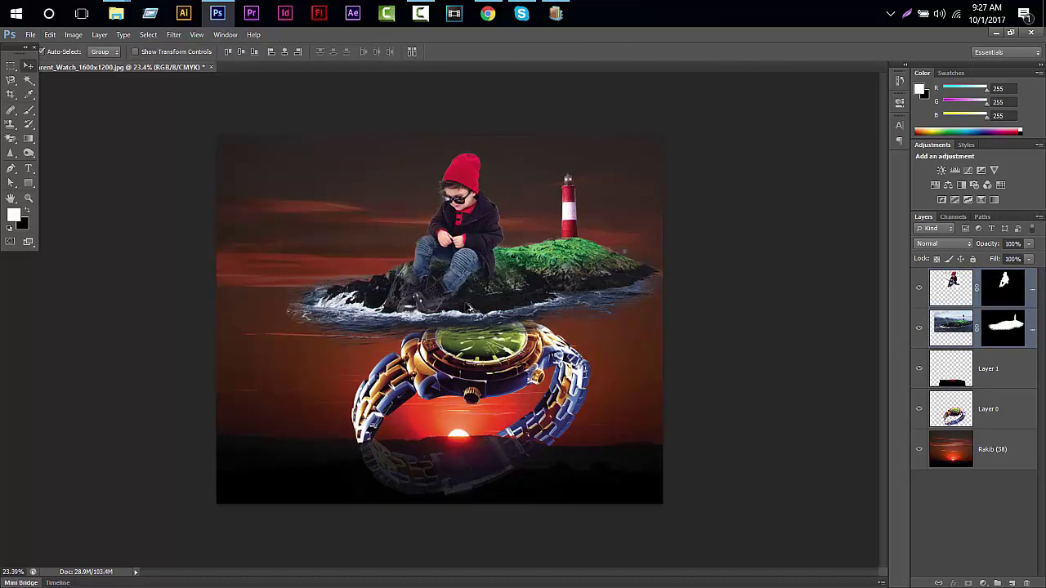
pyautogui.moveTo(468, 307)
pyautogui.mouseDown()
pyautogui.moveTo(606, 131)
pyautogui.moveTo(384, 134)
pyautogui.mouseUp()
# Step: Preview a darker lightness on the island in Hue/Saturation
pyautogui.click(73, 34)
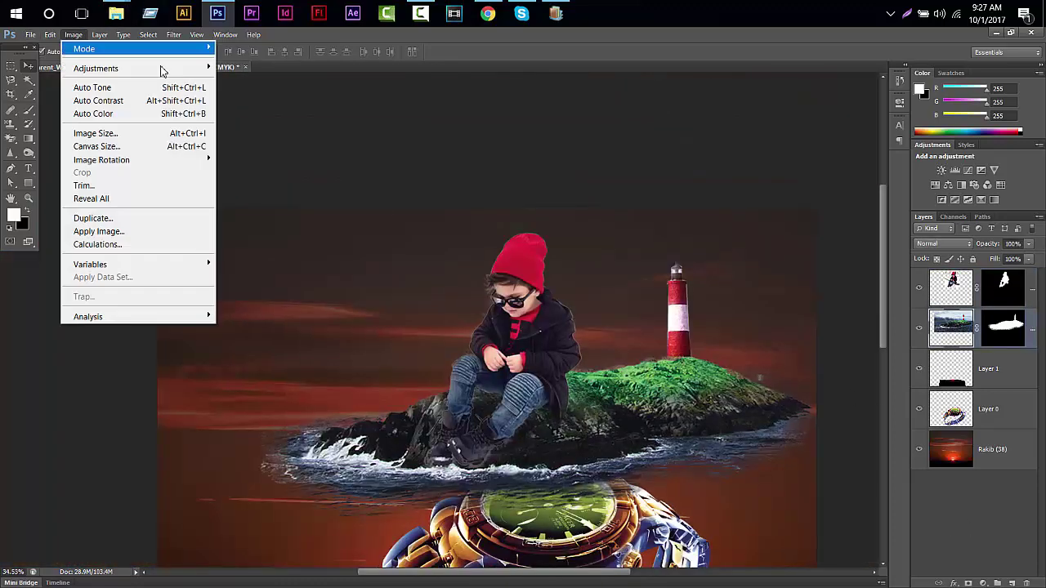
pyautogui.click(257, 133)
pyautogui.moveTo(823, 213)
pyautogui.mouseDown()
pyautogui.moveTo(772, 215)
pyautogui.moveTo(880, 188)
pyautogui.mouseUp()
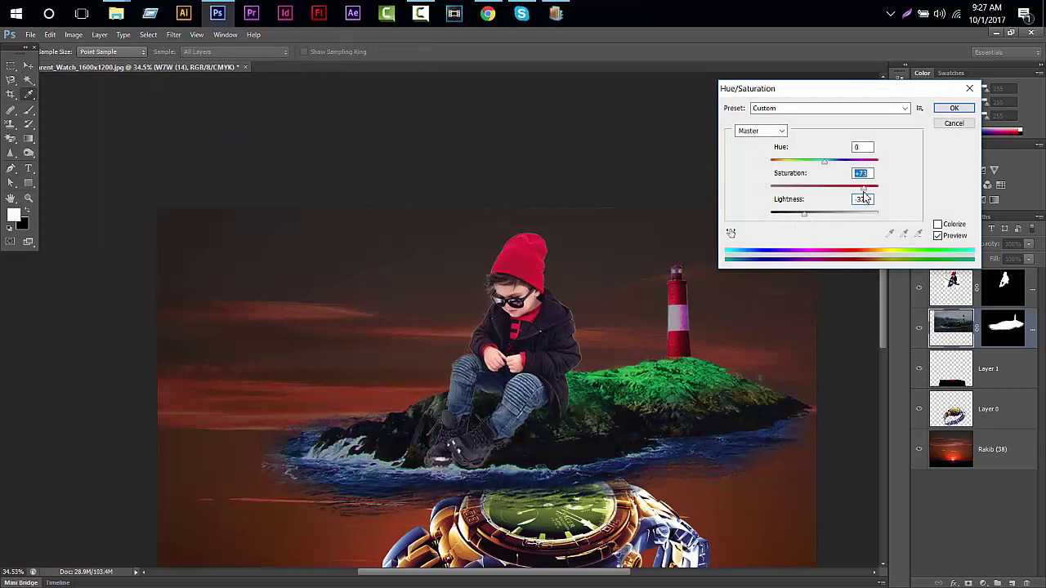
# Step: Shift the island's hue and add a Hue/Saturation adjustment layer with slightly lower lightness
pyautogui.moveTo(826, 161); pyautogui.dragTo(787, 162)
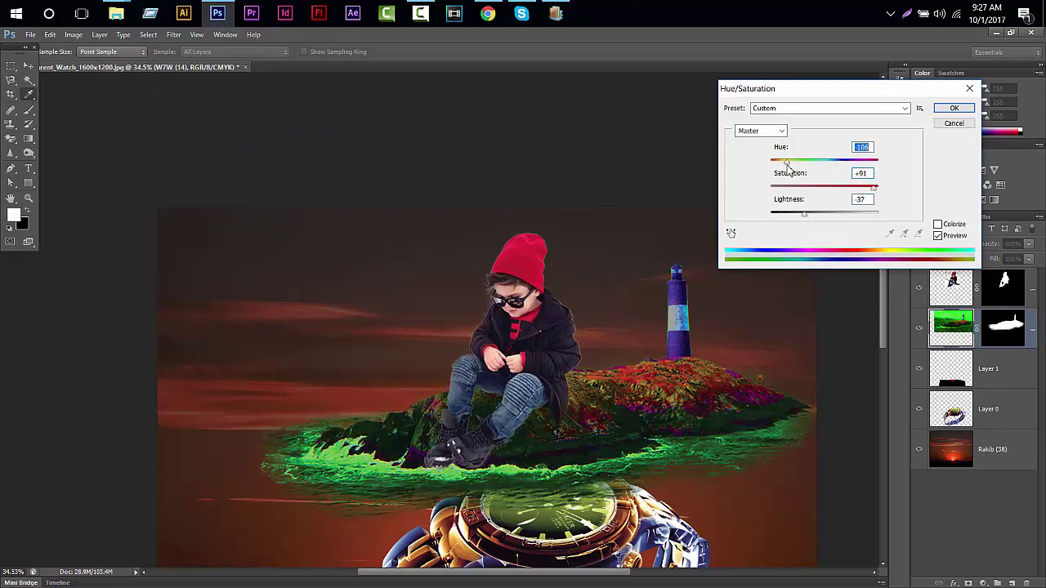
pyautogui.click(953, 108)
pyautogui.click(983, 583)
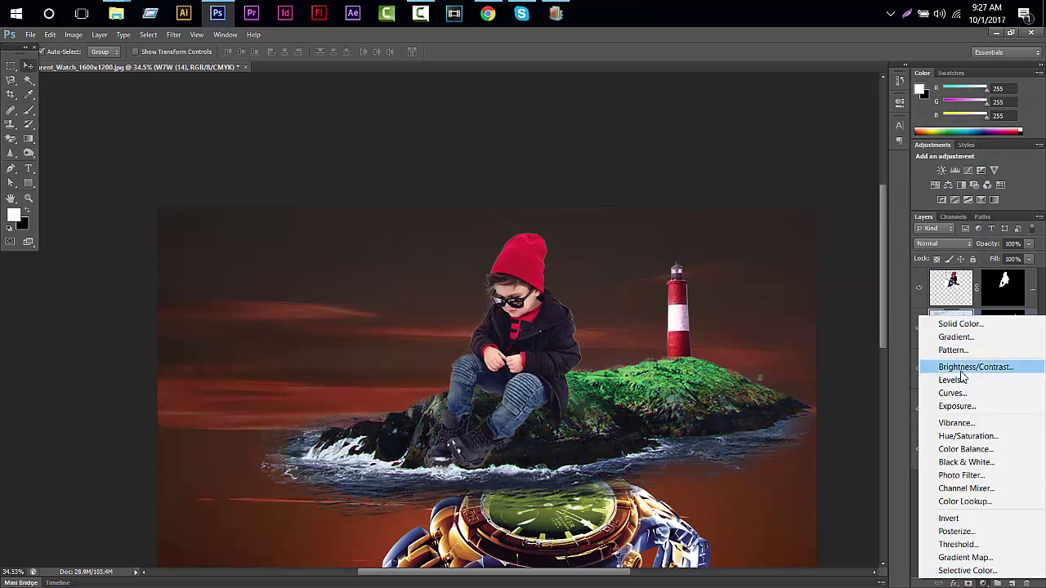
pyautogui.click(947, 436)
pyautogui.moveTo(806, 217); pyautogui.dragTo(807, 216)
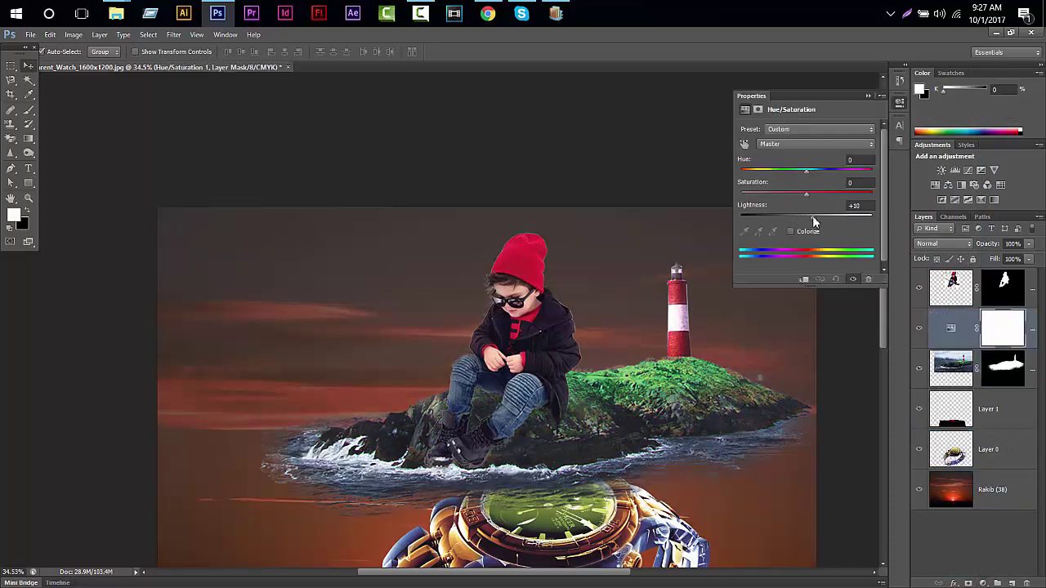
pyautogui.scroll(-5, 788, 140)
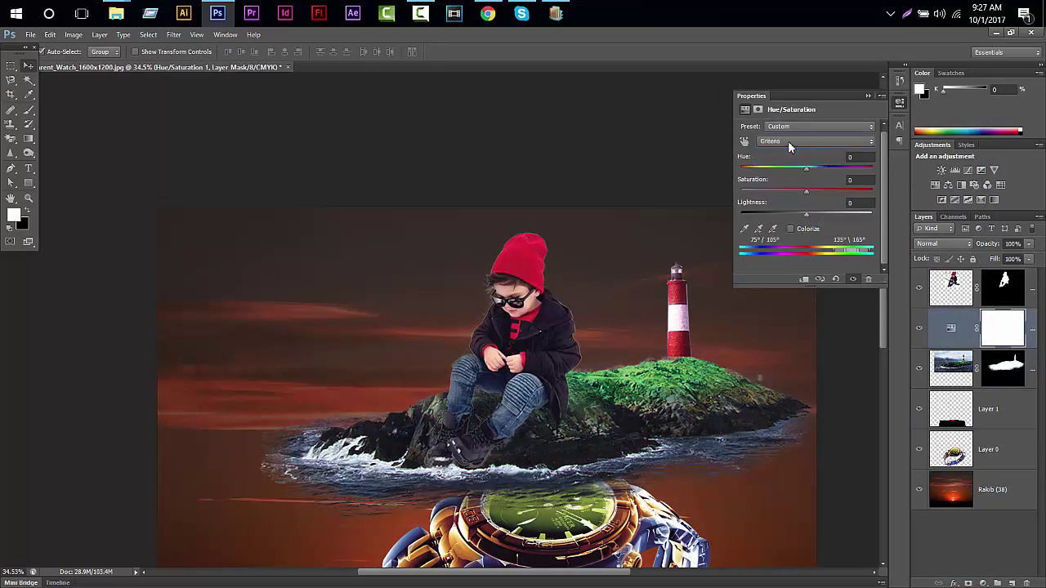
pyautogui.click(868, 96)
# Step: Select the island layer and try a Levels adjustment, closing it without applying
pyautogui.rightClick(981, 369)
pyautogui.click(973, 481)
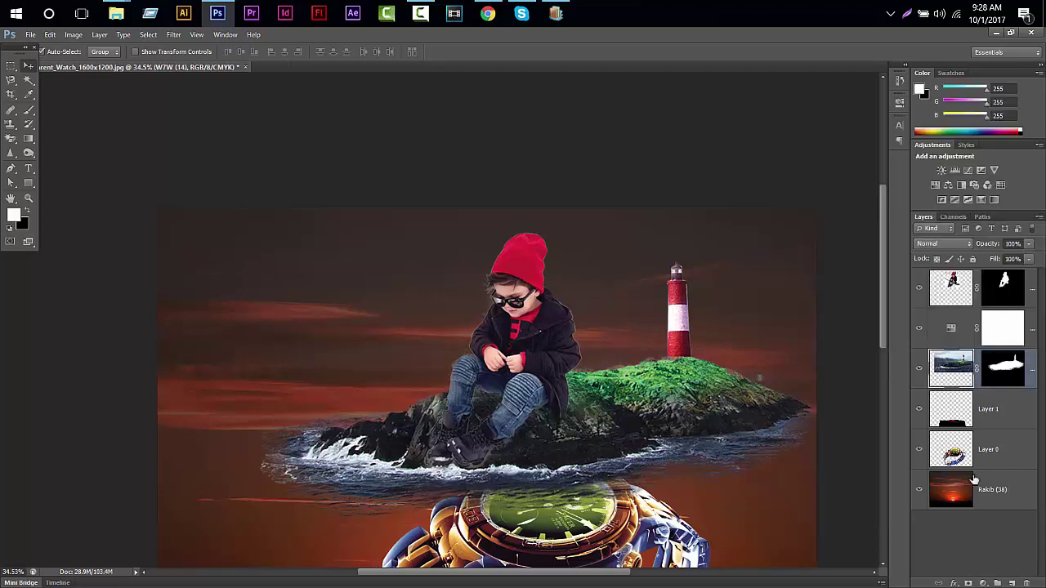
pyautogui.click(73, 35)
pyautogui.moveTo(96, 68)
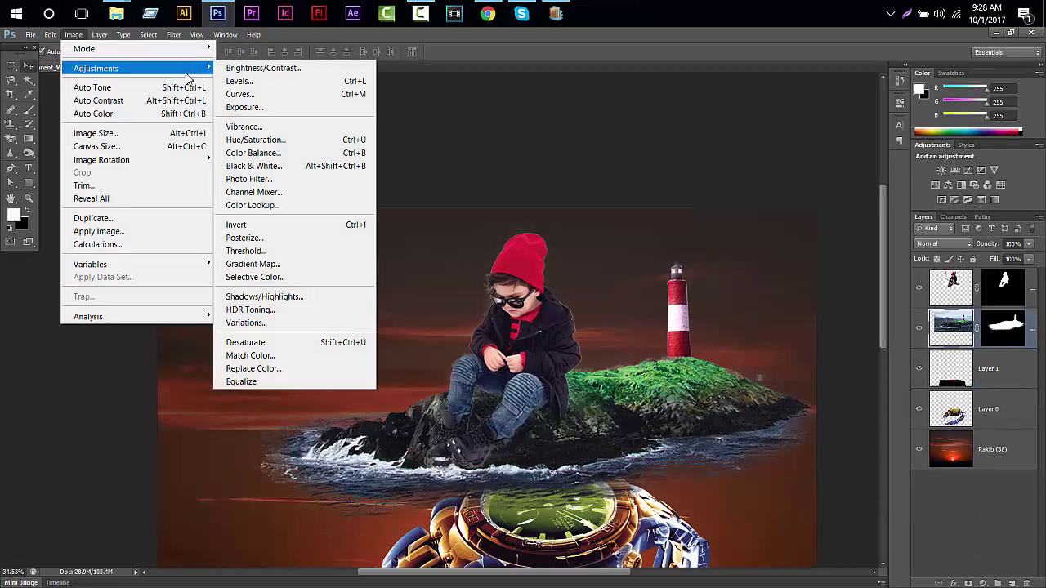
pyautogui.click(72, 35)
pyautogui.click(73, 34)
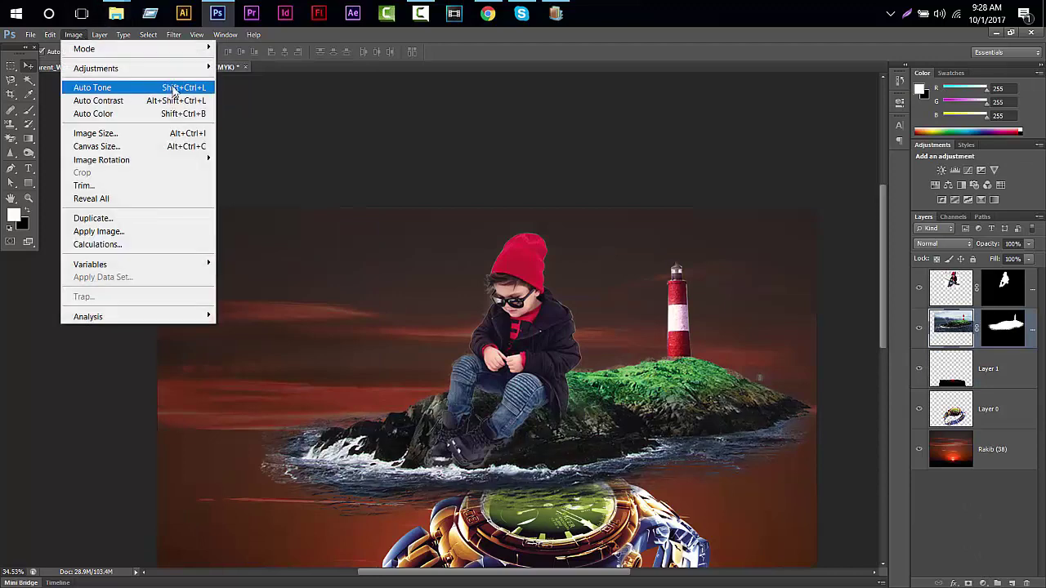
pyautogui.click(239, 81)
pyautogui.moveTo(491, 120); pyautogui.dragTo(745, 123)
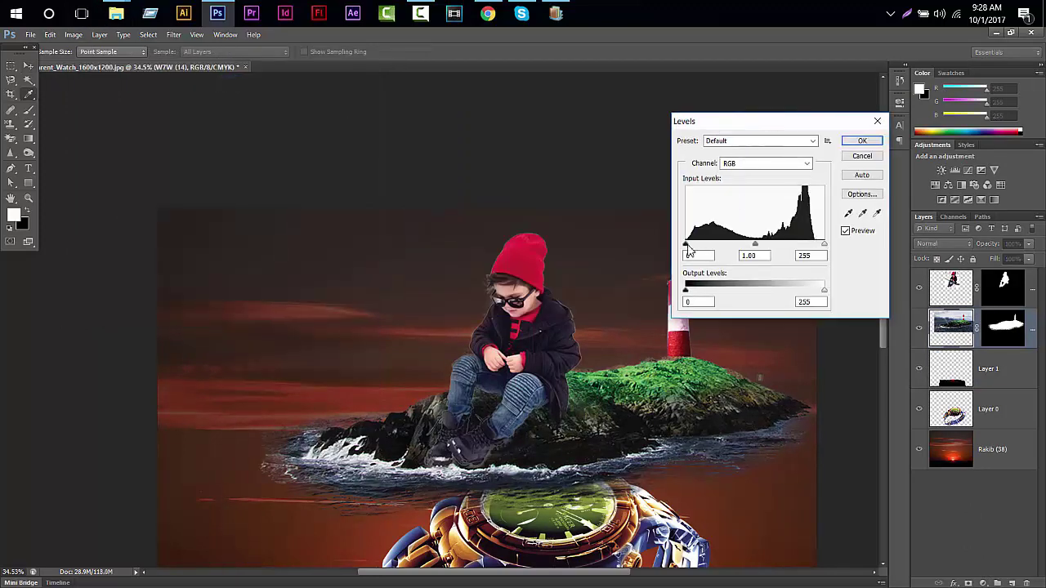
pyautogui.moveTo(685, 244)
pyautogui.mouseDown()
pyautogui.moveTo(708, 247)
pyautogui.moveTo(686, 247)
pyautogui.mouseUp()
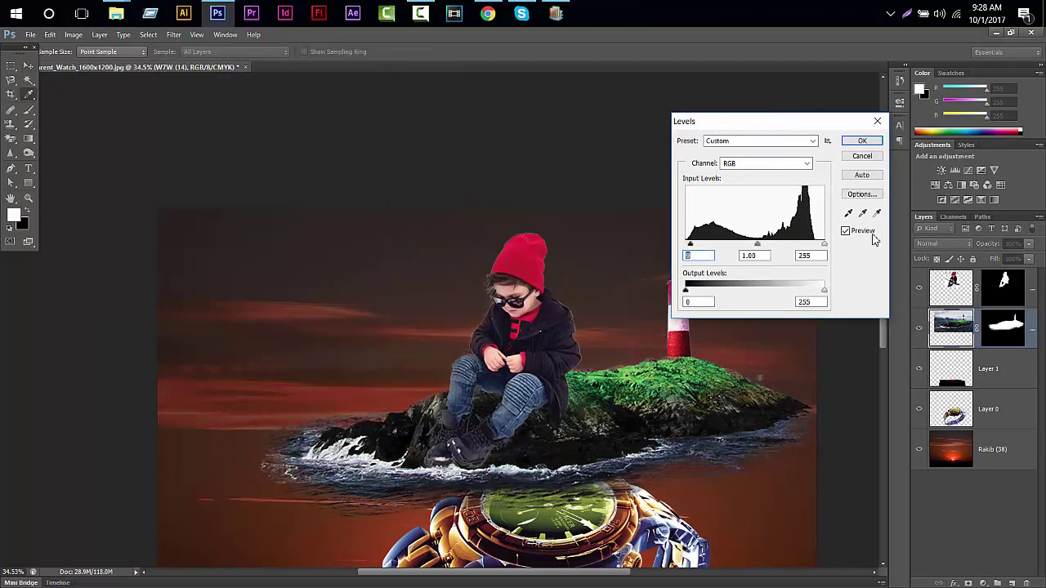
pyautogui.click(877, 121)
# Step: Brighten the island slightly with Brightness/Contrast
pyautogui.click(99, 35)
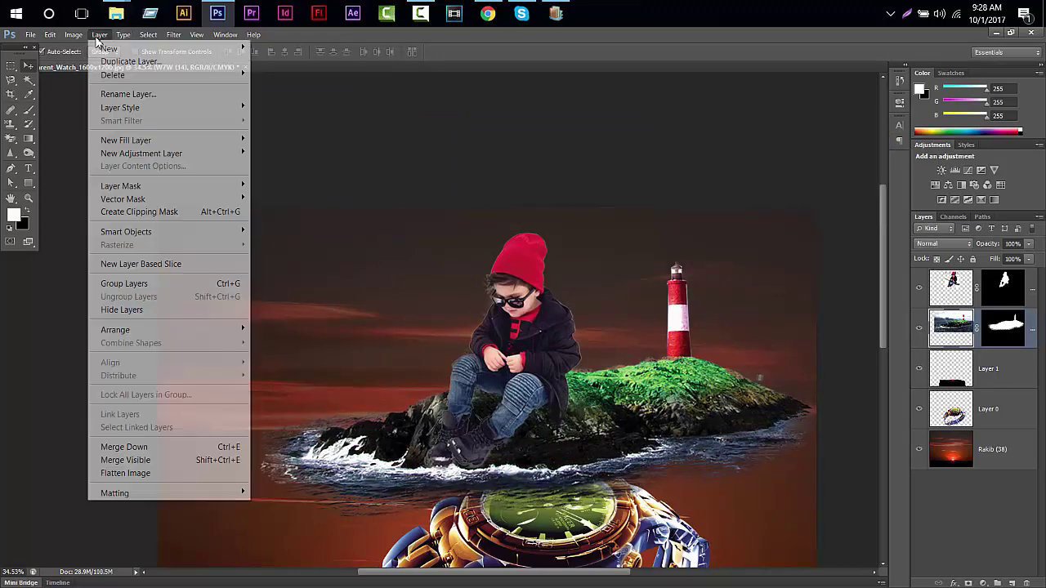
pyautogui.click(260, 139)
pyautogui.press('Escape')
pyautogui.click(82, 37)
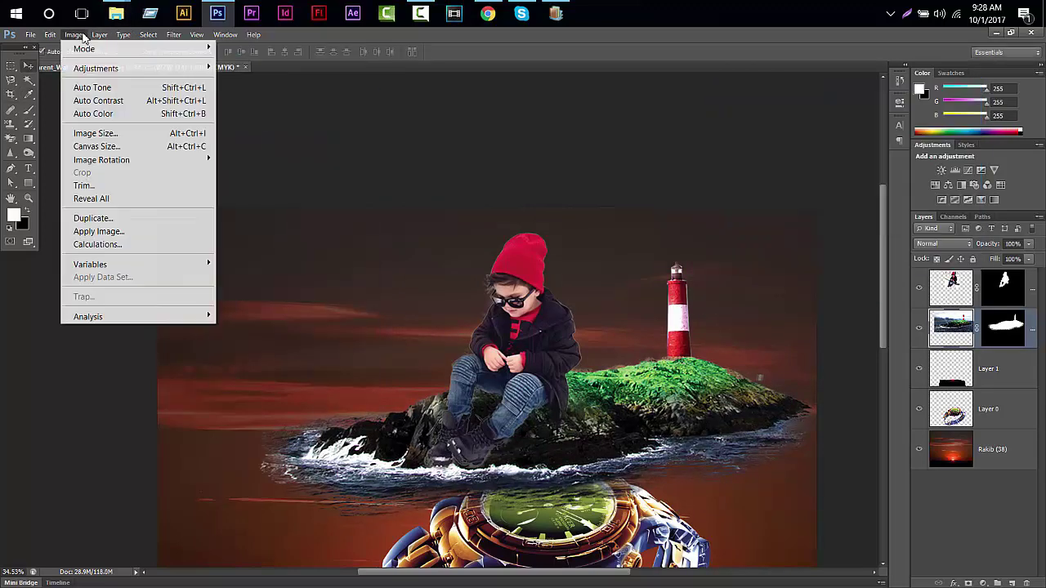
pyautogui.moveTo(96, 68)
pyautogui.click(259, 68)
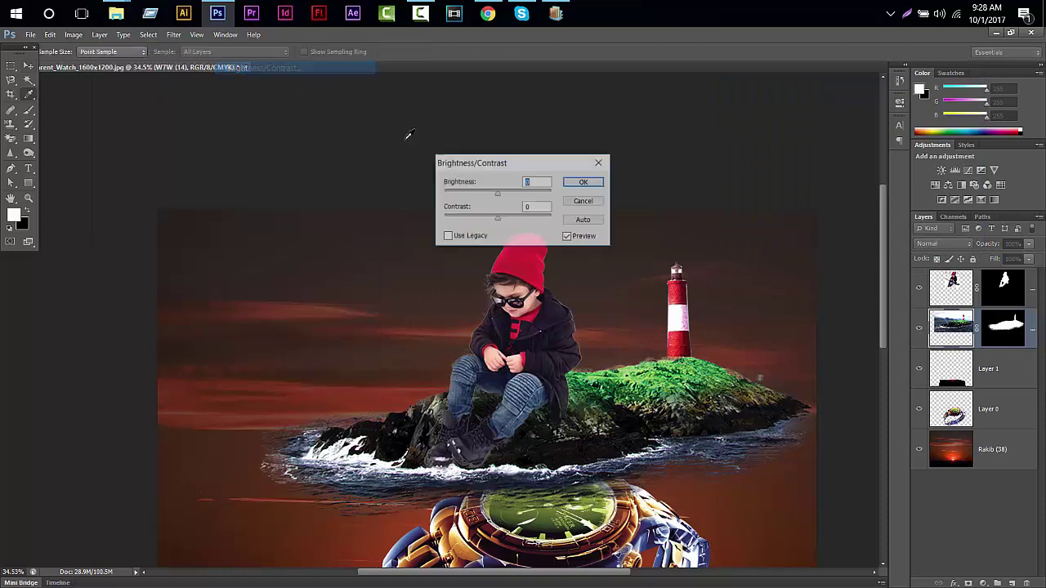
pyautogui.moveTo(497, 194); pyautogui.dragTo(505, 193)
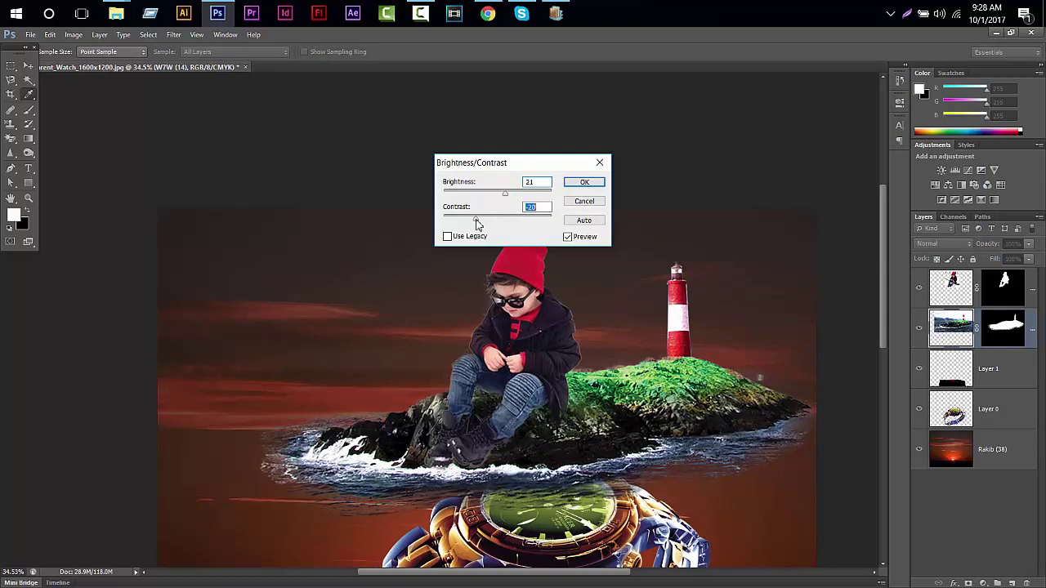
pyautogui.click(585, 182)
# Step: Apply Color Balance to the island, then lower its Vibrance and Saturation
pyautogui.click(73, 34)
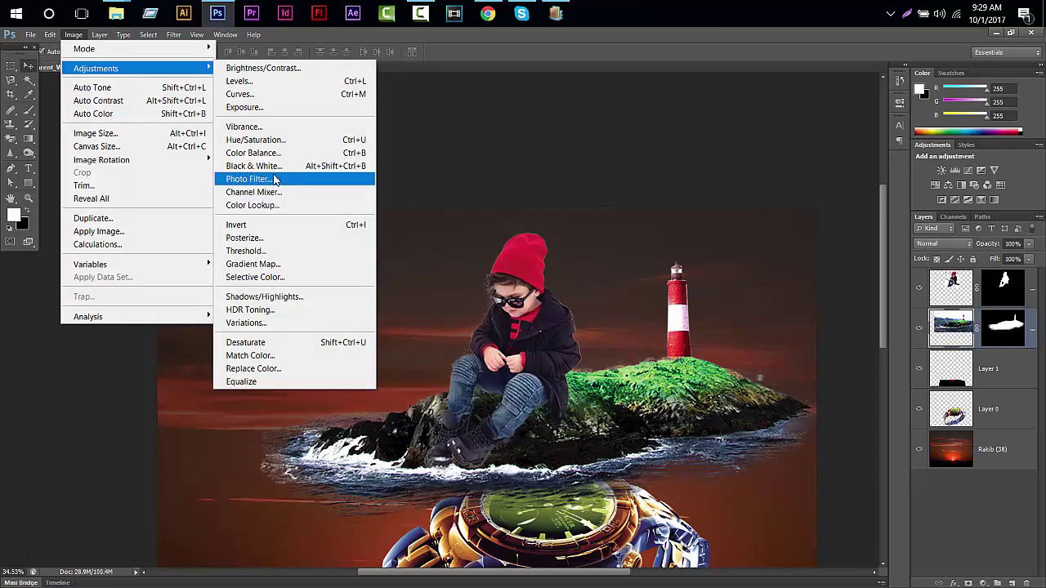
pyautogui.click(273, 157)
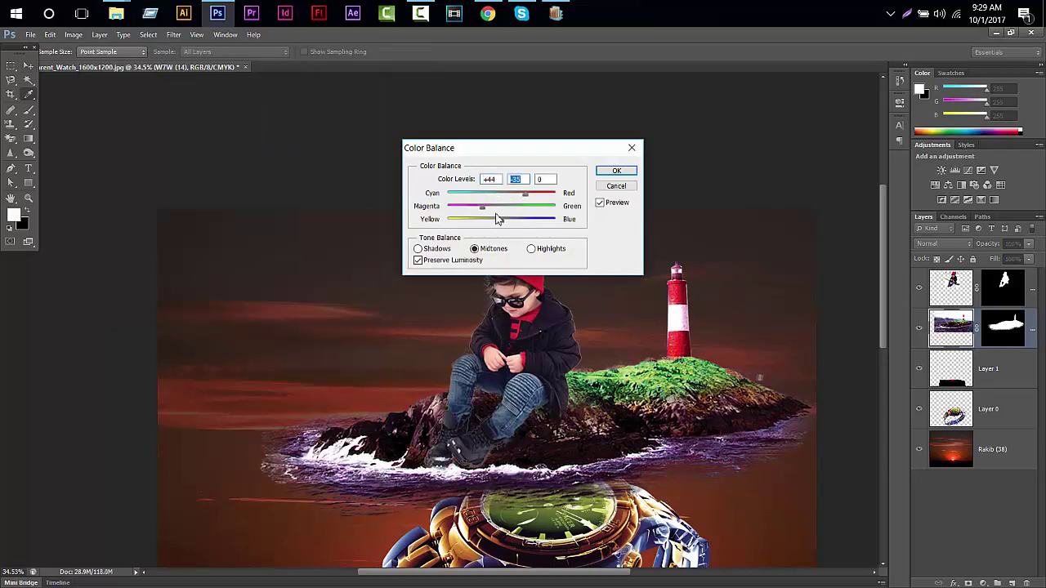
pyautogui.click(614, 171)
pyautogui.click(72, 35)
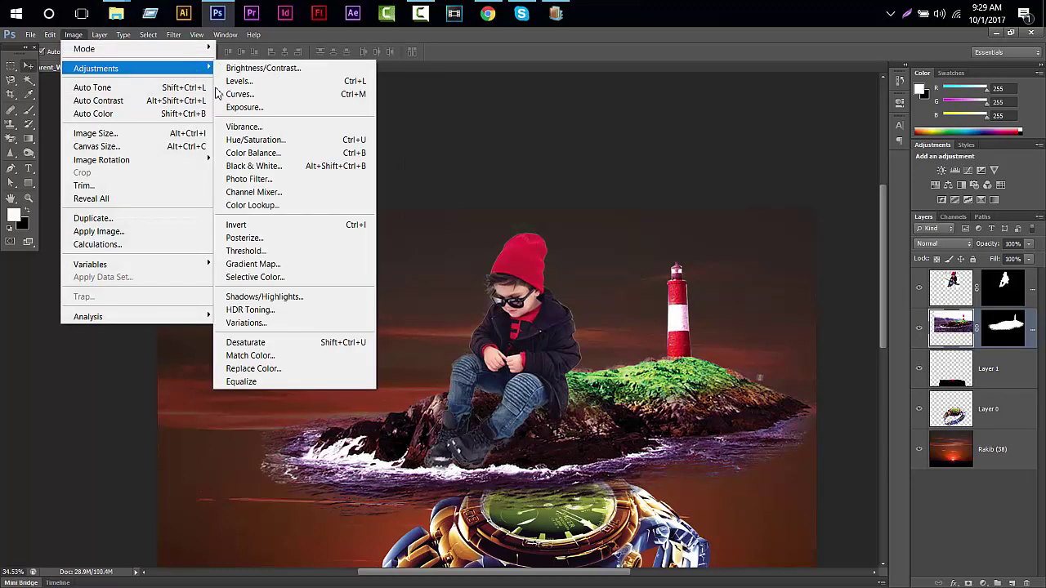
pyautogui.click(263, 127)
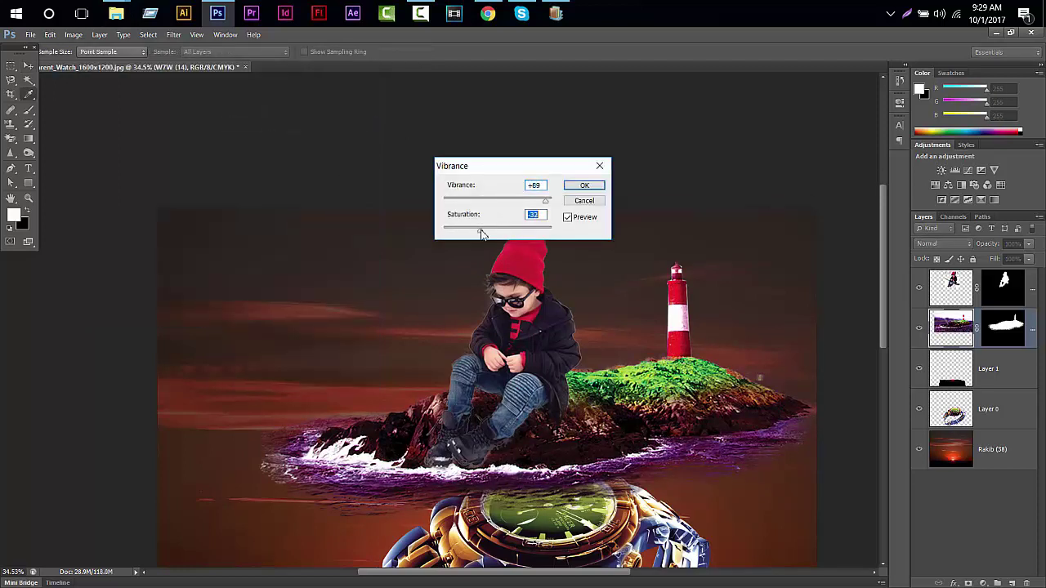
pyautogui.moveTo(483, 234); pyautogui.dragTo(477, 231)
pyautogui.click(460, 201)
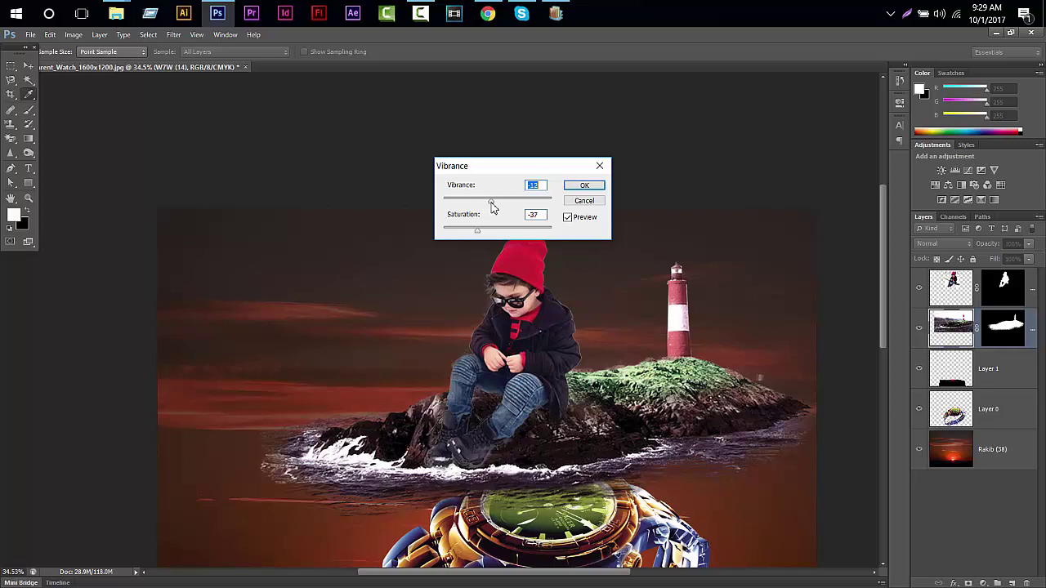
pyautogui.click(599, 168)
# Step: Enlarge the boy and island layers together with Free Transform
pyautogui.scroll(-2, 600, 313)
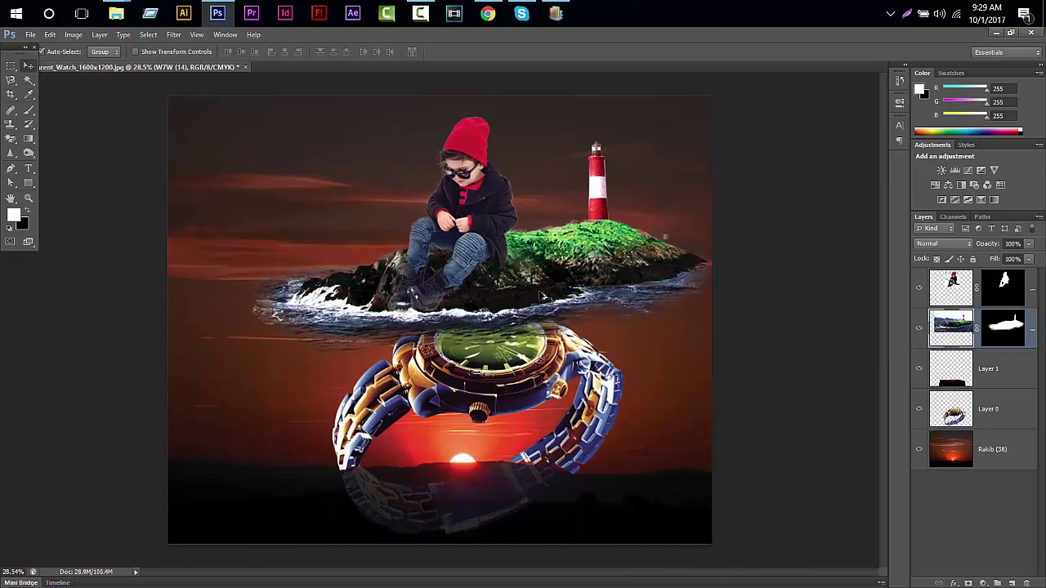
pyautogui.hotkey('ctrl', 't')
pyautogui.press('Return')
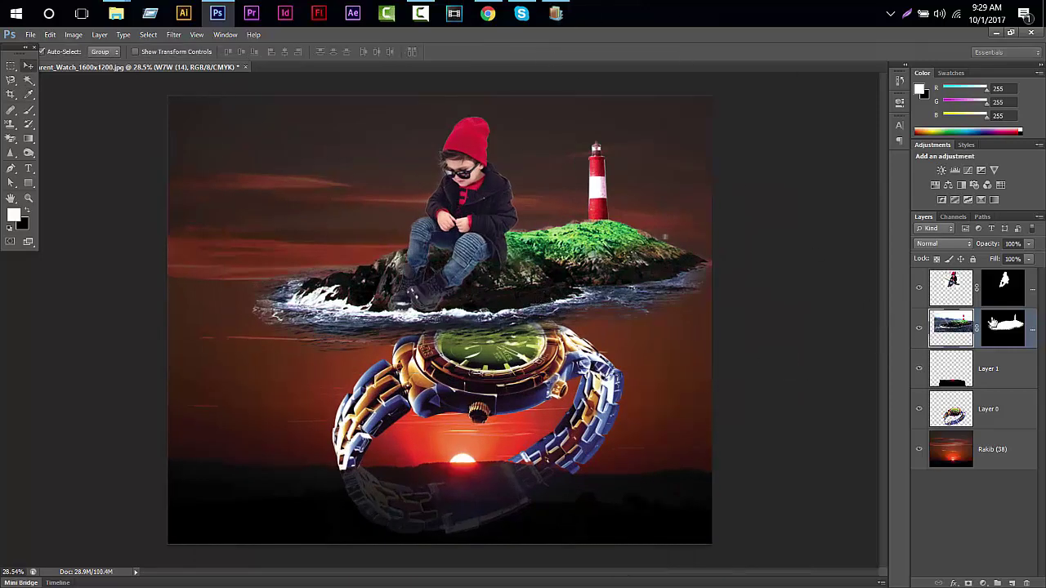
pyautogui.keyDown('shift'); pyautogui.click(962, 302); pyautogui.keyUp('shift')
pyautogui.hotkey('ctrl', 't')
pyautogui.moveTo(499, 219)
pyautogui.mouseDown()
pyautogui.moveTo(458, 309)
pyautogui.moveTo(441, 318)
pyautogui.mouseUp()
pyautogui.scroll(-2, 441, 318)
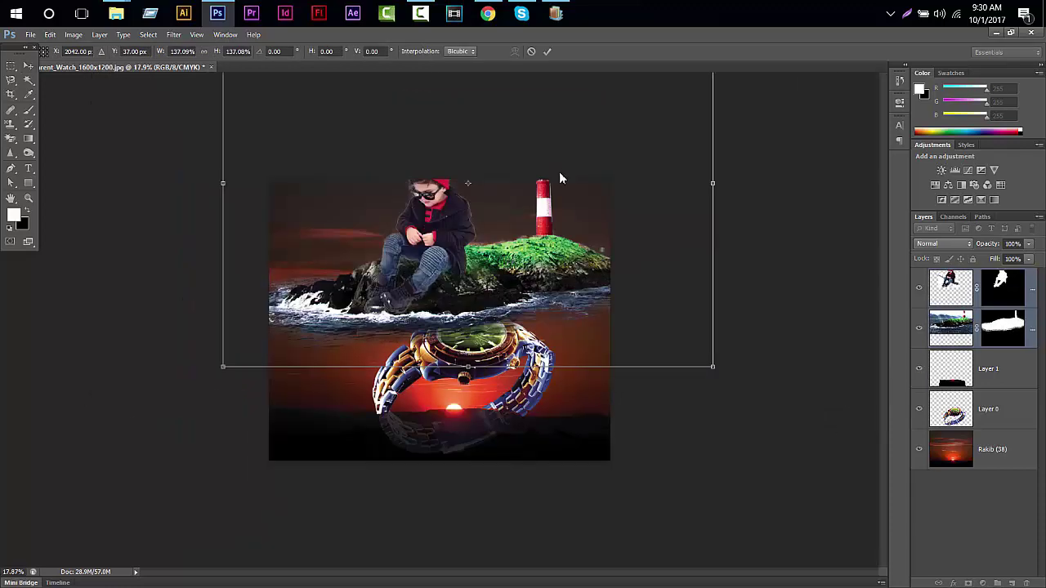
pyautogui.click(547, 51)
# Step: Extend the canvas upward and widen it on both sides with the Crop tool
pyautogui.click(11, 94)
pyautogui.moveTo(438, 181); pyautogui.dragTo(439, 137)
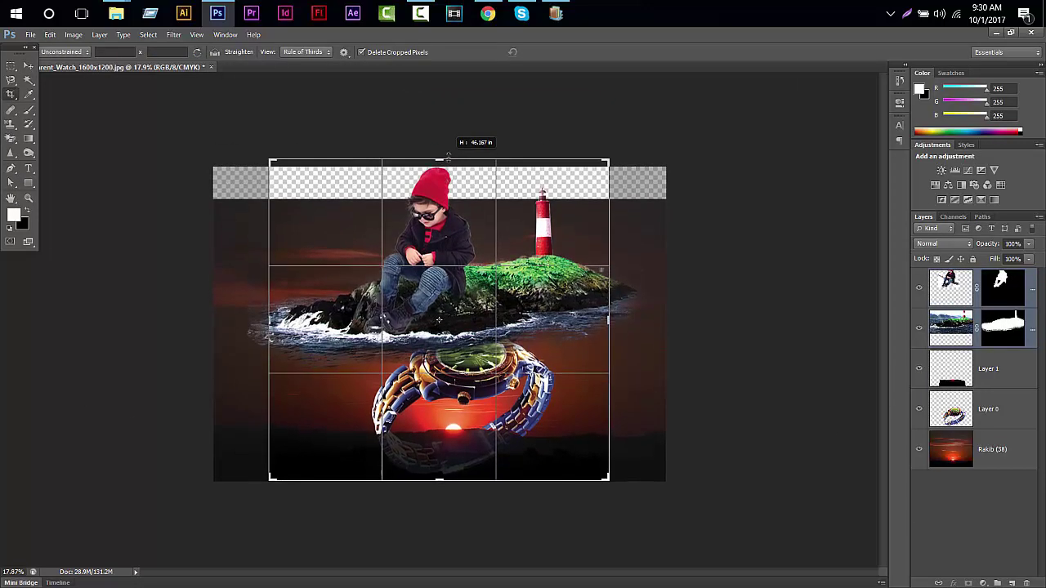
pyautogui.moveTo(270, 322); pyautogui.dragTo(240, 321)
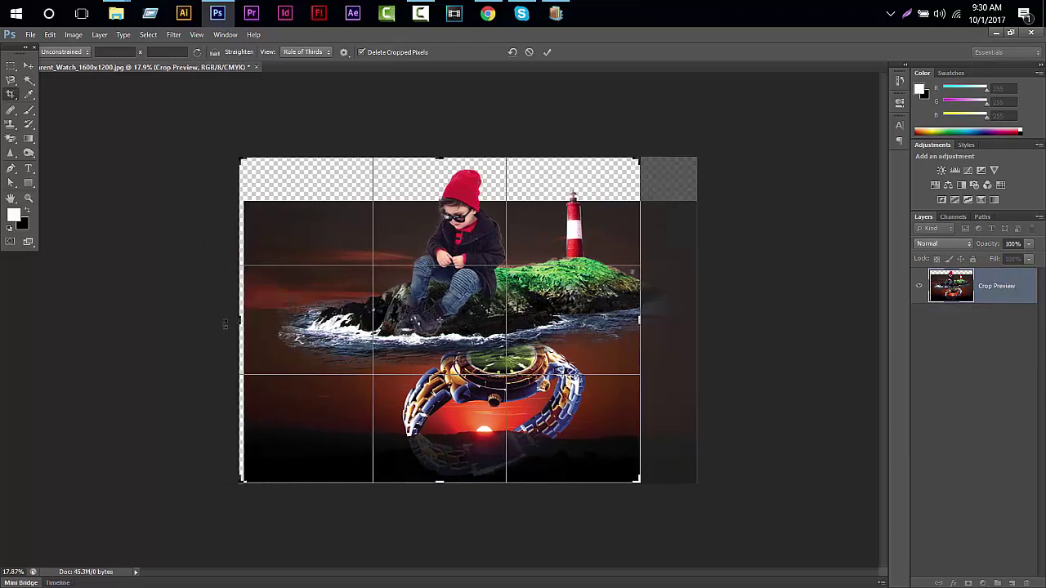
pyautogui.moveTo(638, 314); pyautogui.dragTo(666, 317)
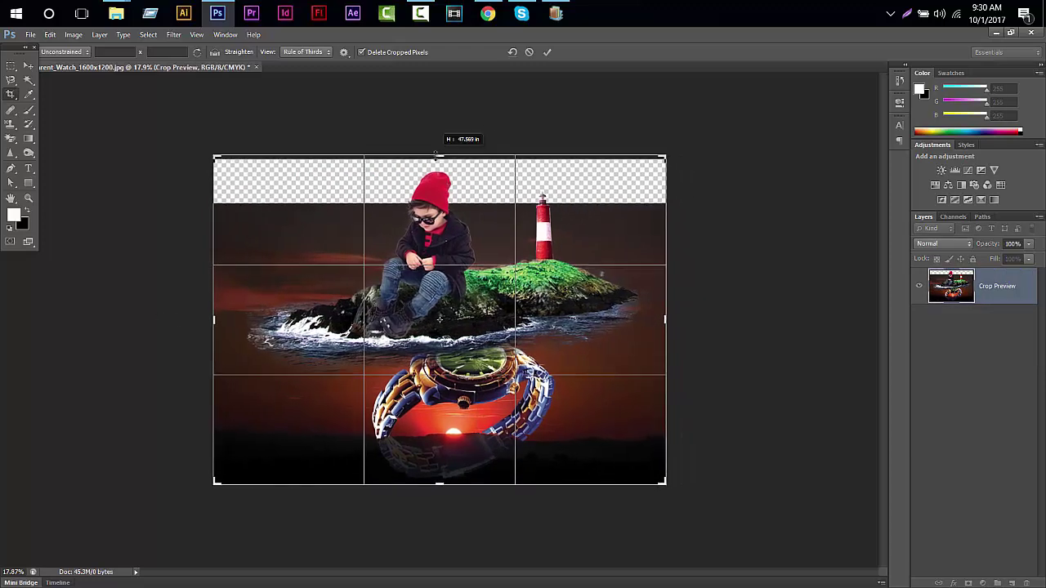
pyautogui.press('Return')
# Step: Stretch a marqueed strip of the sunset sky upward to fill the new top
pyautogui.click(11, 66)
pyautogui.moveTo(211, 193); pyautogui.dragTo(679, 229)
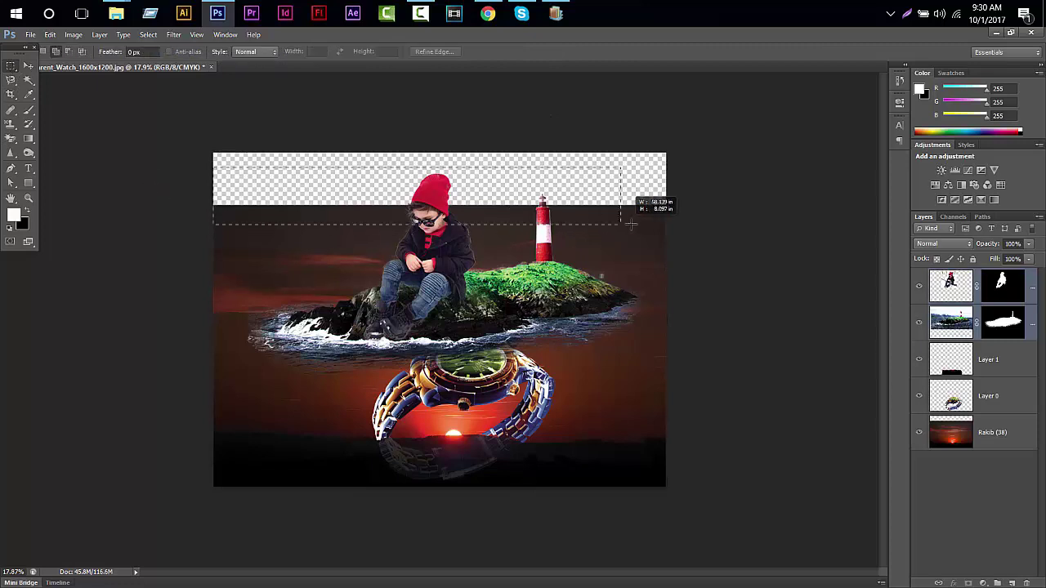
pyautogui.click(991, 433)
pyautogui.hotkey('ctrl', 't')
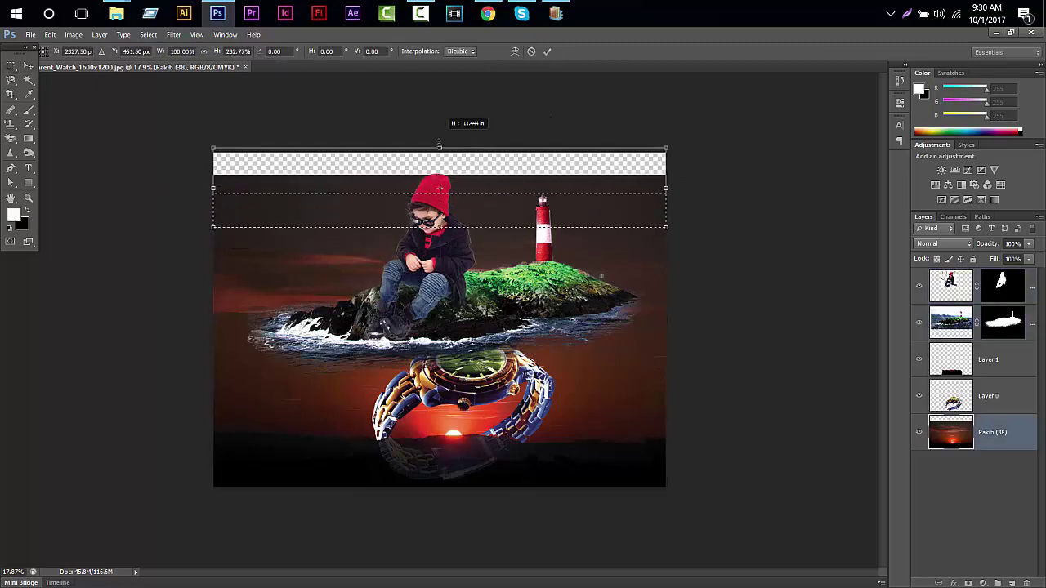
pyautogui.moveTo(439, 192); pyautogui.dragTo(440, 110)
pyautogui.press('Return')
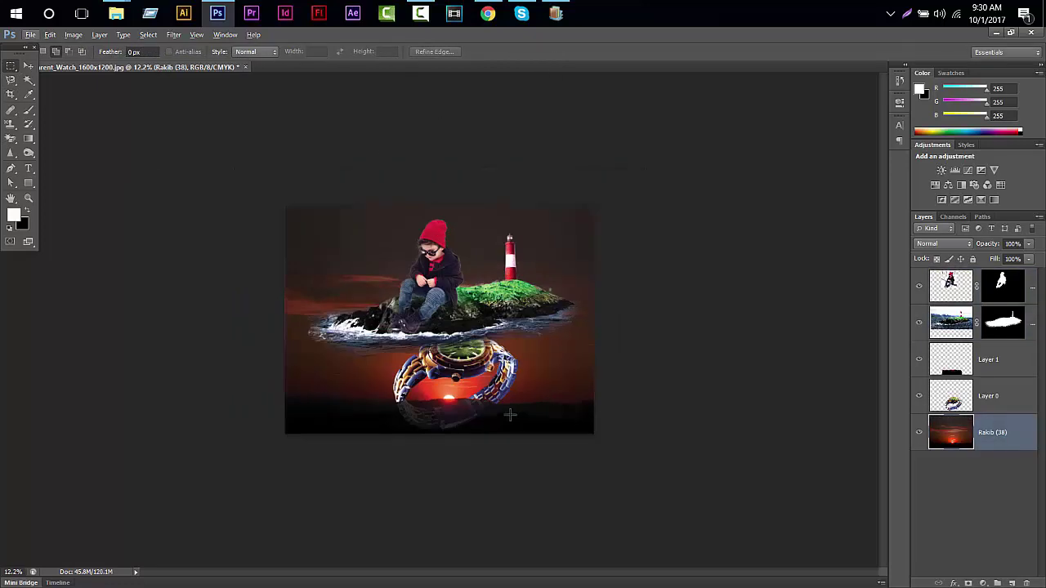
pyautogui.press('v')
pyautogui.click(481, 299)
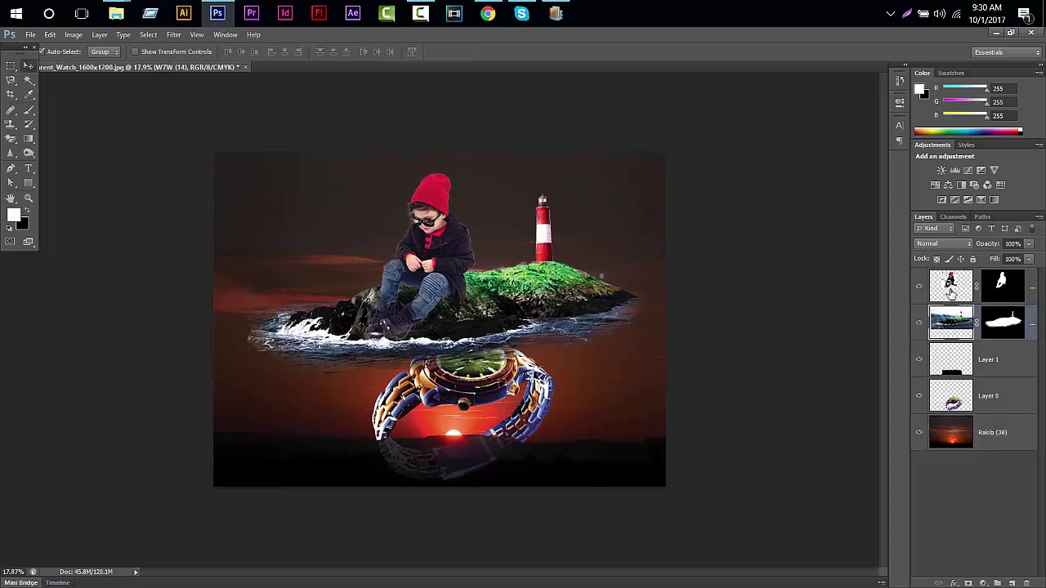
# Step: Fill the new layer with orange
pyautogui.click(22, 223)
pyautogui.click(764, 191)
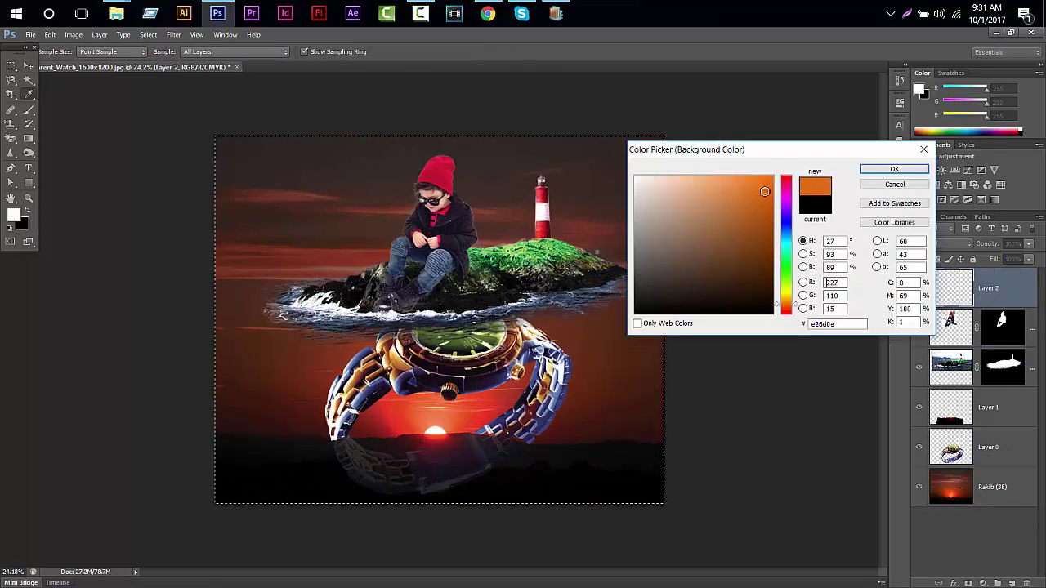
pyautogui.click(894, 170)
pyautogui.hotkey('alt', 'BackSpace')
pyautogui.hotkey('ctrl', 'BackSpace')
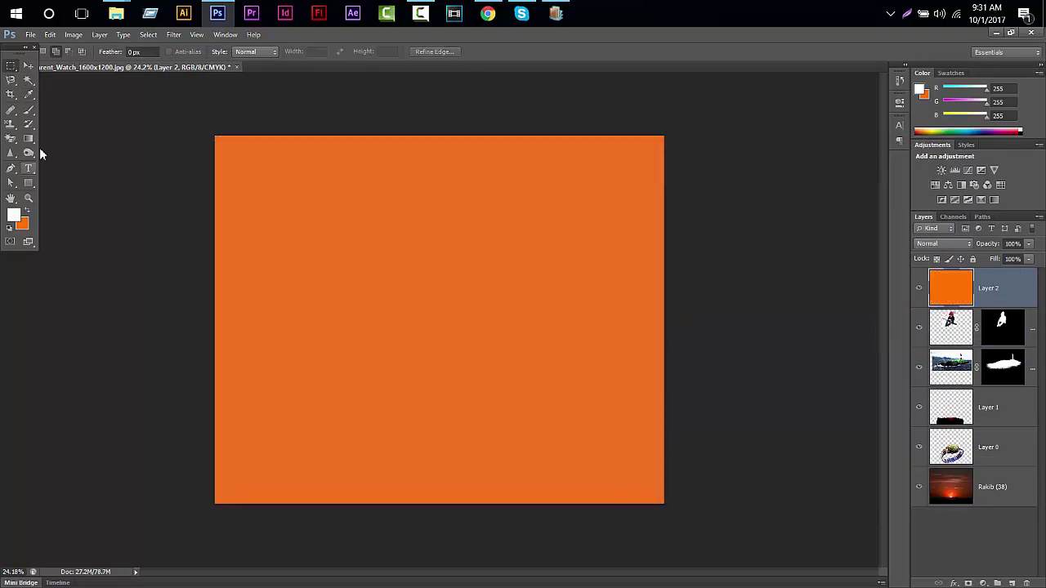
# Step: Delete a feathered central circle from the orange layer and lower its fill
pyautogui.moveTo(11, 65); pyautogui.dragTo(66, 77)
pyautogui.moveTo(651, 487); pyautogui.dragTo(651, 488)
pyautogui.rightClick(442, 220)
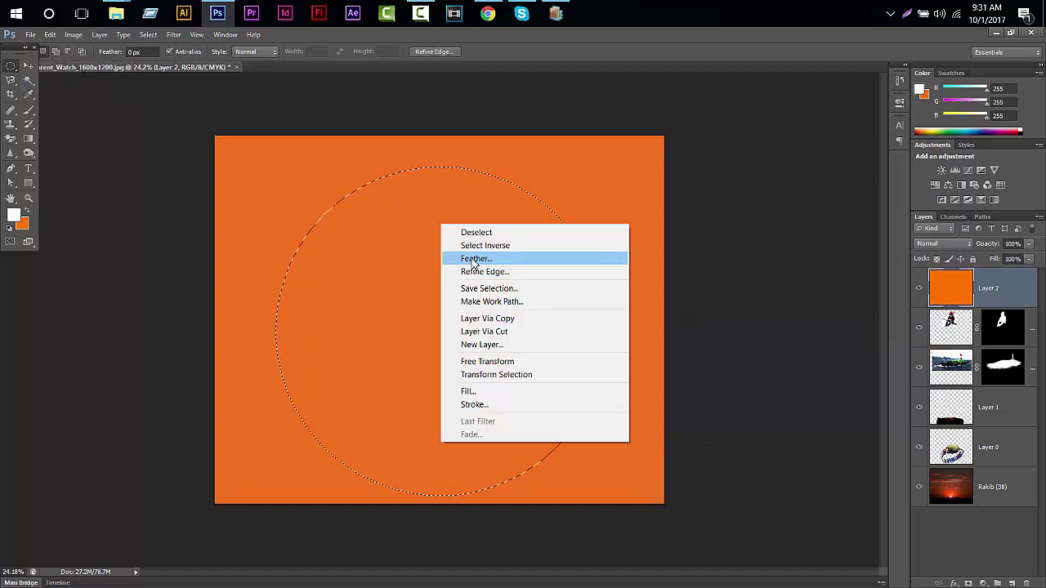
pyautogui.click(466, 257)
pyautogui.press('Return')
pyautogui.press('Delete')
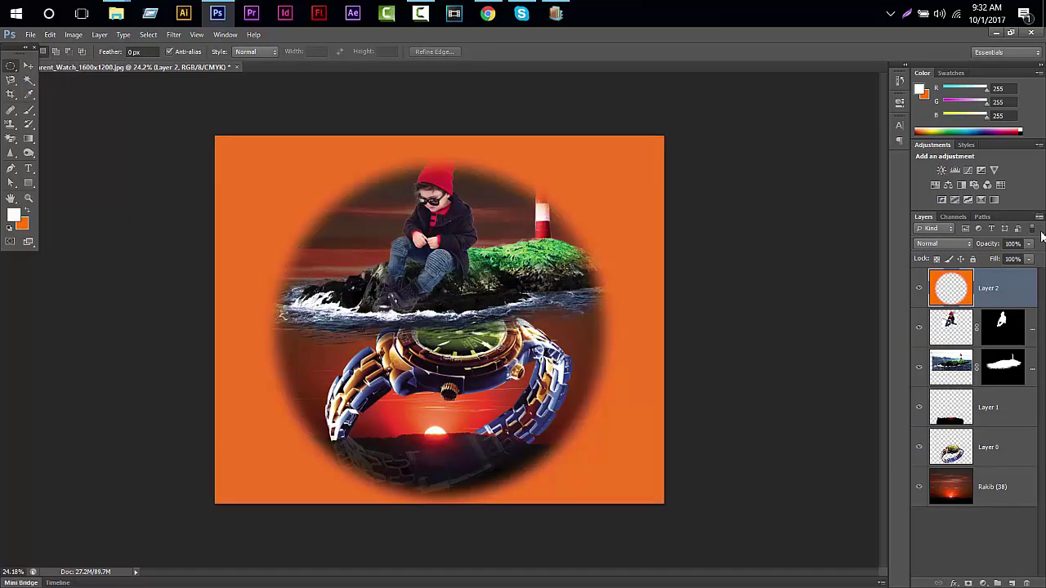
pyautogui.moveTo(1029, 258)
pyautogui.mouseDown()
pyautogui.moveTo(980, 268)
pyautogui.moveTo(979, 278)
pyautogui.mouseUp()
pyautogui.scroll(-1, 685, 268)
pyautogui.scroll(2, 685, 268)
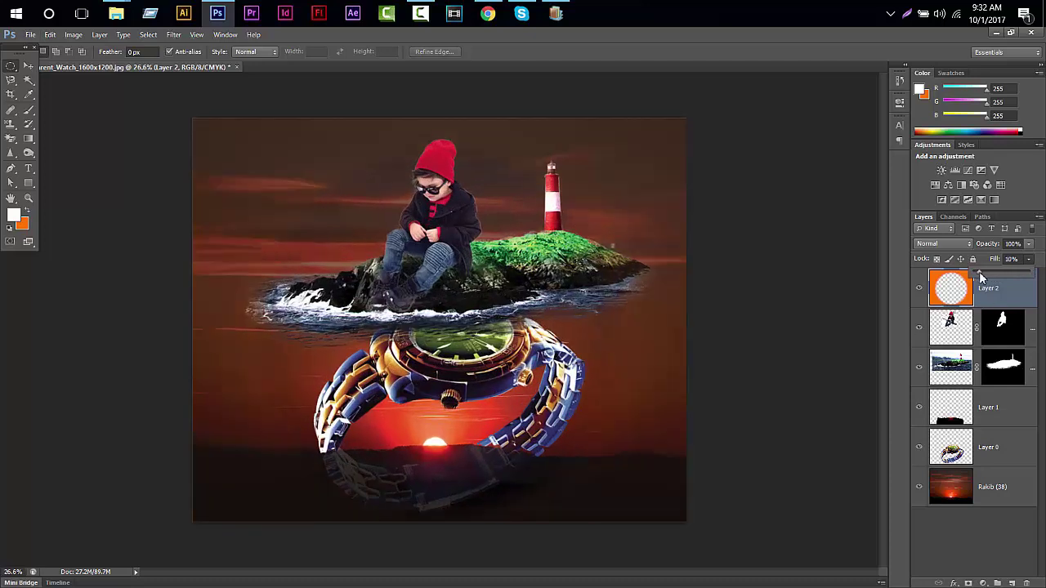
pyautogui.click(29, 66)
# Step: Draw a green canvas-sized rectangle shape layer and rasterize it
pyautogui.click(29, 183)
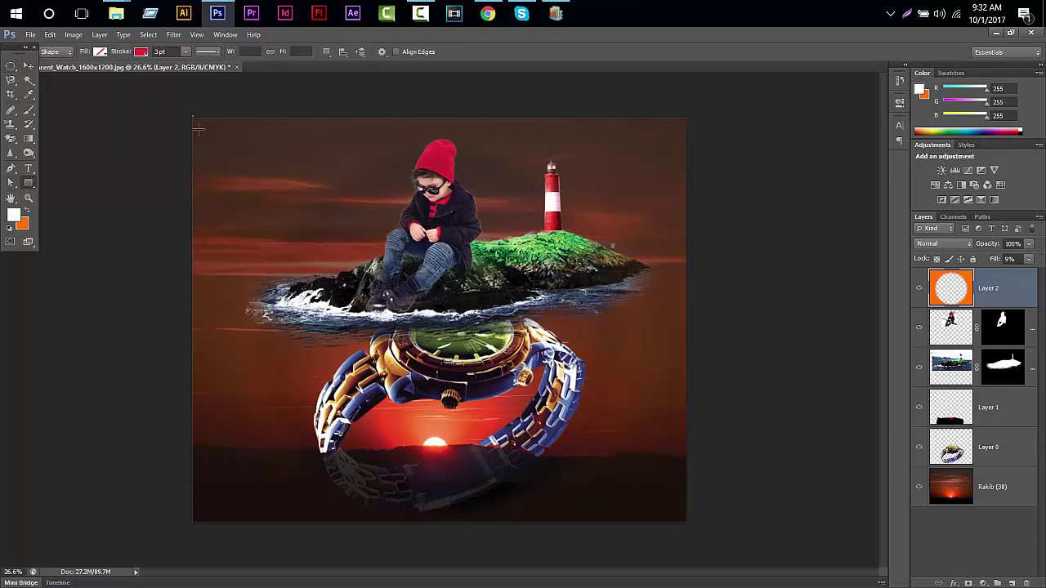
pyautogui.moveTo(189, 117); pyautogui.dragTo(687, 529)
pyautogui.doubleClick(950, 287)
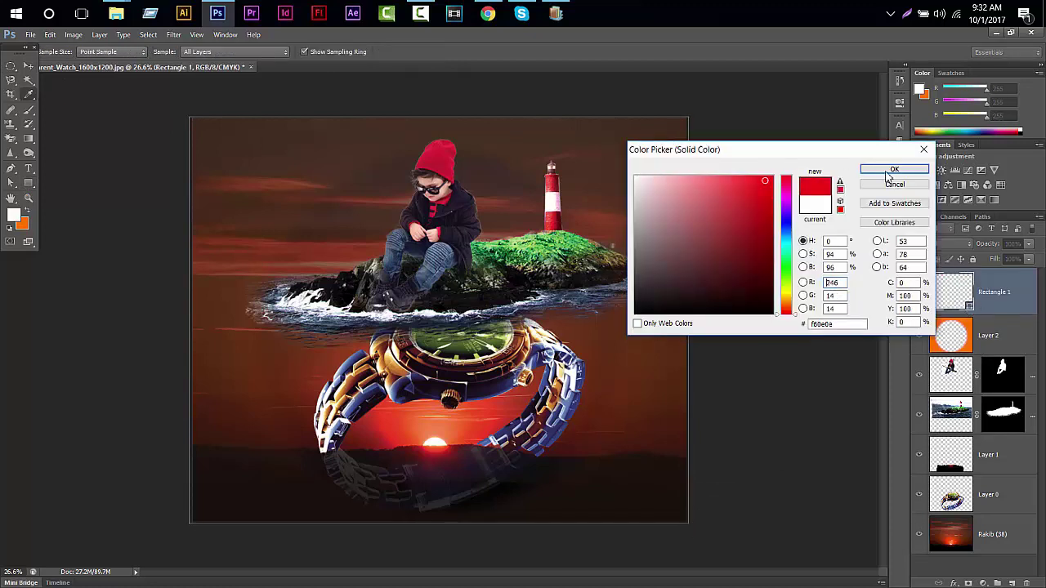
pyautogui.click(891, 167)
pyautogui.click(100, 52)
pyautogui.click(46, 104)
pyautogui.click(140, 51)
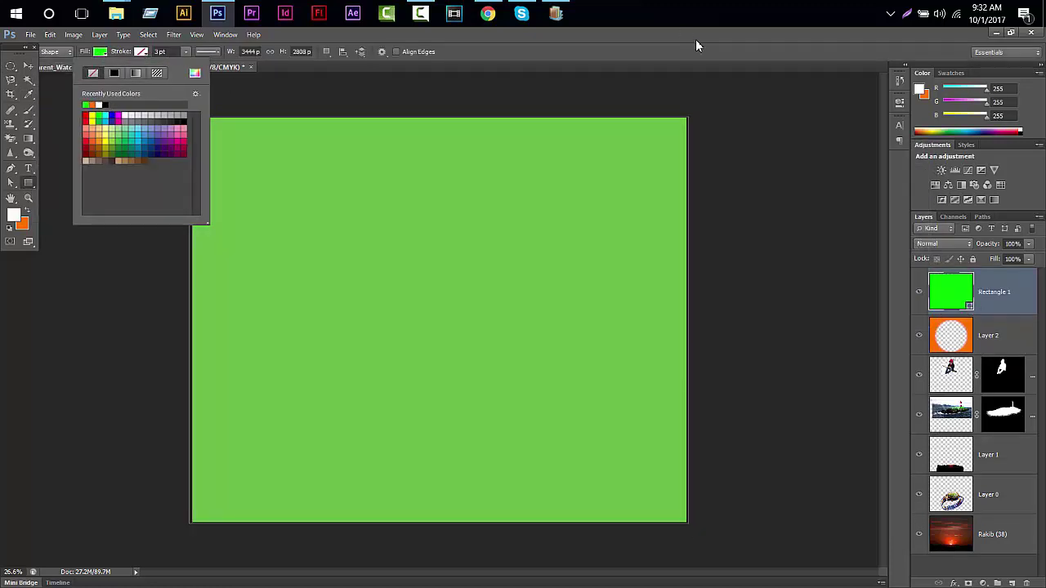
pyautogui.rightClick(997, 287)
pyautogui.click(843, 267)
pyautogui.scroll(1, 392, 302)
pyautogui.scroll(-2, 392, 303)
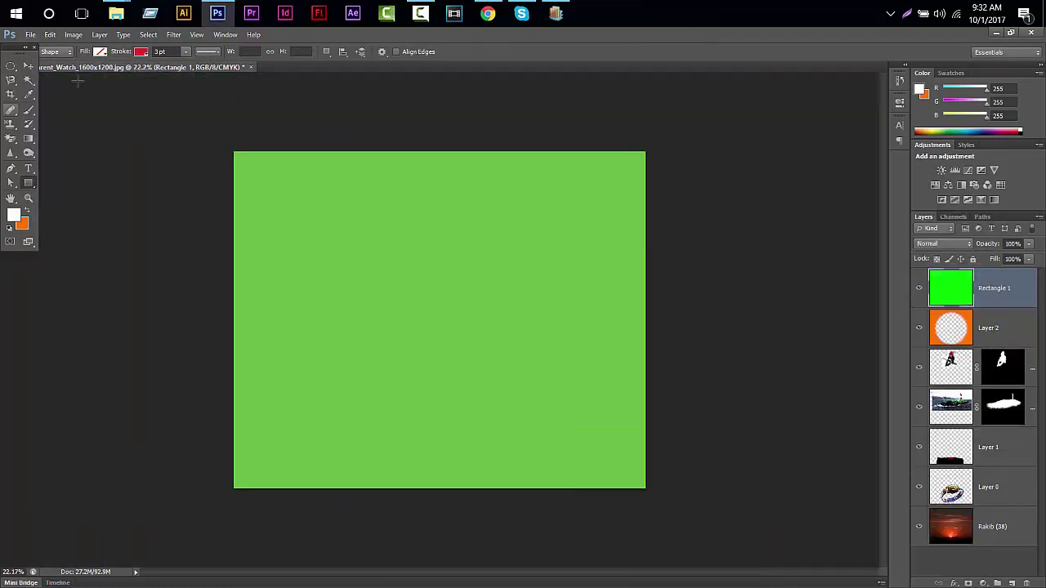
# Step: Delete a feathered ellipse from the green layer and set its fill to 8%
pyautogui.click(12, 67)
pyautogui.moveTo(294, 163); pyautogui.dragTo(617, 537)
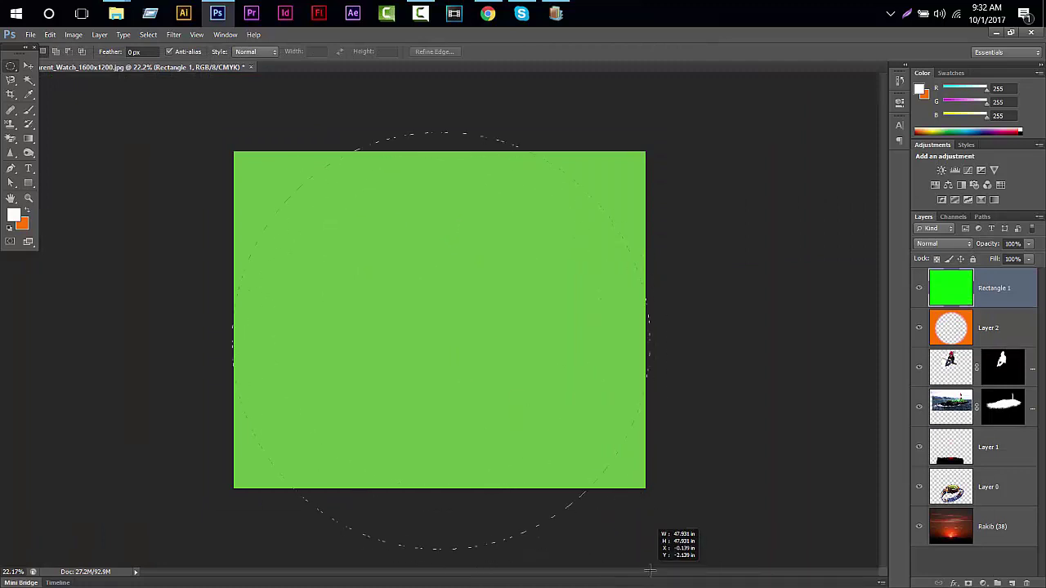
pyautogui.rightClick(470, 262)
pyautogui.click(487, 306)
pyautogui.press('Return')
pyautogui.press('Delete')
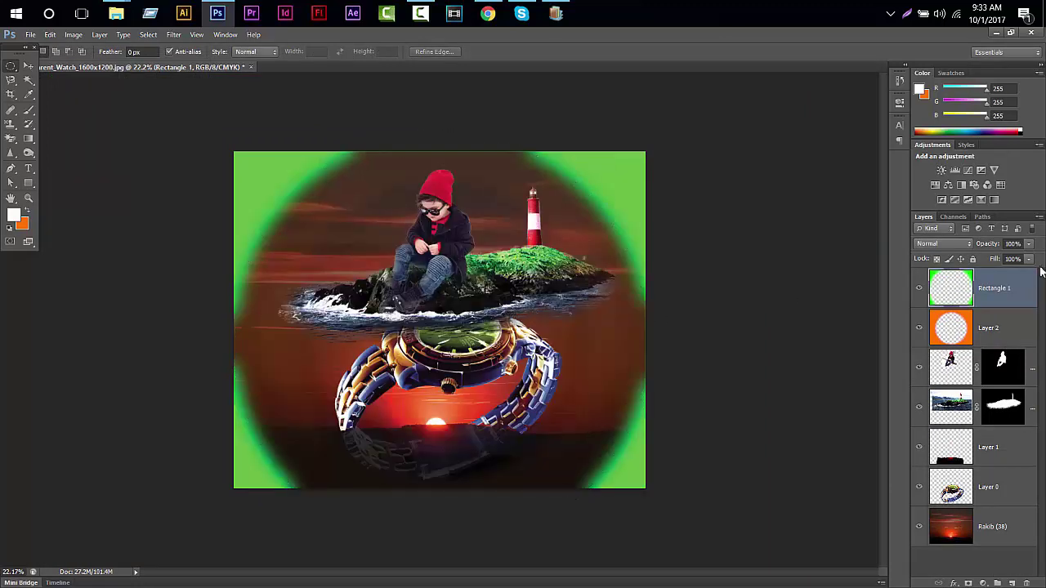
pyautogui.moveTo(1041, 272); pyautogui.dragTo(975, 270)
pyautogui.press('v')
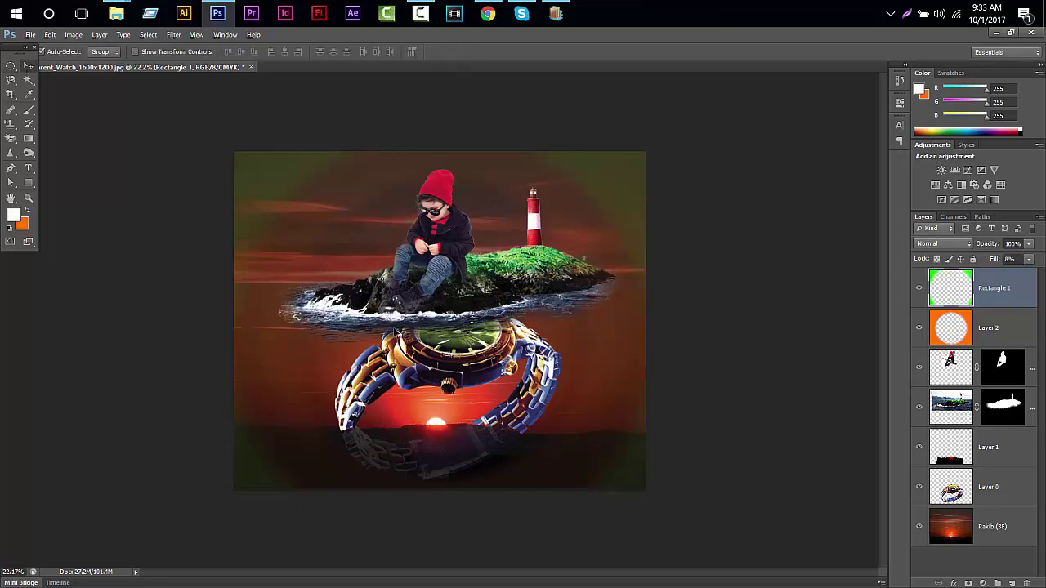
pyautogui.hotkey('ctrl', '-')
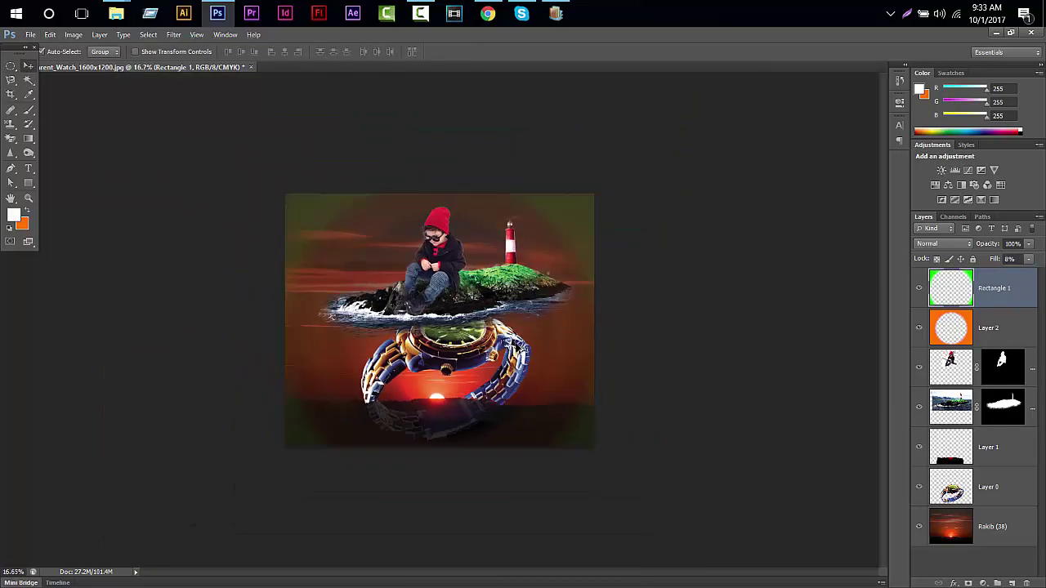